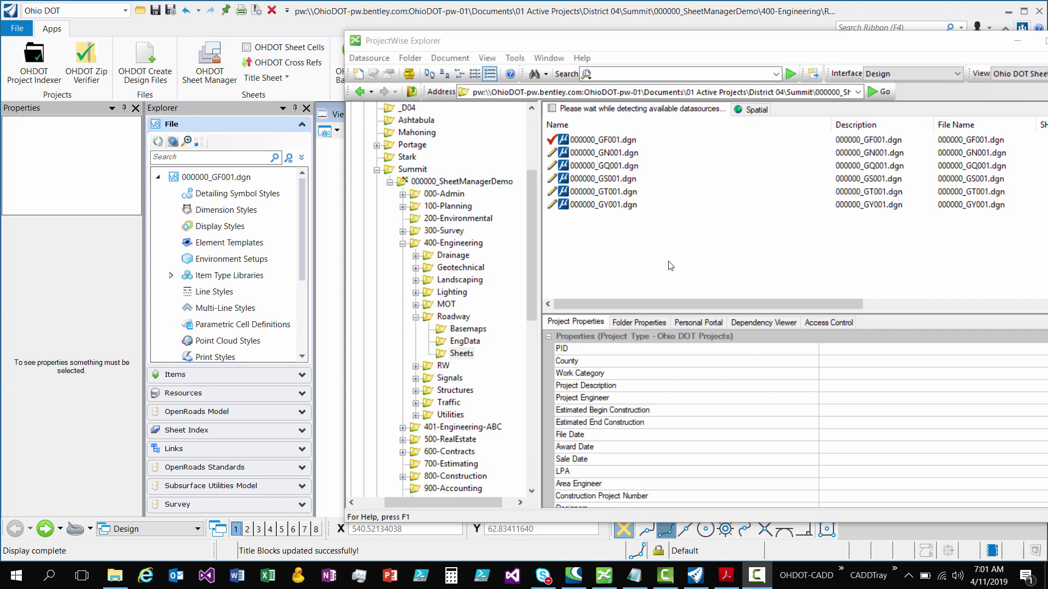
- Select the Ohio DOT workflow and launch the OHDOT Sheet Manager
drag(660, 45, 710, 180)
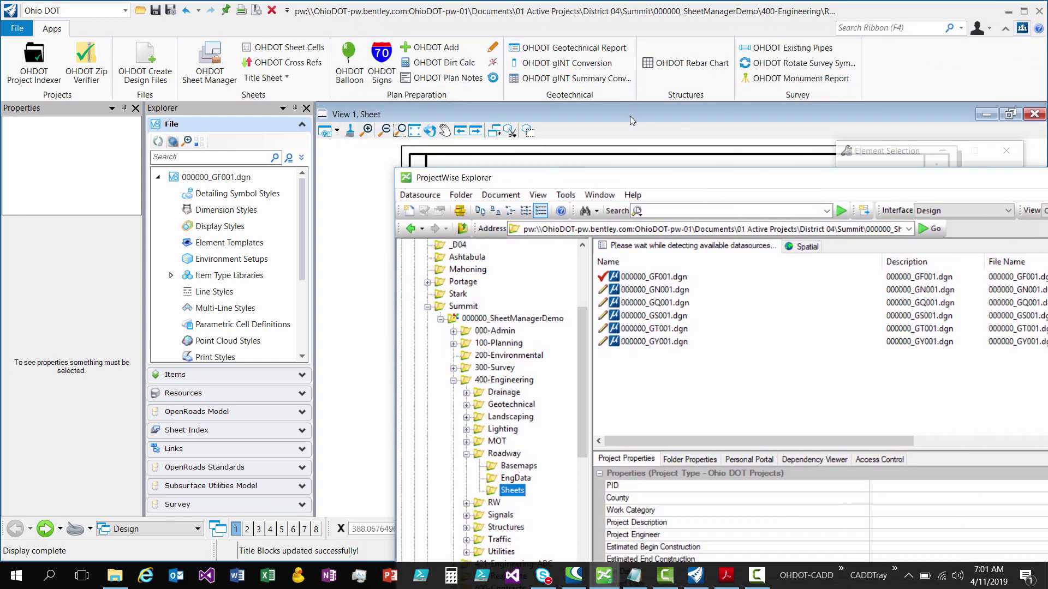
click(109, 15)
click(109, 15)
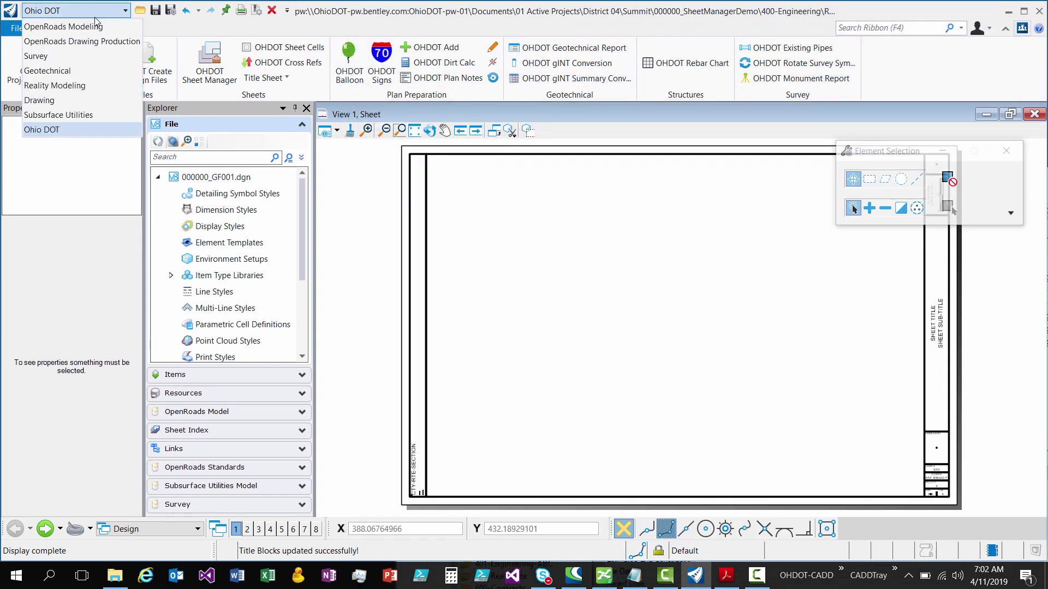
click(47, 130)
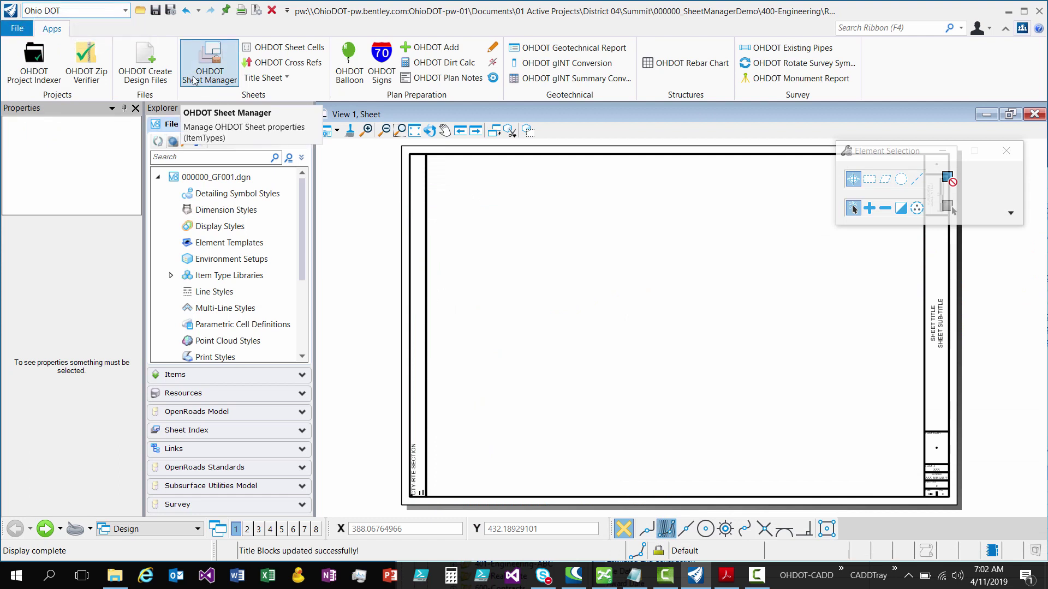
click(226, 70)
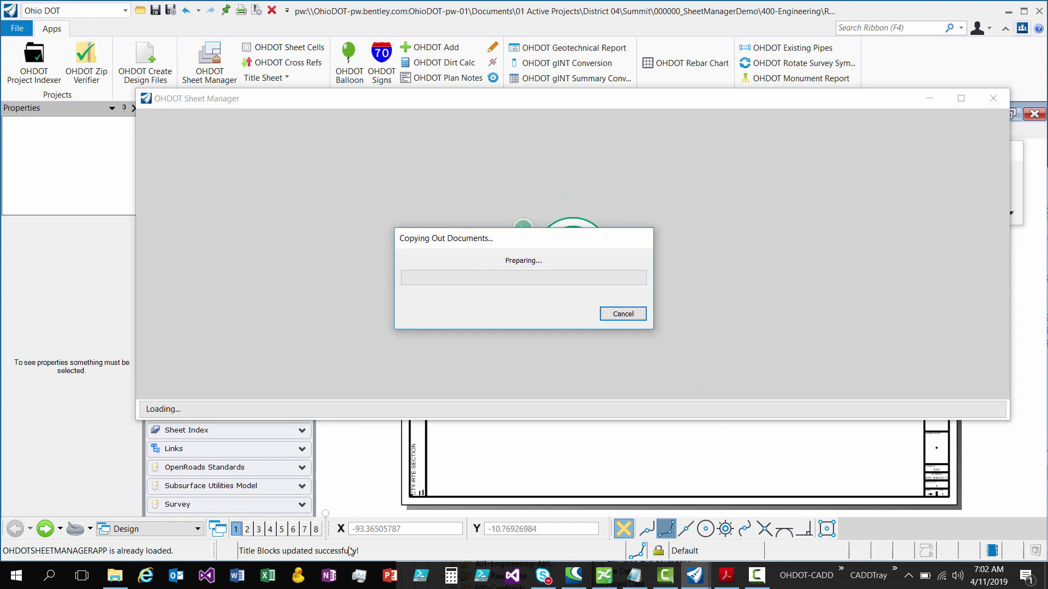
- Switch to ProjectWise Explorer and examine the 400-Engineering and 401-Engineering-ABC folders of the 000000_SheetManagerDemo project
click(610, 581)
drag(637, 155, 616, 43)
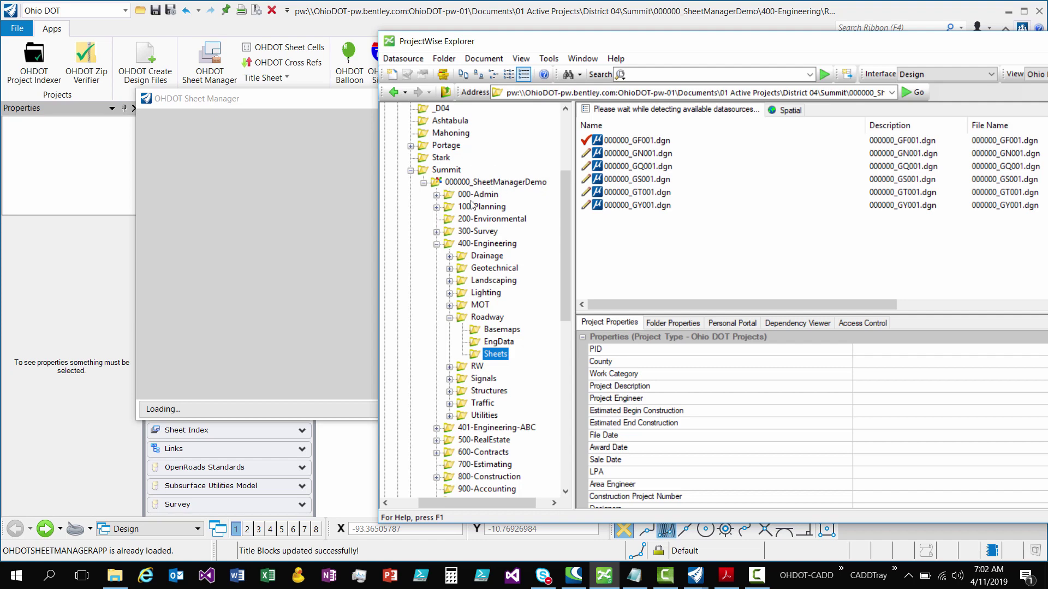
click(436, 244)
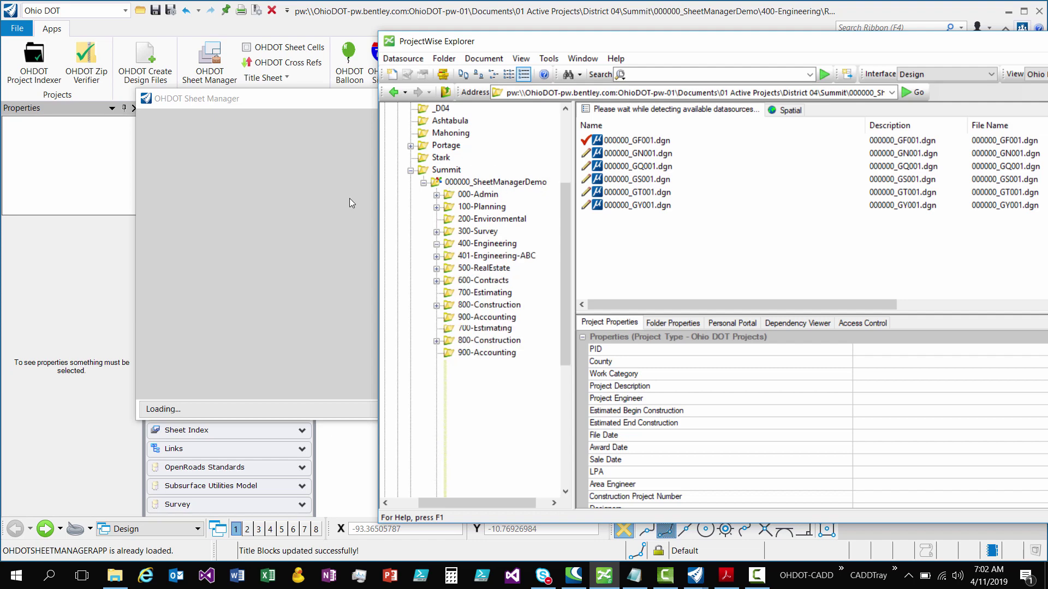
click(503, 244)
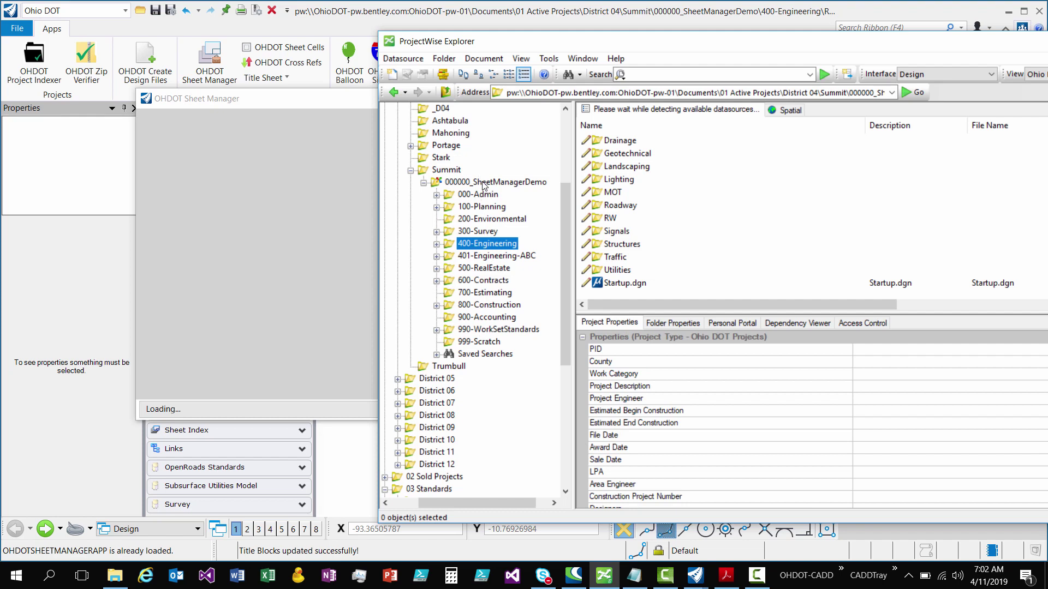
click(478, 253)
click(480, 247)
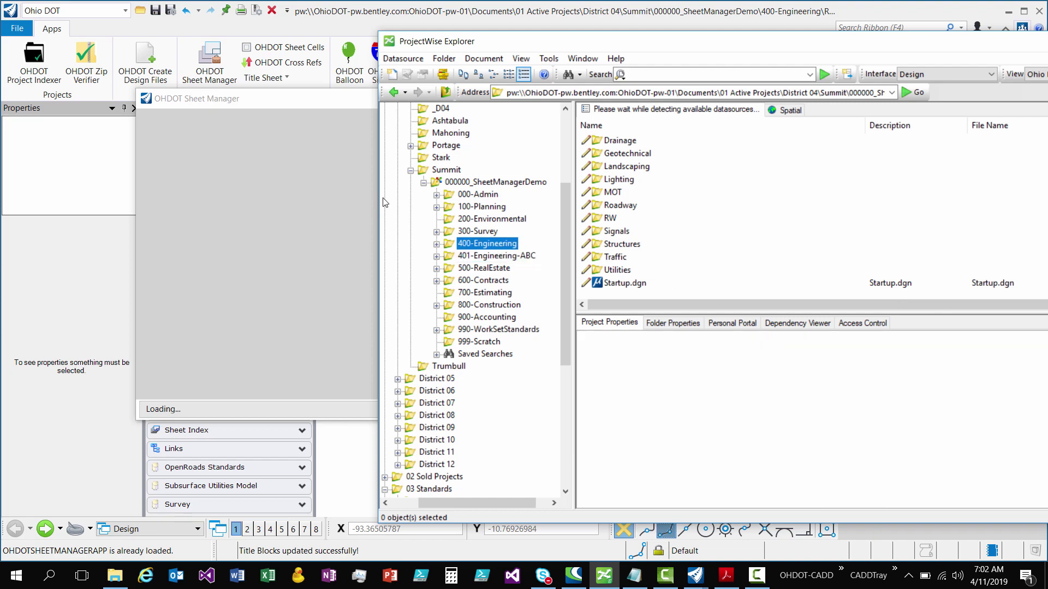
click(486, 255)
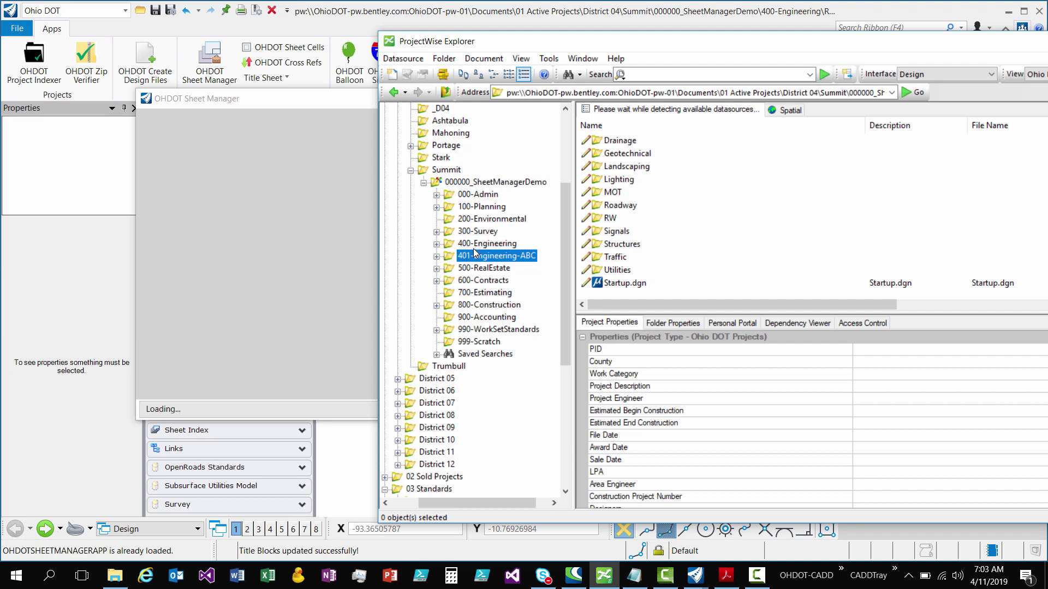
- Expand the Drainage and Geotechnical folders under 400-Engineering and view the files in Drainage's Sheets folder
click(437, 244)
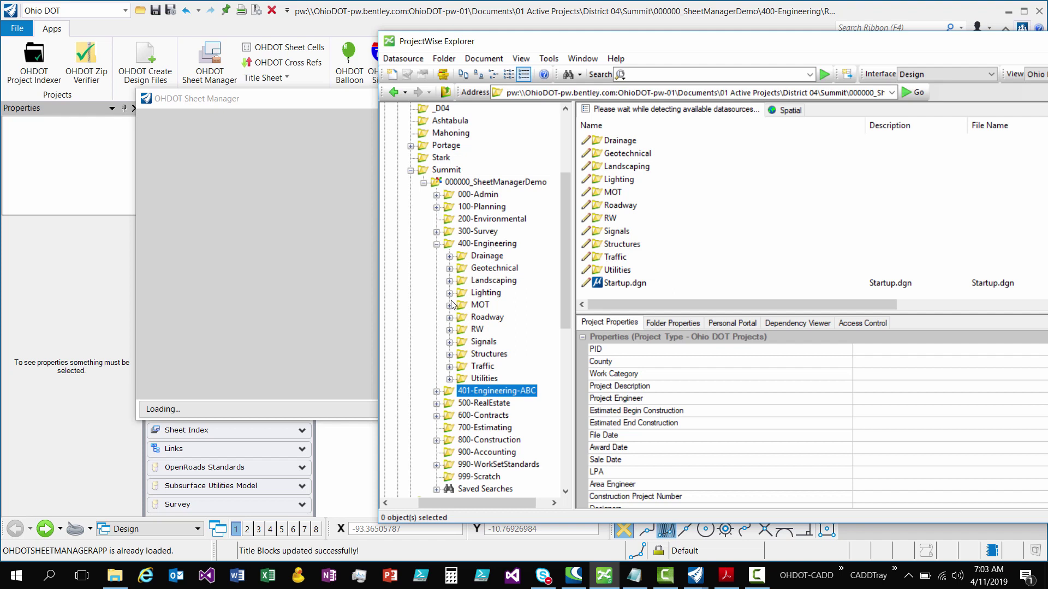
click(449, 256)
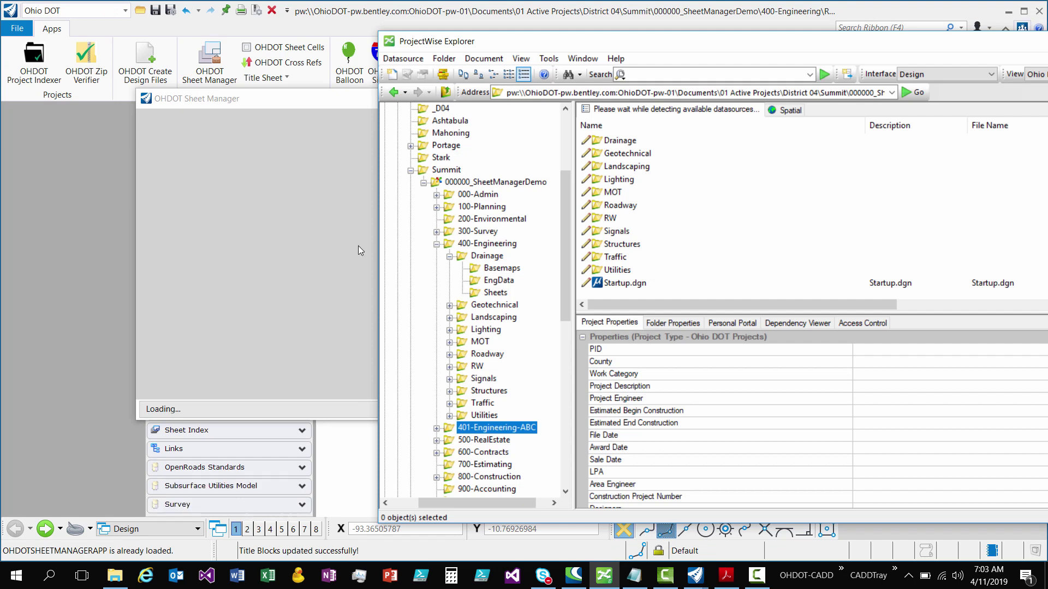
click(450, 305)
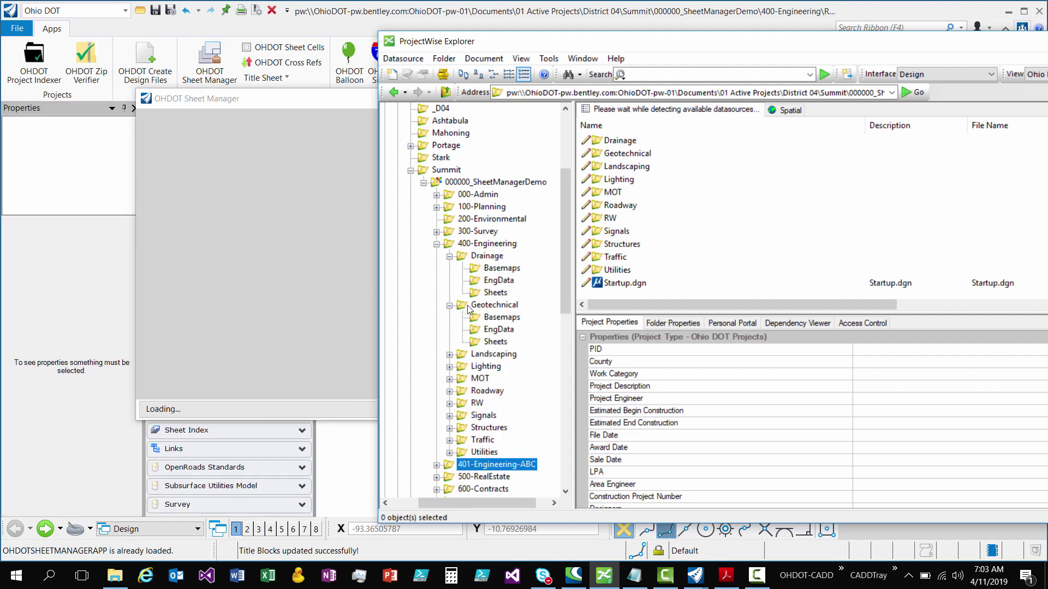
click(502, 292)
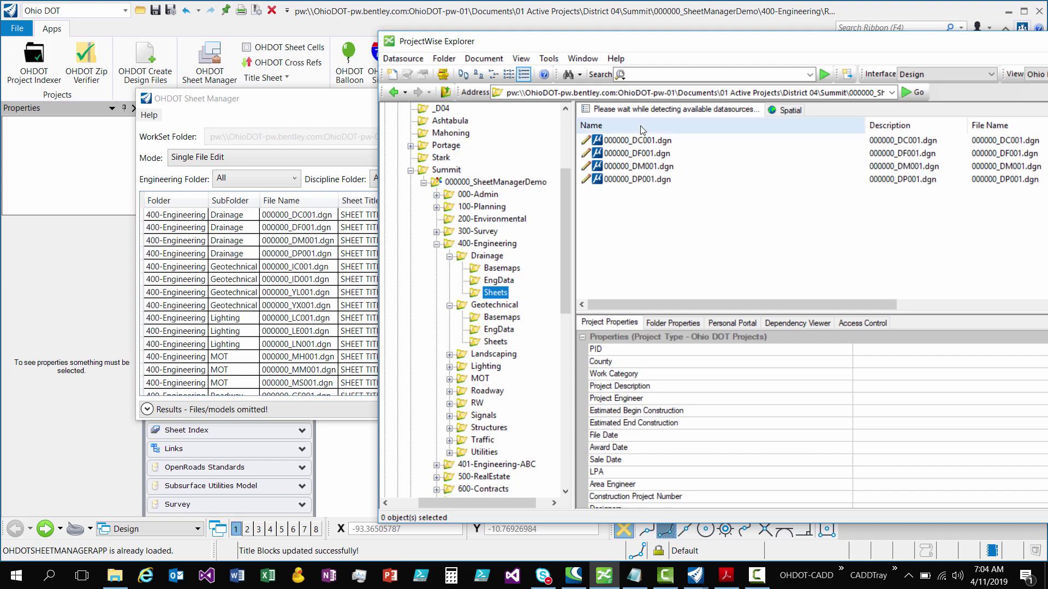
drag(886, 46, 726, 42)
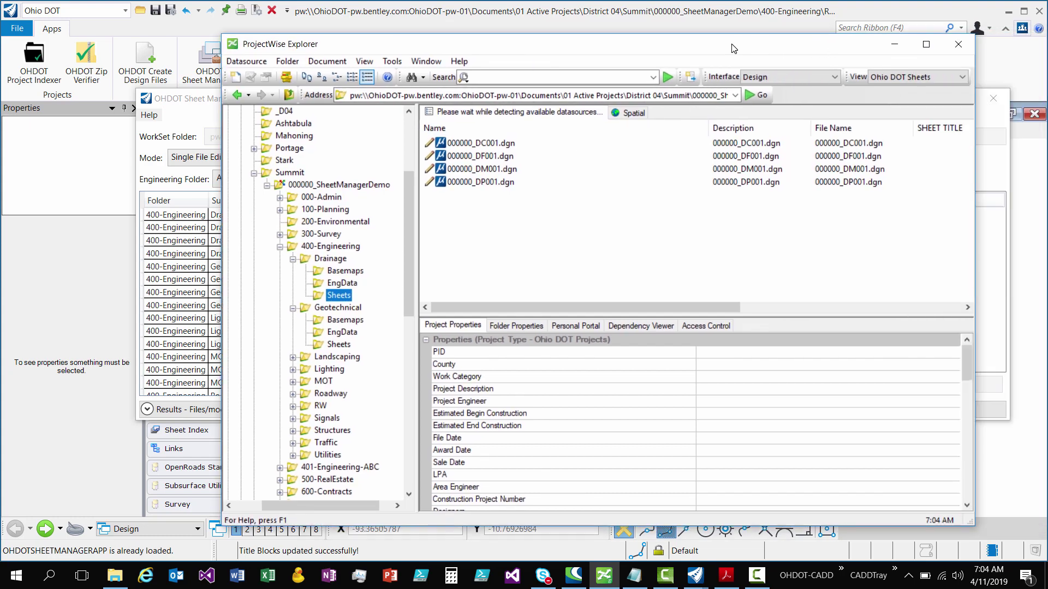
click(958, 43)
- Return to the OHDOT Sheet Manager and read the expanded results on omitted files and models, then collapse them
drag(580, 98, 603, 71)
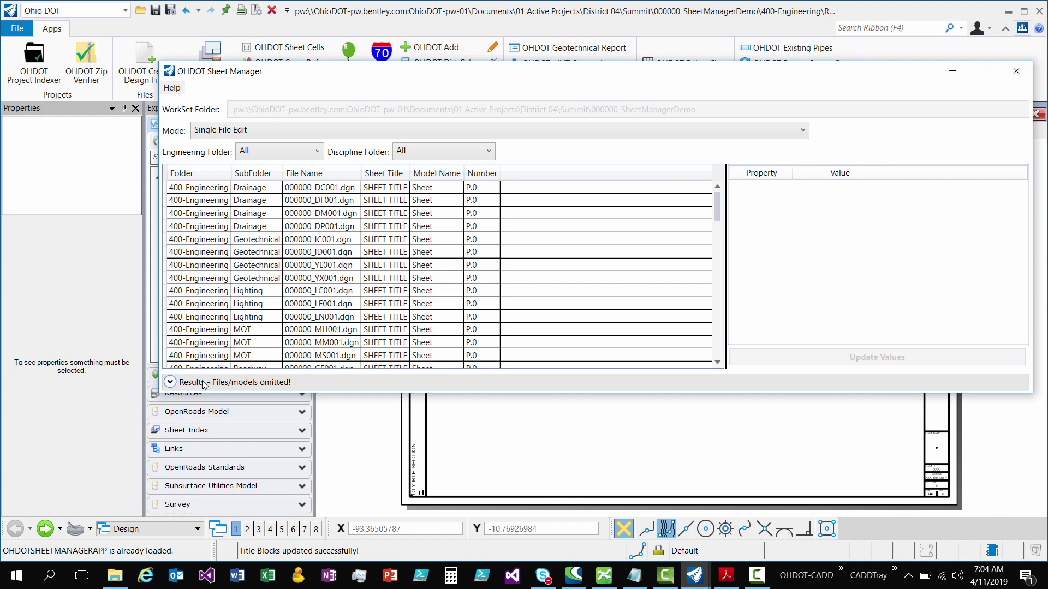
click(169, 382)
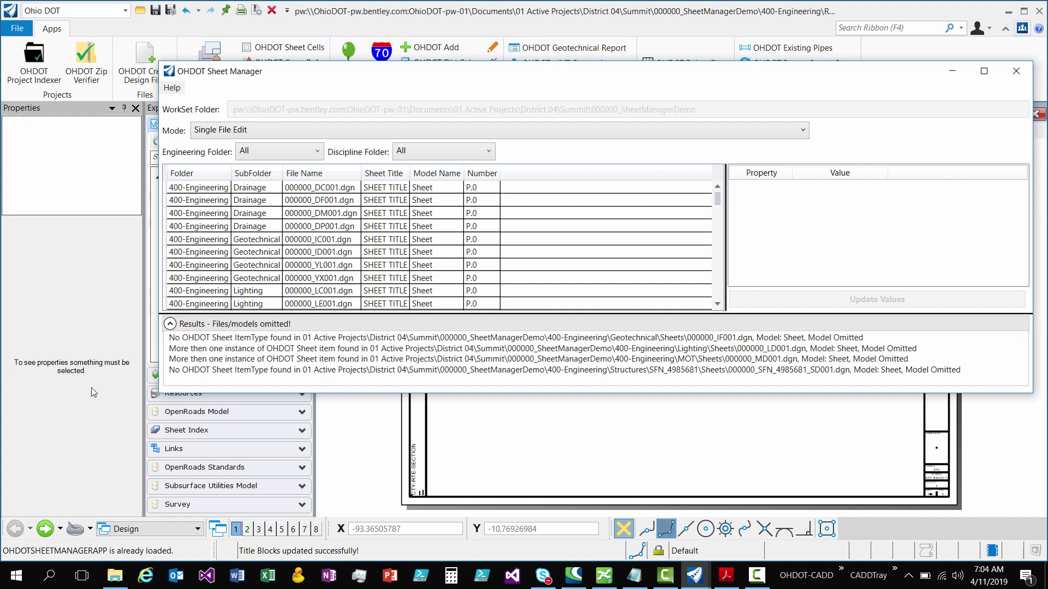
drag(172, 338, 877, 334)
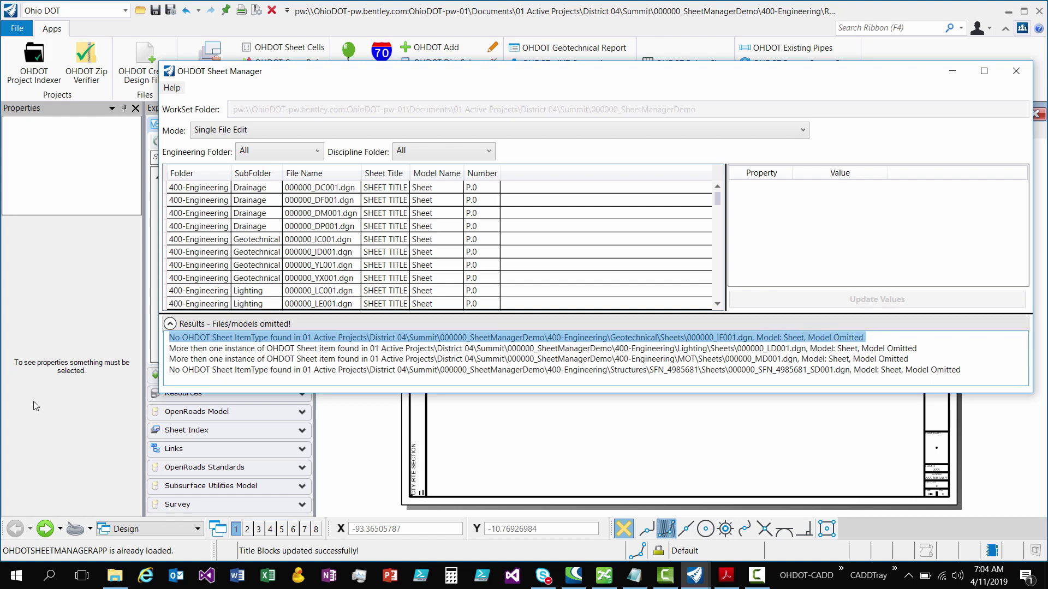
drag(176, 350, 158, 326)
click(954, 371)
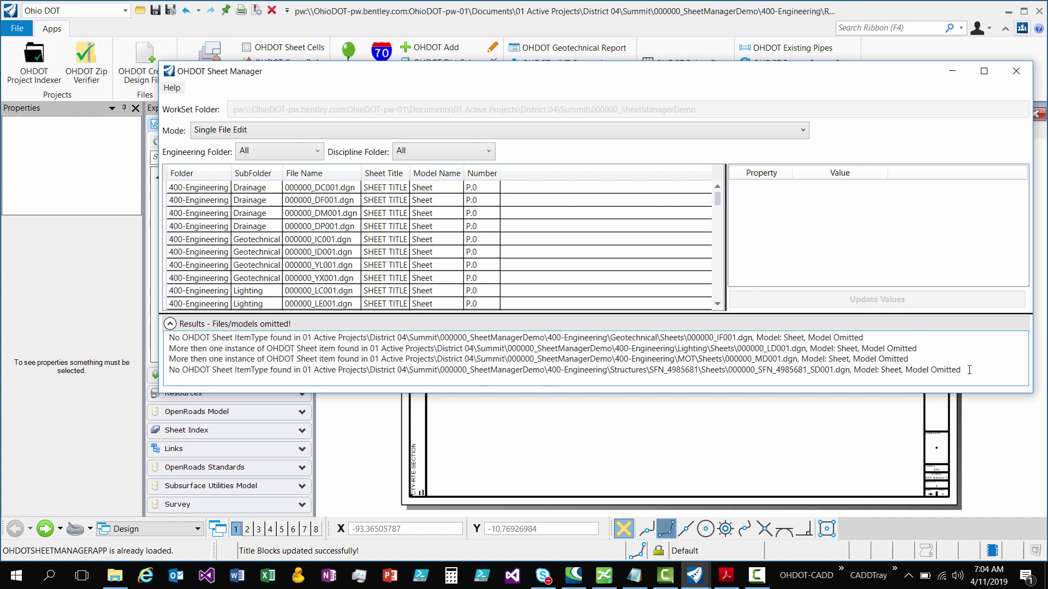
drag(967, 370, 543, 343)
click(543, 343)
click(170, 324)
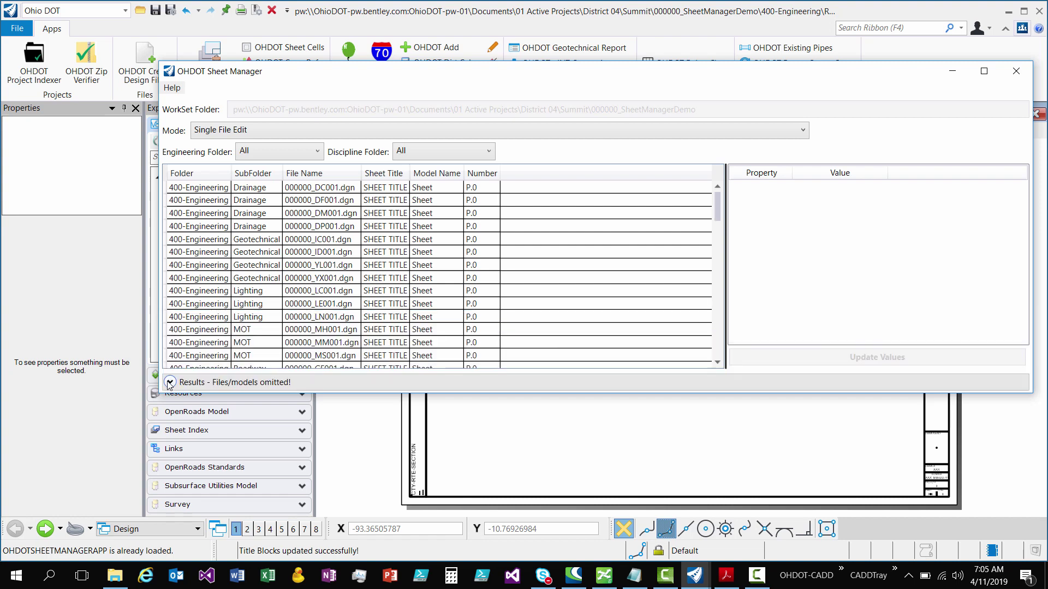
- Reopen the results section, enlarge its pane to view the messages, and collapse it again
click(170, 383)
click(170, 324)
click(171, 383)
drag(733, 314, 735, 274)
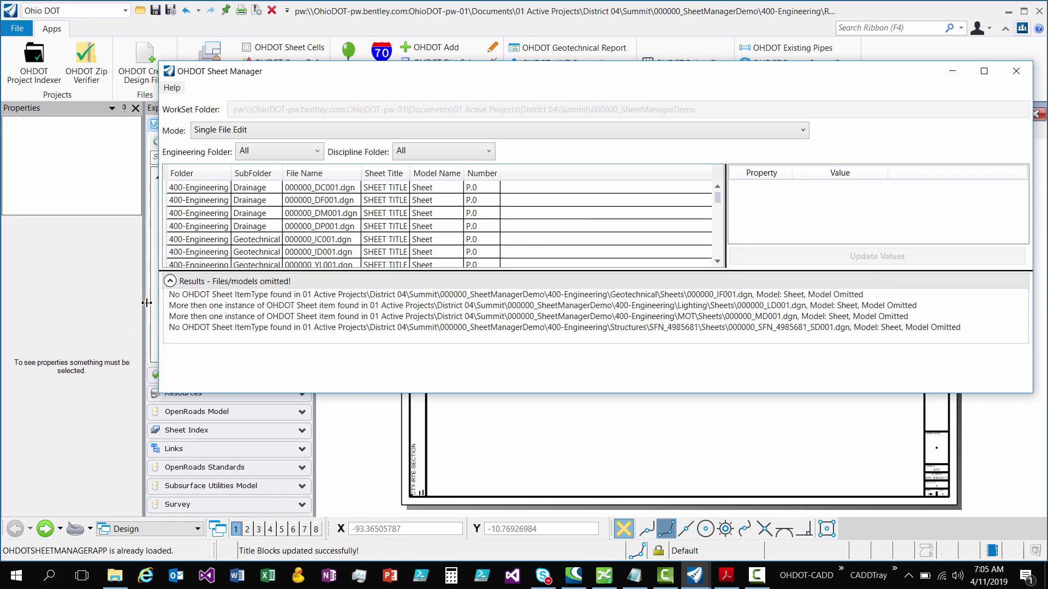
click(169, 281)
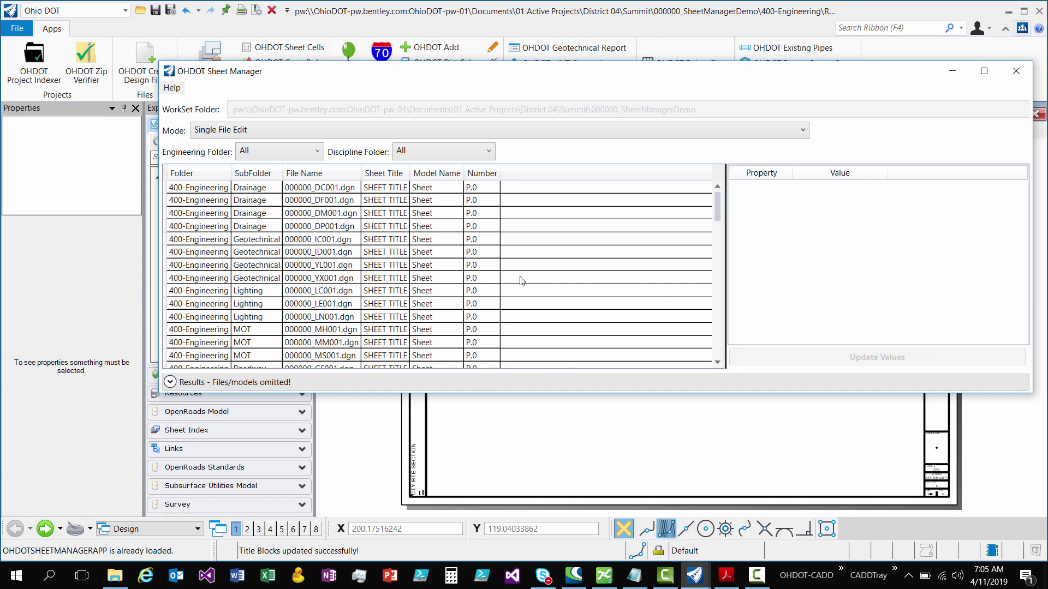
- View the OHDOT Sheet Manager's About information and close it
drag(343, 72, 331, 74)
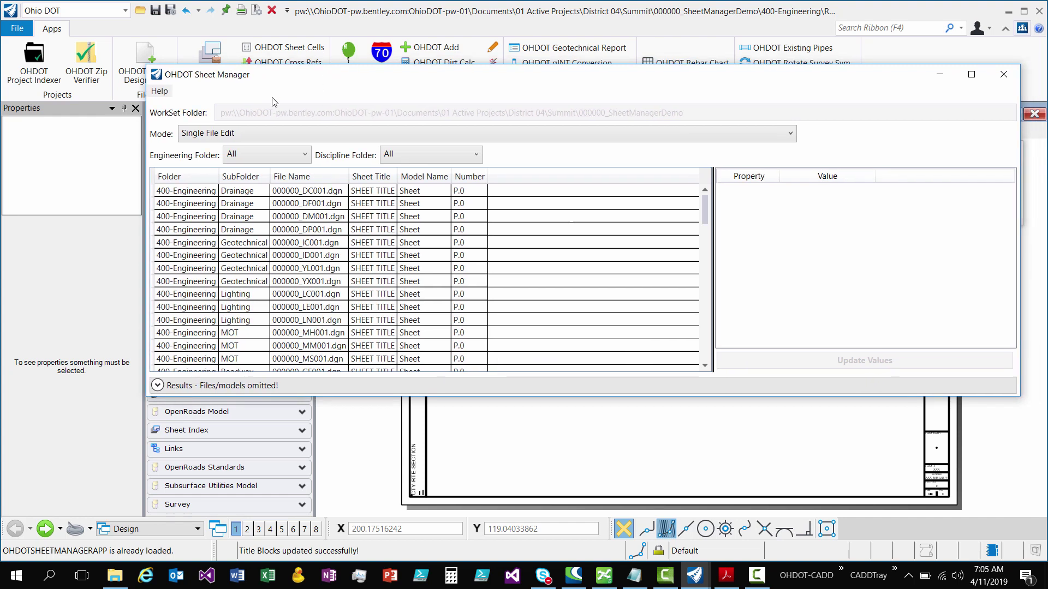
click(159, 92)
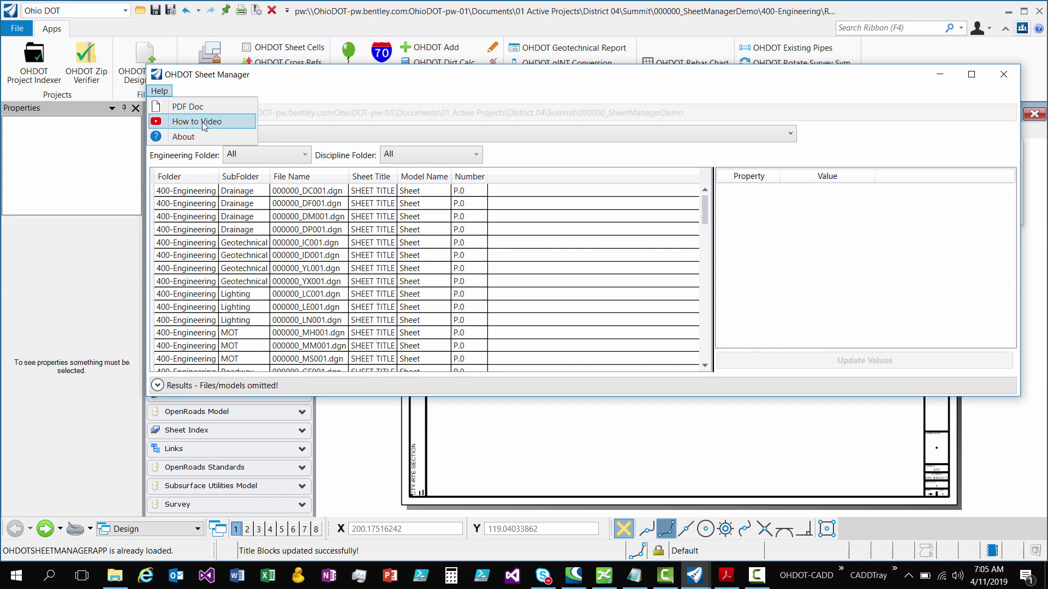
click(201, 136)
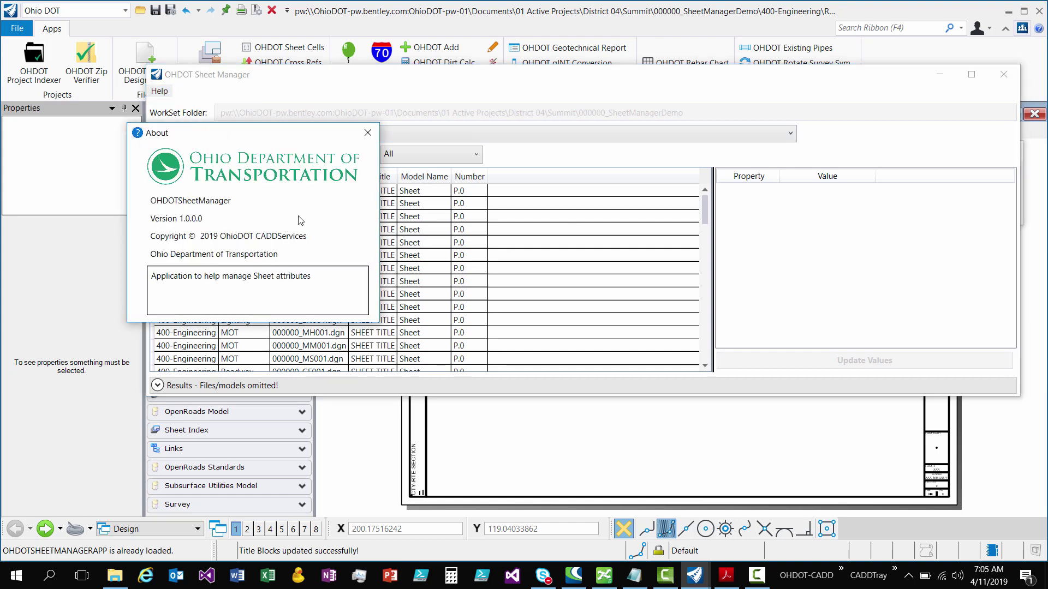
click(368, 133)
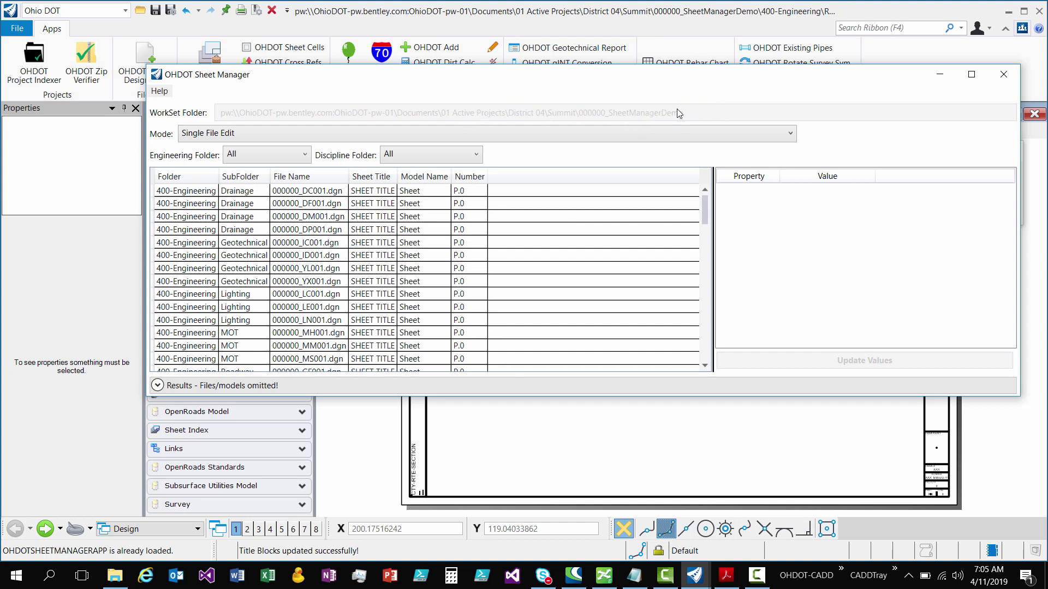
- Review the available Sheet Manager modes, keeping Single File Edit selected
click(793, 137)
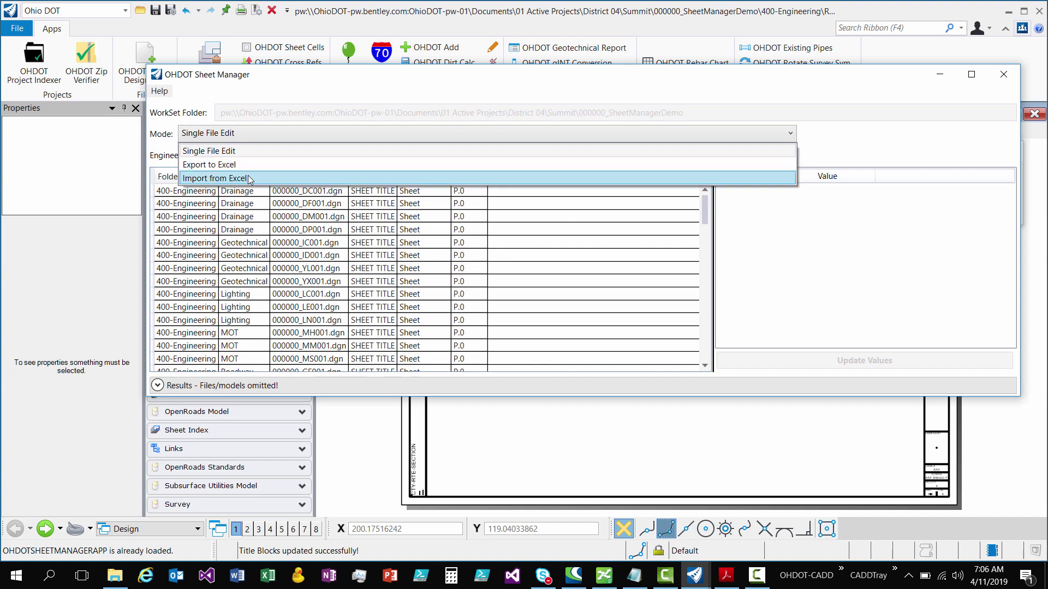
click(736, 153)
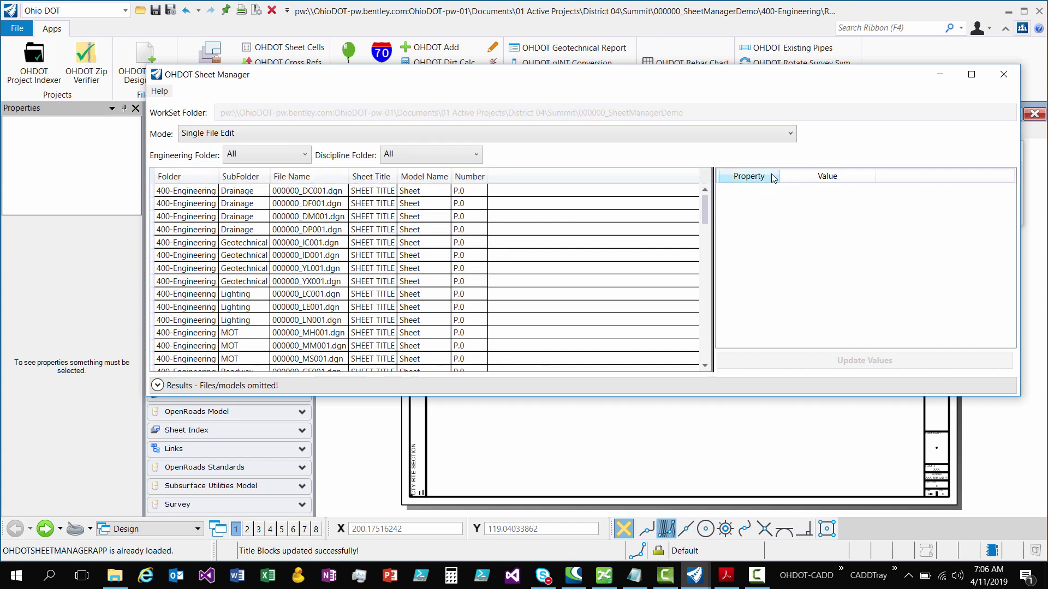
click(791, 133)
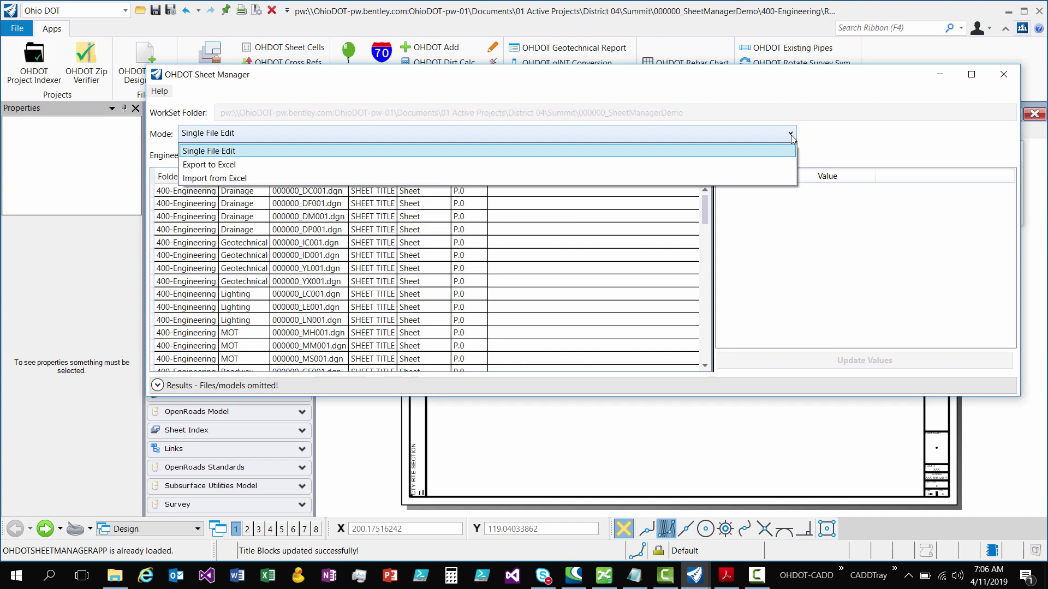
click(792, 135)
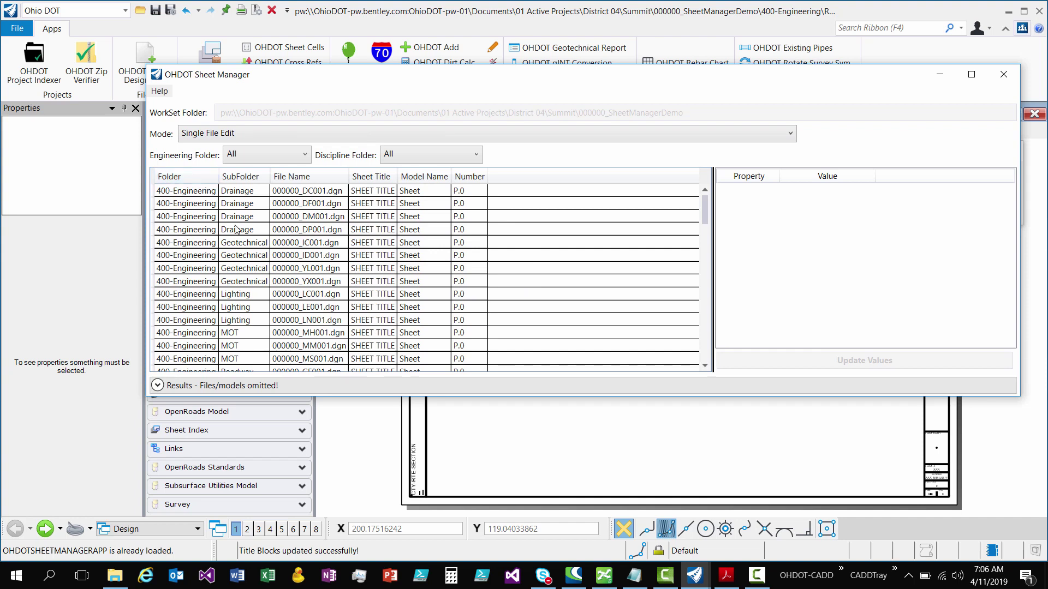
- Look through the sheet list and compare it with the Drainage Sheets folder in ProjectWise Explorer
scroll(362, 234, down, 7)
scroll(363, 235, up, 7)
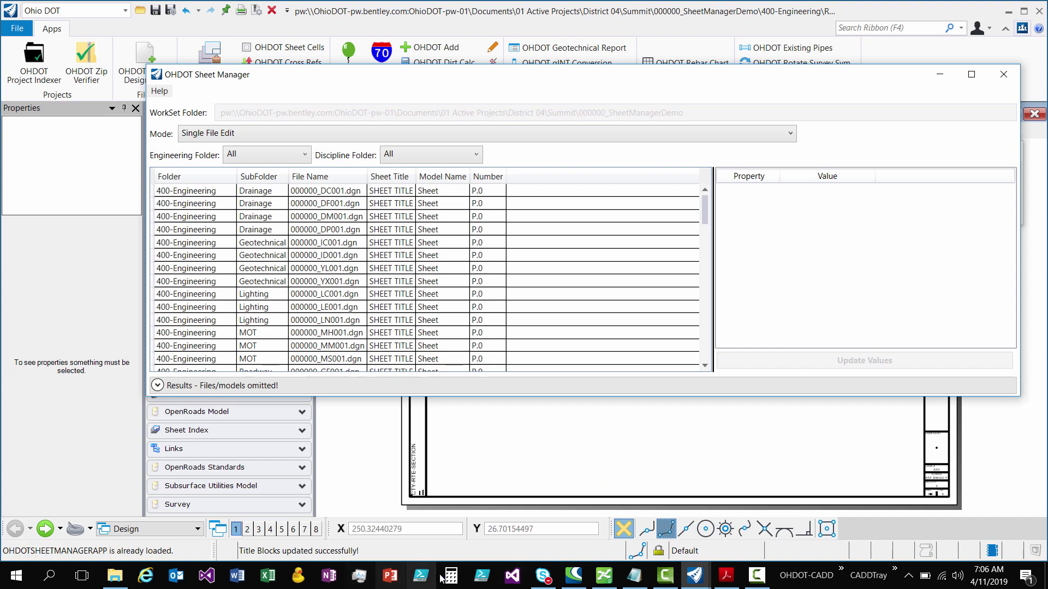
click(604, 576)
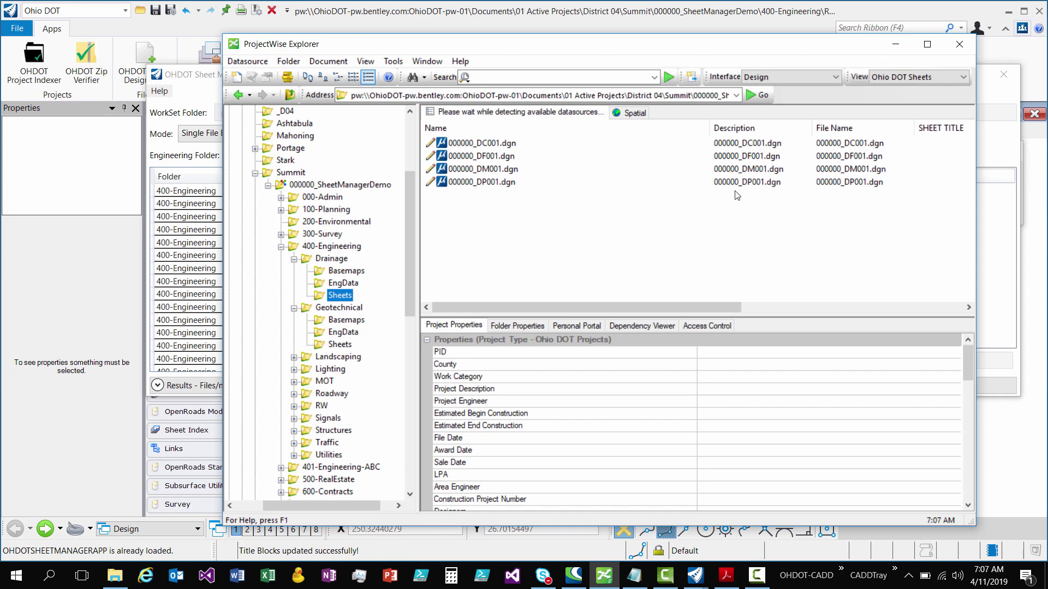
click(895, 44)
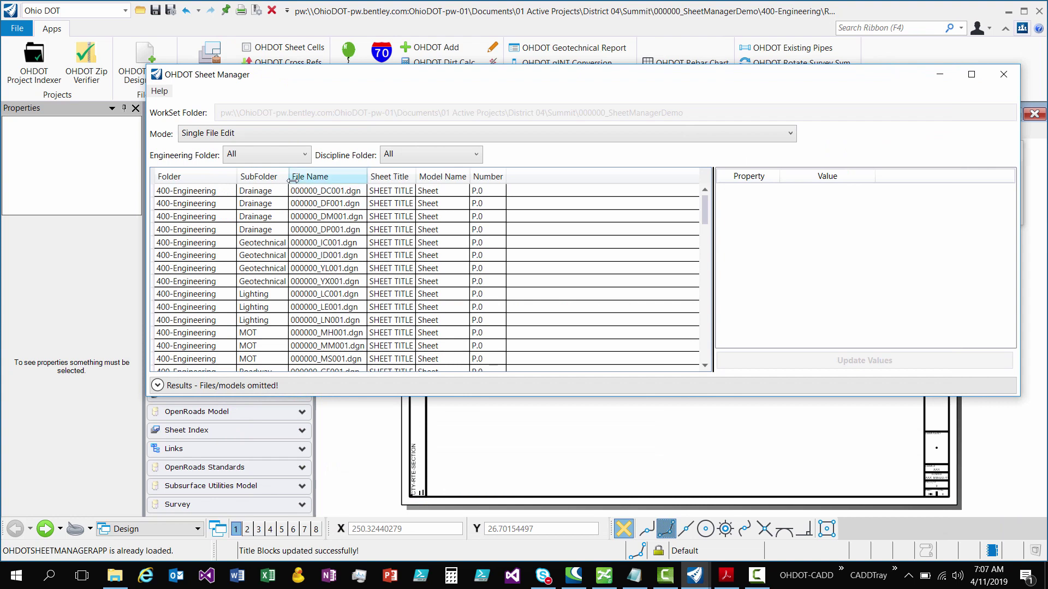
- Widen the SubFolder column of the sheet list until the full structure subfolder names fit
drag(289, 174, 309, 174)
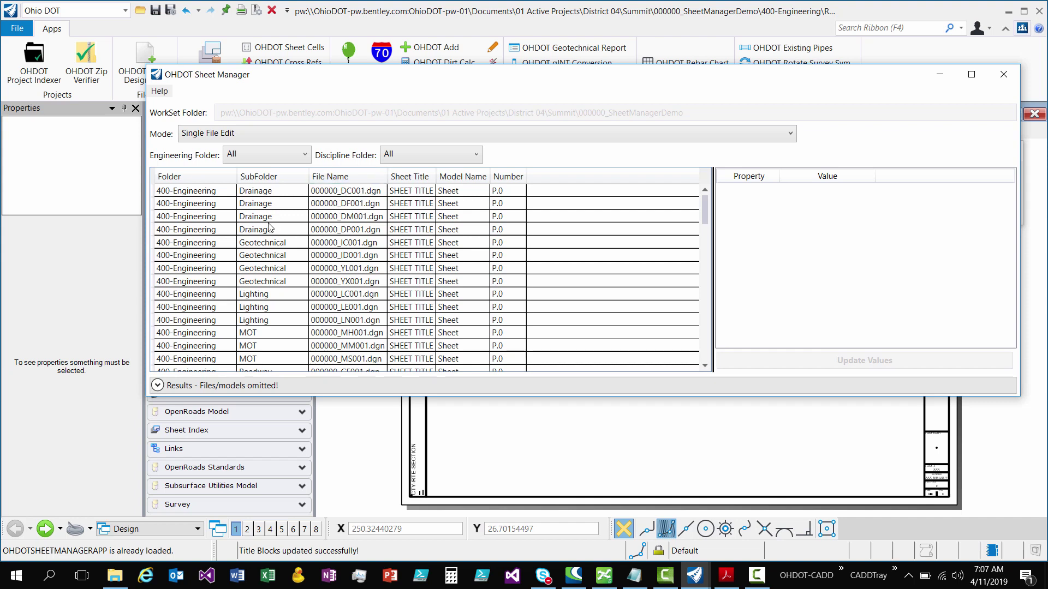
scroll(270, 240, down, 10)
scroll(272, 243, down, 10)
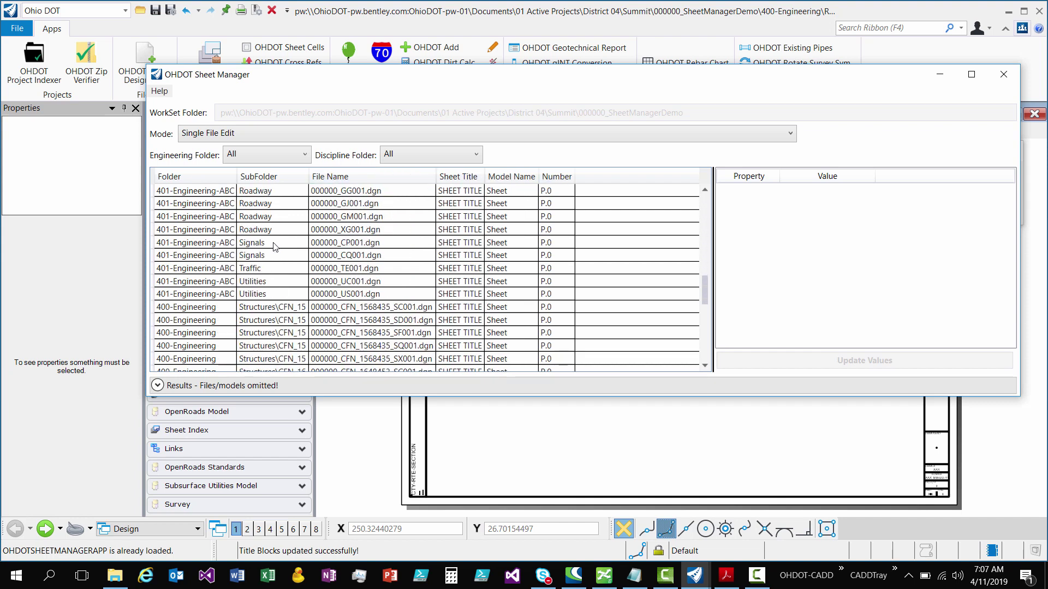
drag(309, 176, 364, 176)
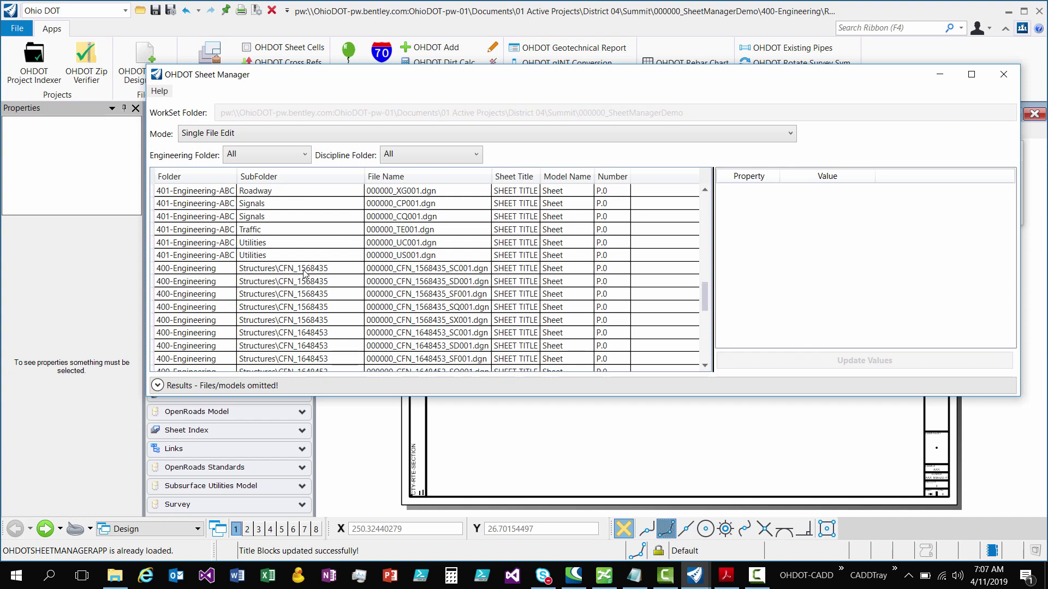
- Narrow the SubFolder column to just fit the structure subfolder names and look through the full sheet list
drag(364, 176, 341, 177)
scroll(301, 320, down, 4)
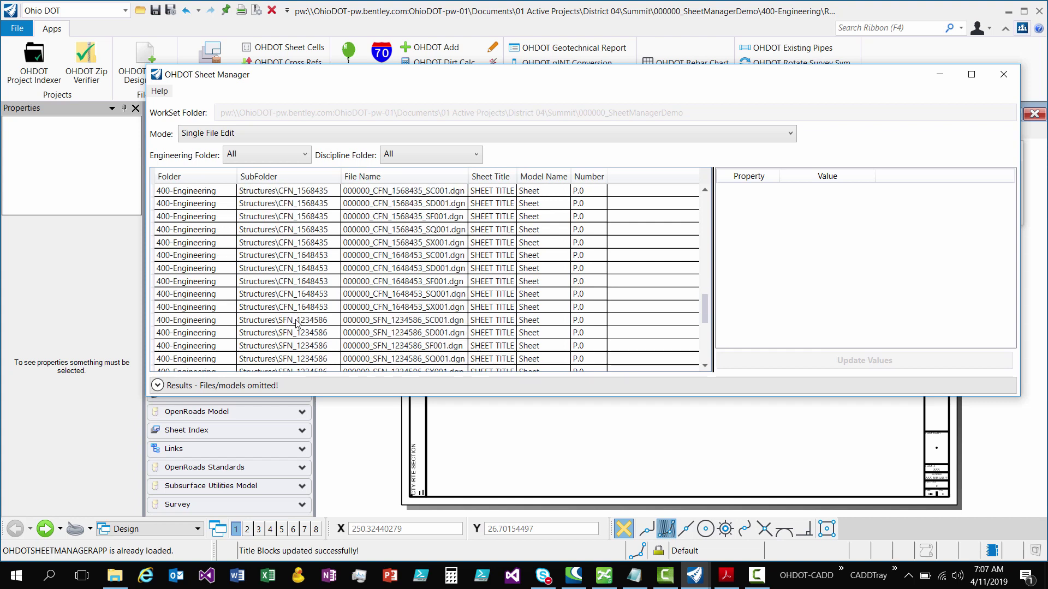
scroll(300, 320, up, 8)
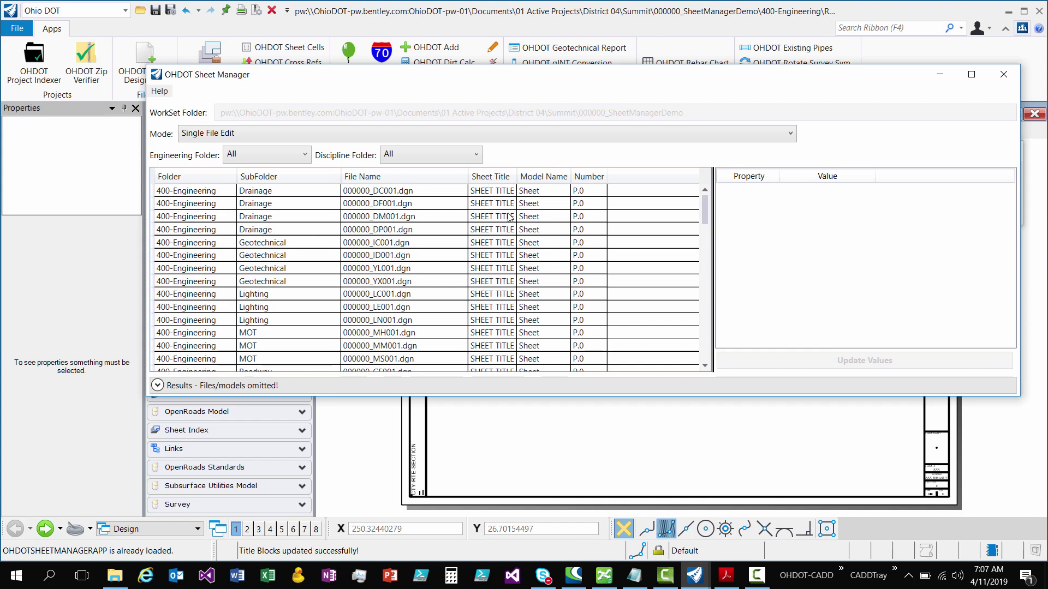
scroll(386, 218, down, 5)
scroll(386, 218, up, 2)
scroll(386, 218, up, 3)
scroll(213, 234, down, 1)
scroll(213, 233, down, 10)
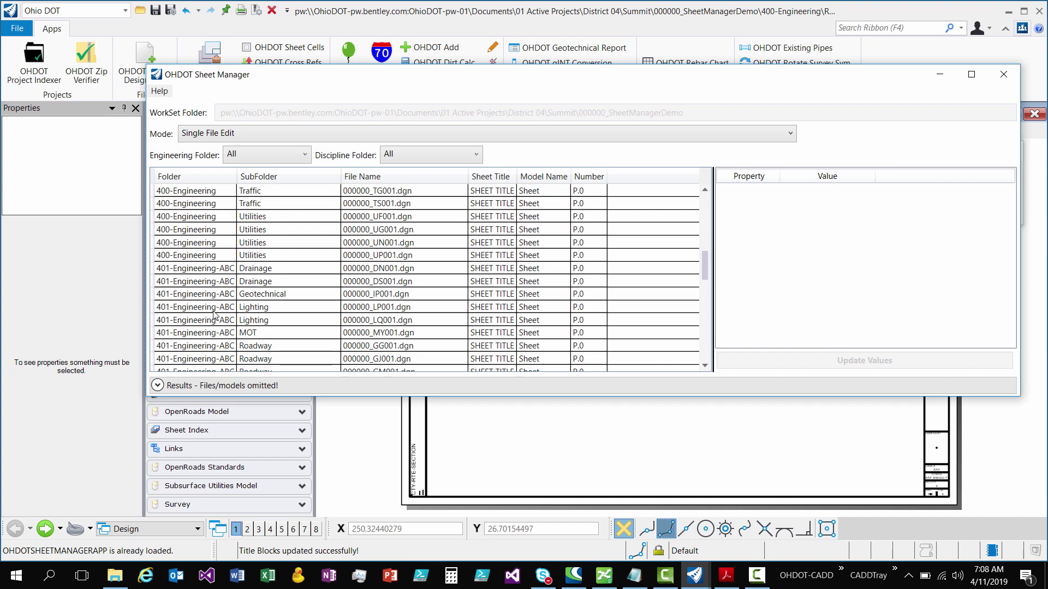
- Filter the sheet list to the 400-Engineering folder and look through the sheets it contains
scroll(217, 310, up, 5)
click(304, 154)
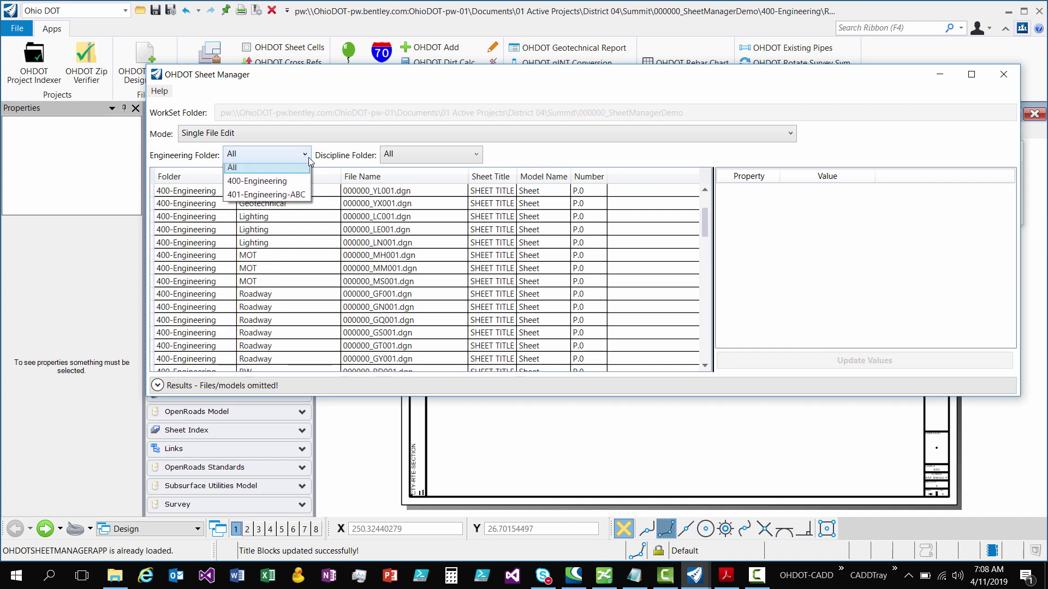
click(289, 187)
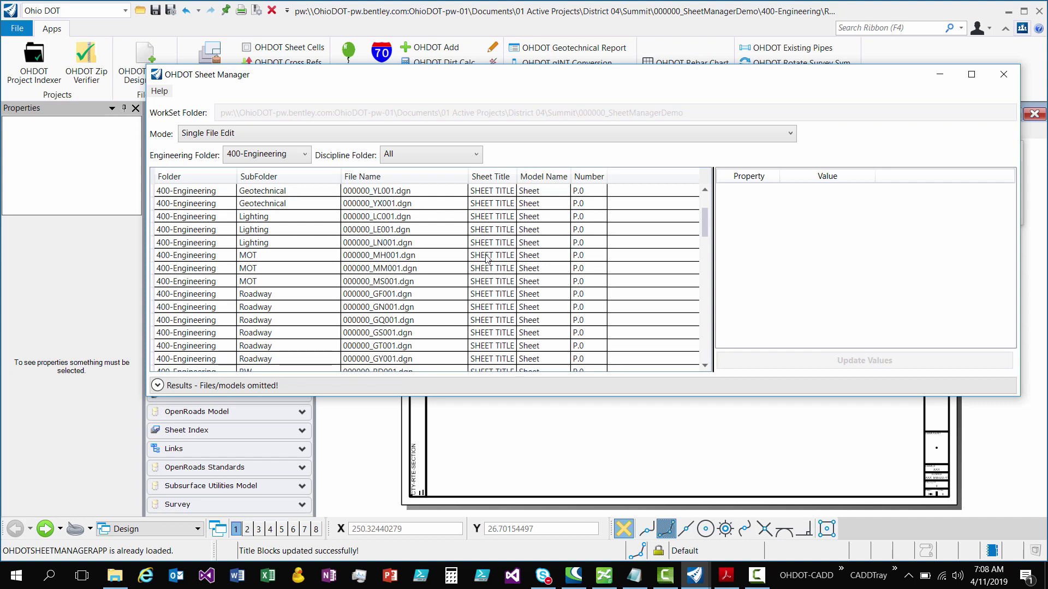
scroll(487, 258, down, 5)
scroll(487, 258, up, 5)
scroll(488, 258, up, 1)
scroll(485, 257, down, 8)
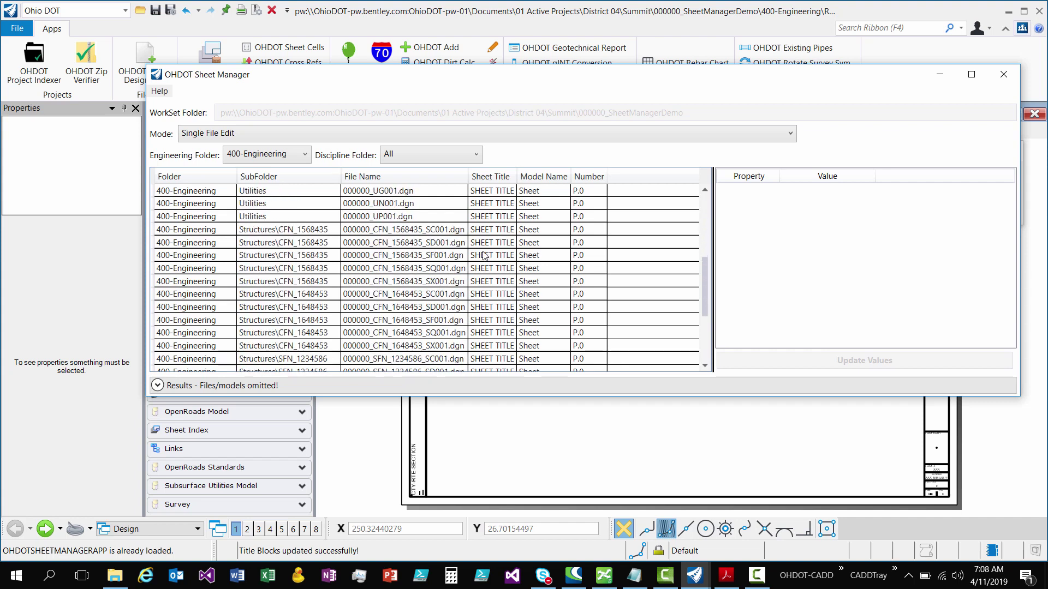
scroll(483, 256, down, 2)
scroll(481, 254, up, 9)
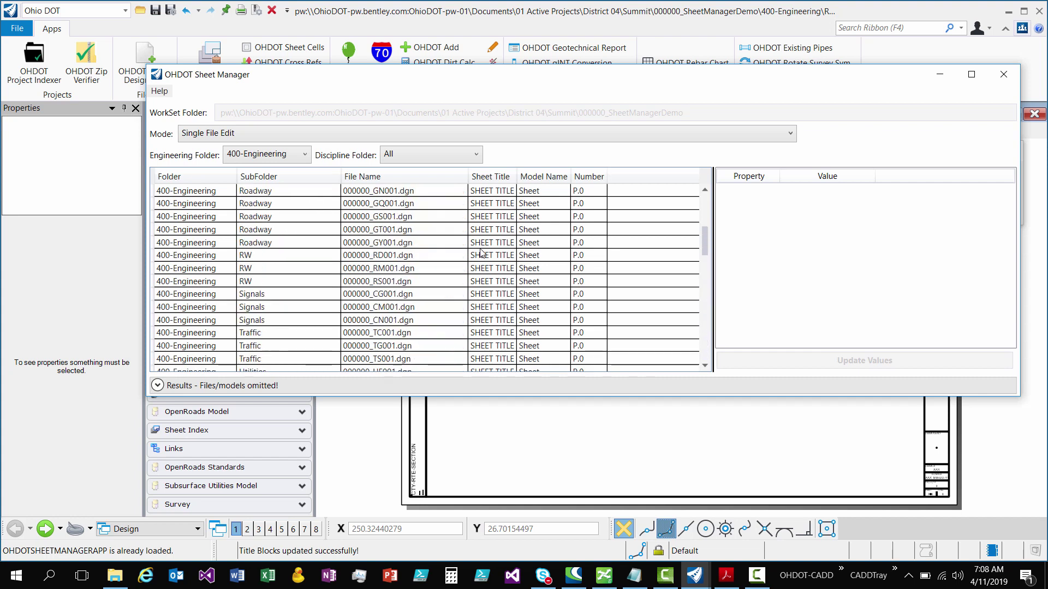
scroll(480, 253, up, 4)
- Set the Engineering Folder filter to All and look over the unfiltered sheet list
click(282, 156)
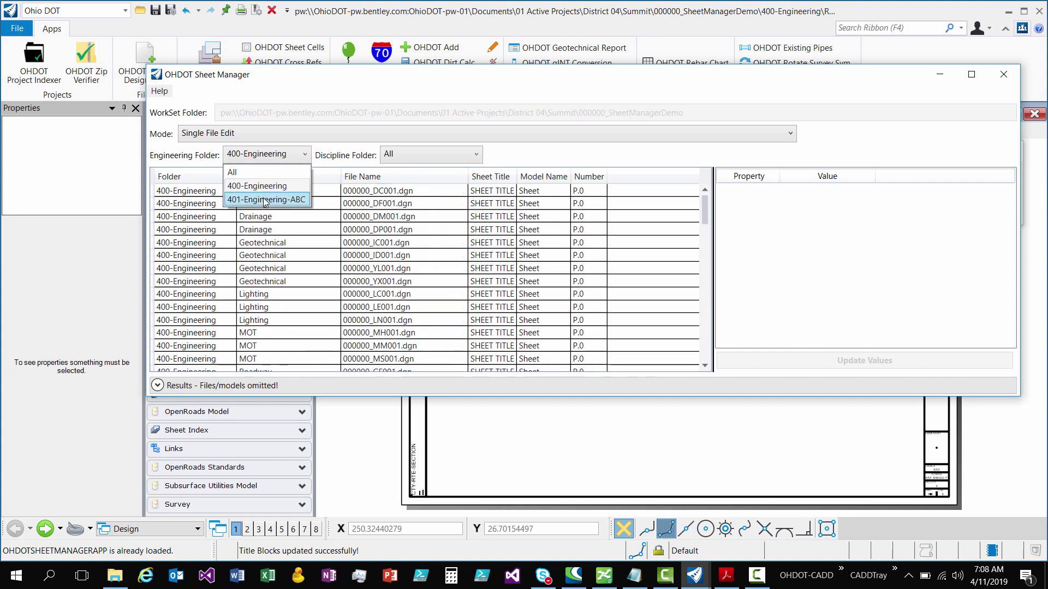
click(257, 173)
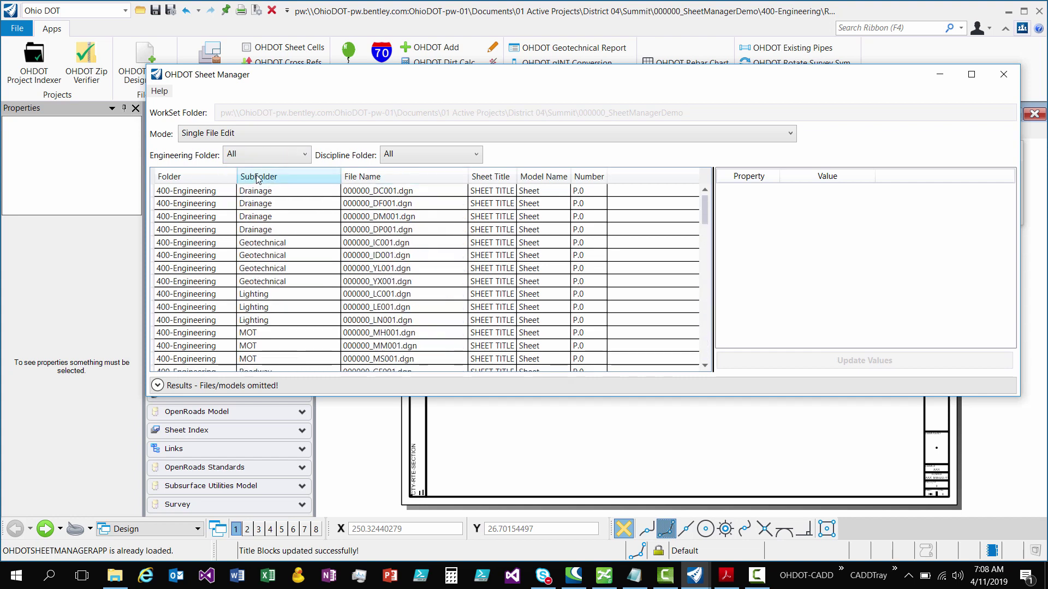
scroll(514, 268, down, 10)
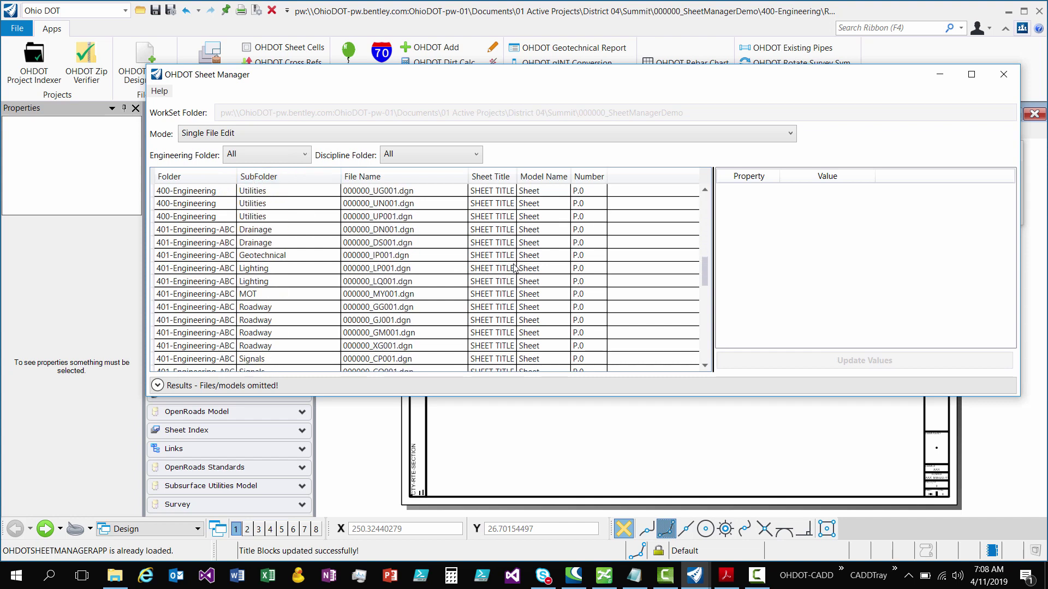
scroll(514, 268, up, 10)
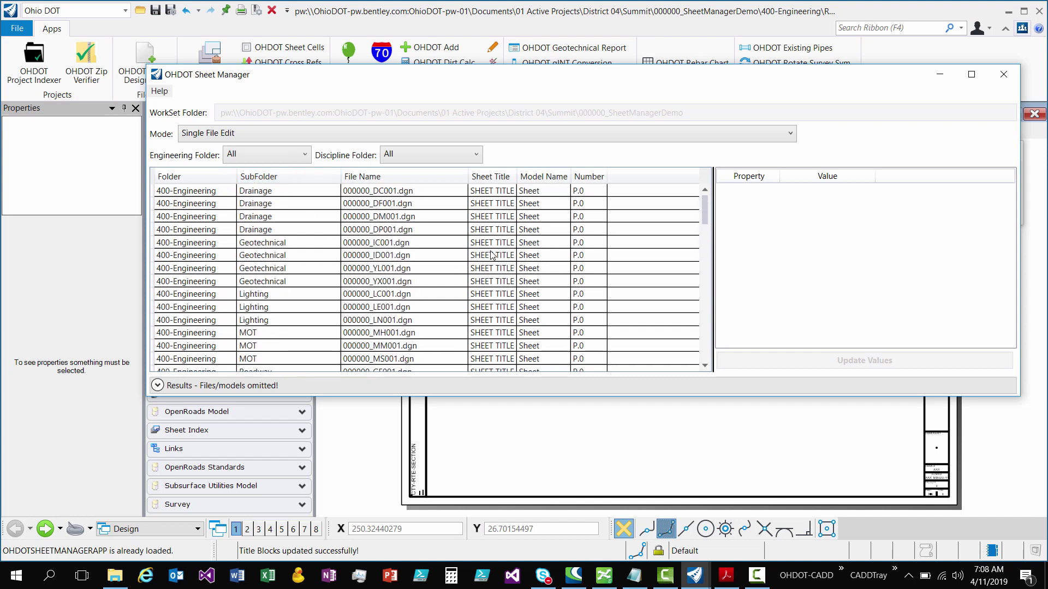
- Filter the sheet list to the Drainage discipline within the 401-Engineering-ABC folder
click(429, 155)
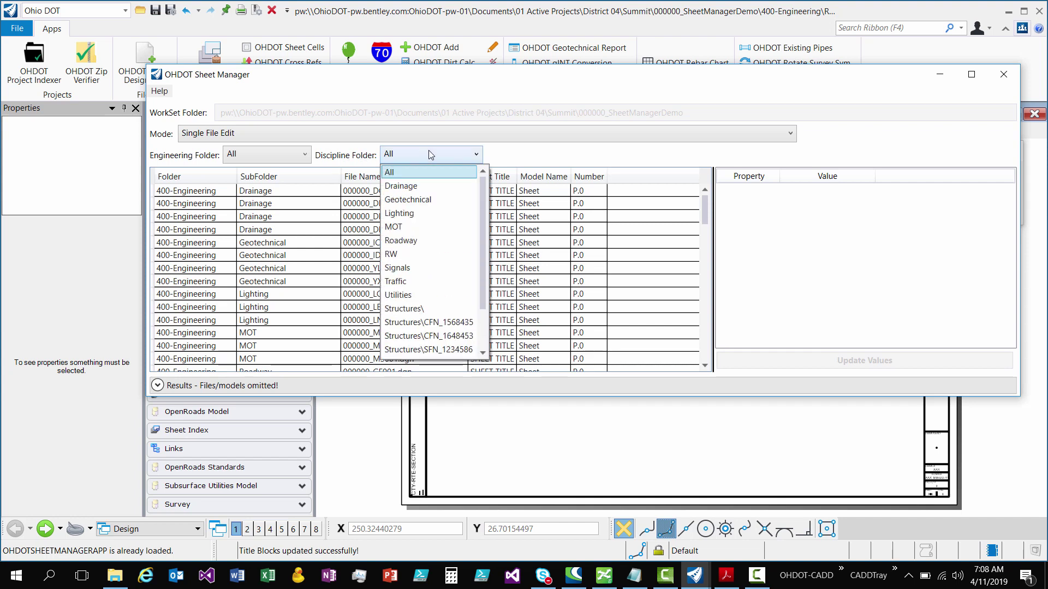
click(415, 189)
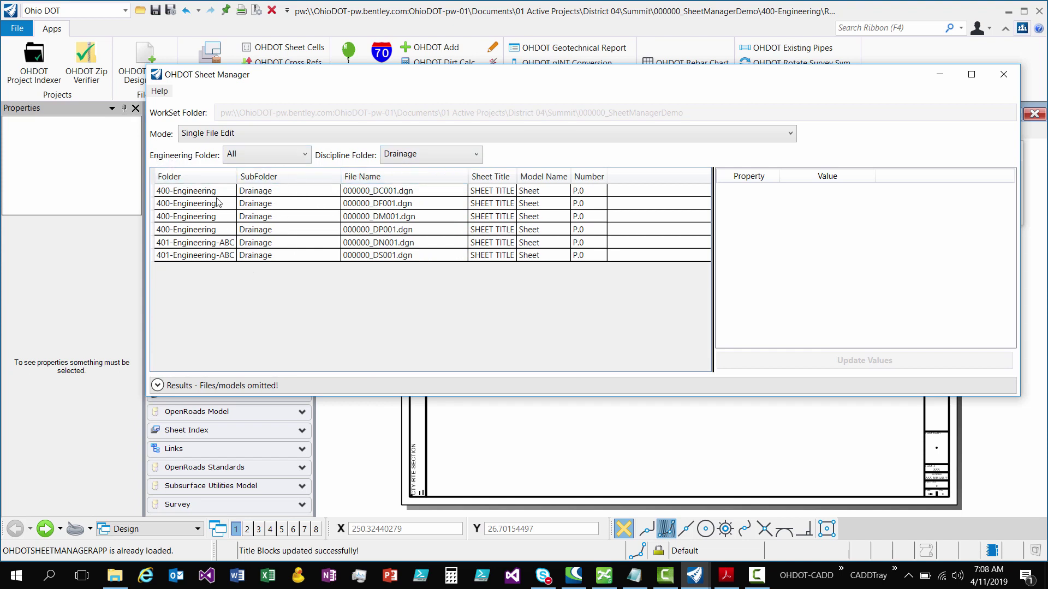
click(259, 160)
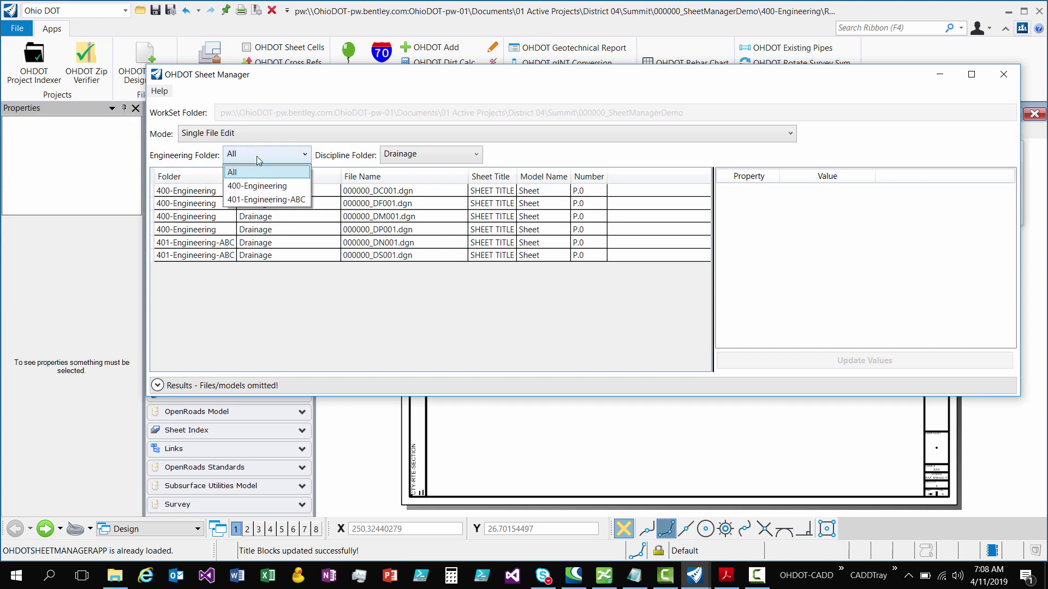
click(259, 200)
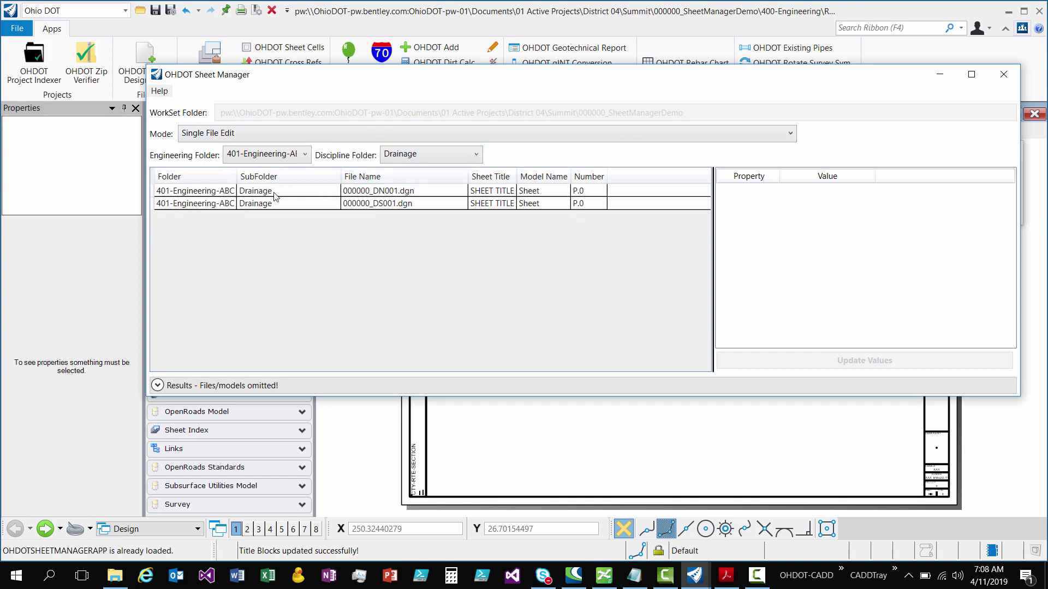
- Reset both the Engineering Folder and Discipline Folder filters to All
click(295, 154)
click(299, 171)
click(405, 155)
click(414, 171)
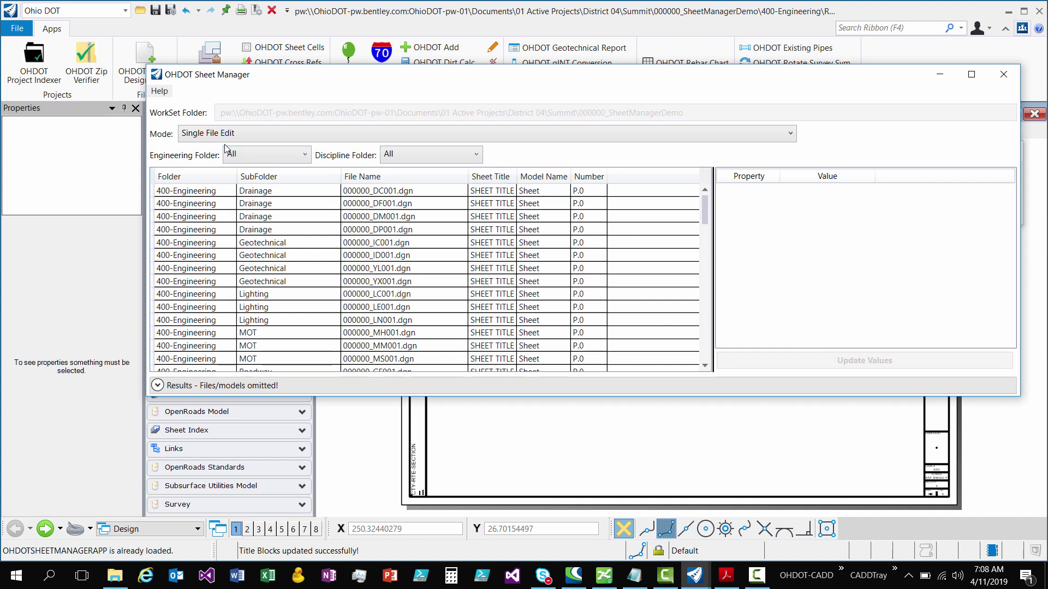
- Select the Drainage sheet 000000_DM001.dgn and widen its Value and Property columns to show the full text
click(426, 218)
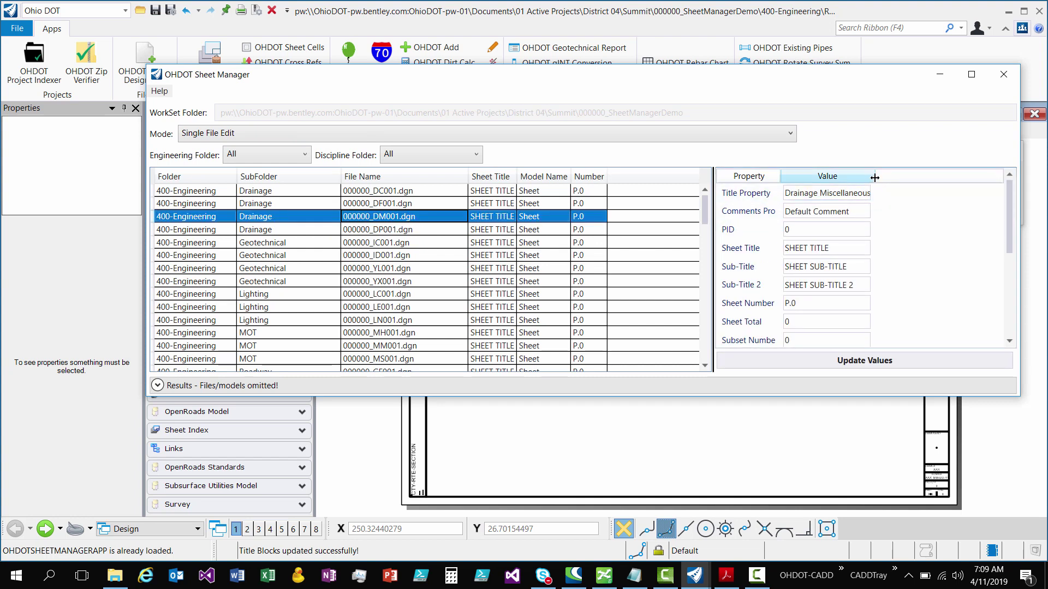
drag(876, 175, 947, 172)
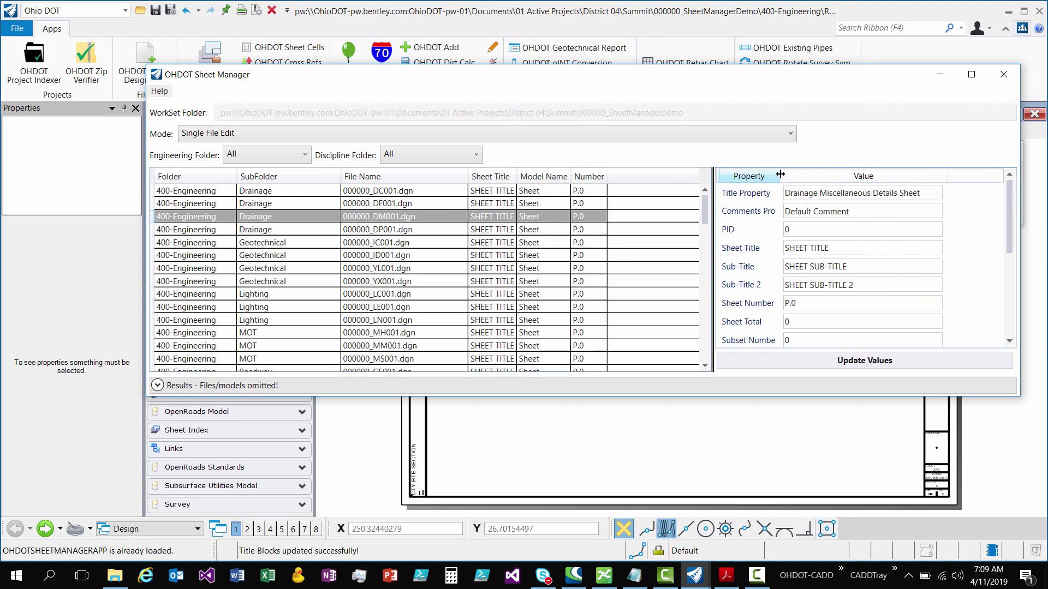
drag(781, 175, 807, 175)
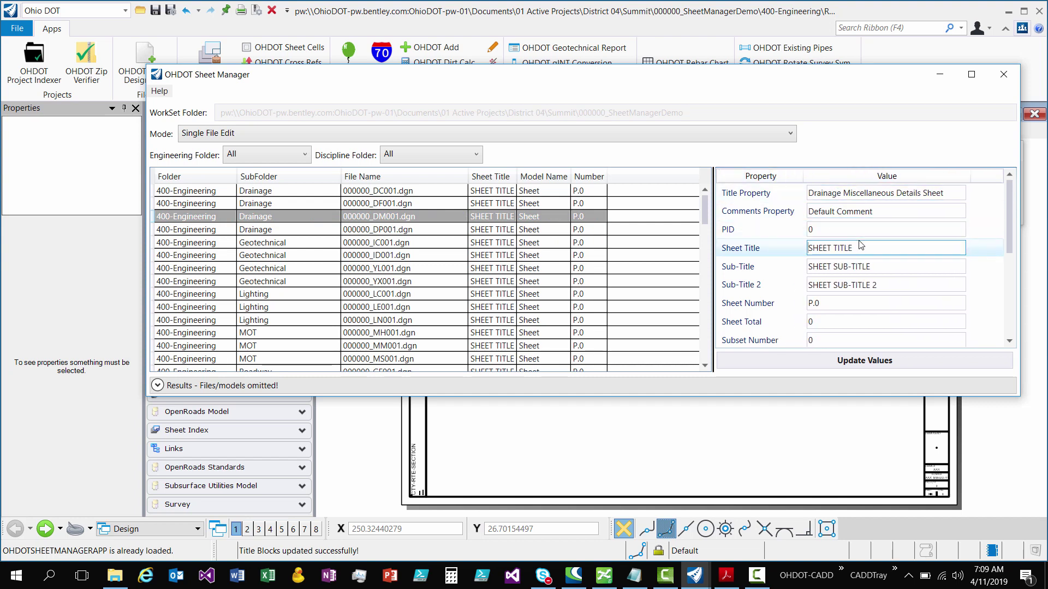
- Set the Sheet Title of 000000_DM001.dgn to DEMO and enter the designer's initials in its Designer property
drag(854, 249, 712, 250)
text(DEMO)
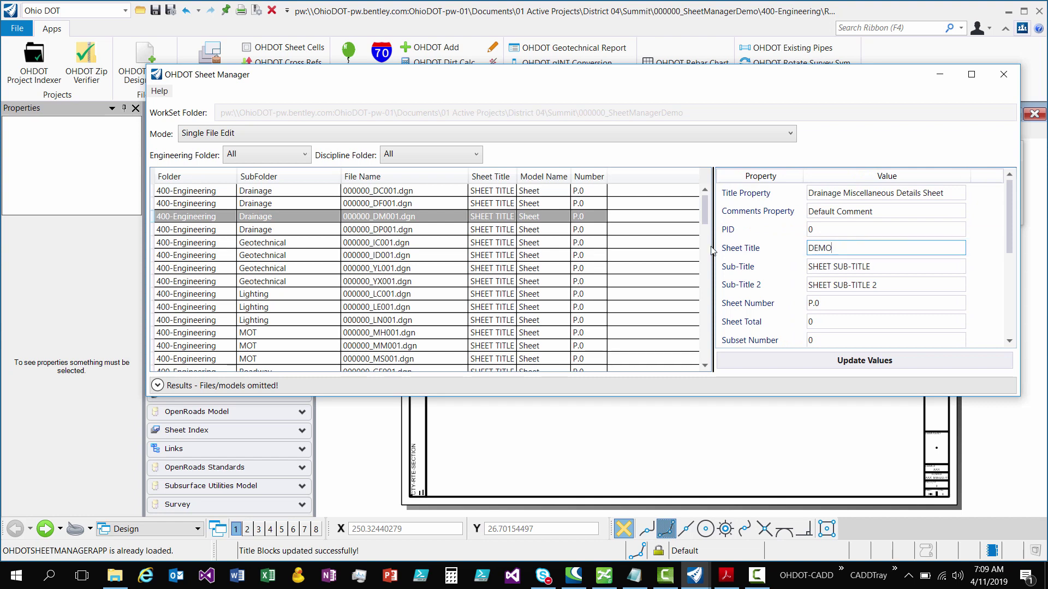
click(867, 270)
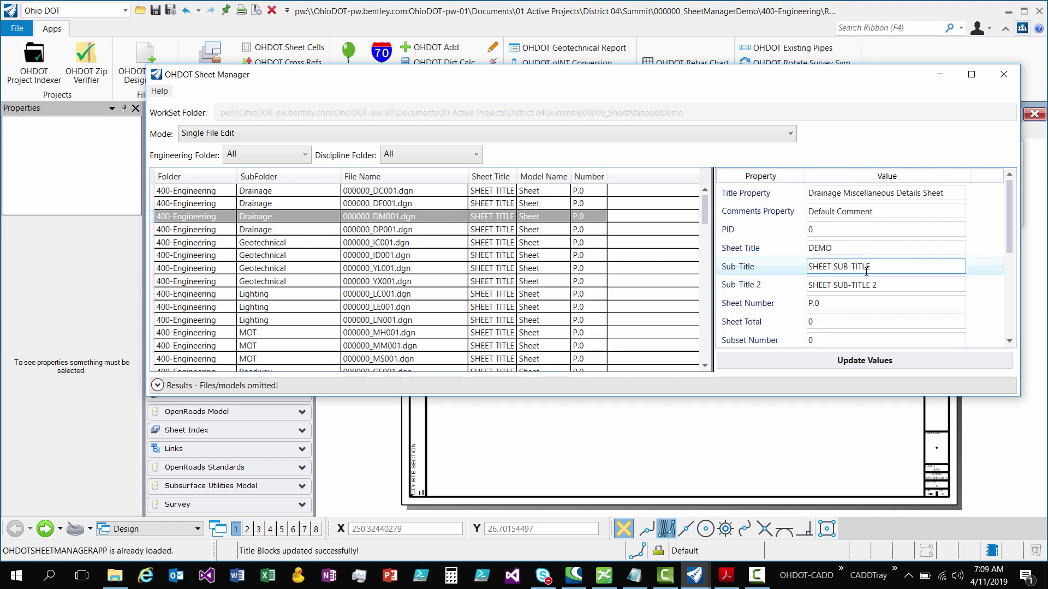
scroll(852, 273, down, 5)
drag(835, 267, 781, 268)
text(JED)
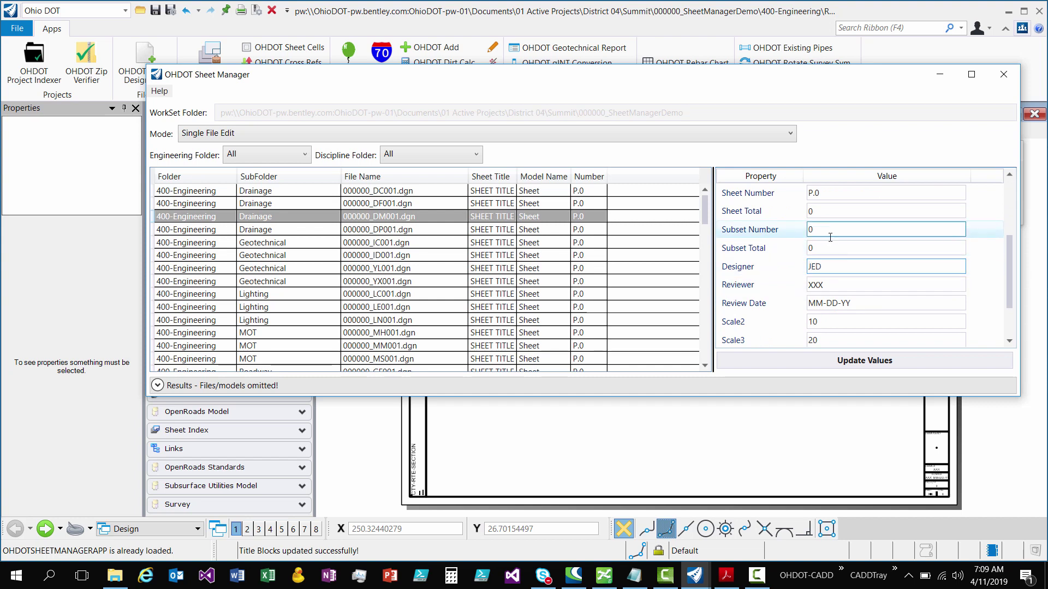
- Update the 000000_DM001.dgn sheet with the edited property values
scroll(833, 240, up, 2)
click(901, 211)
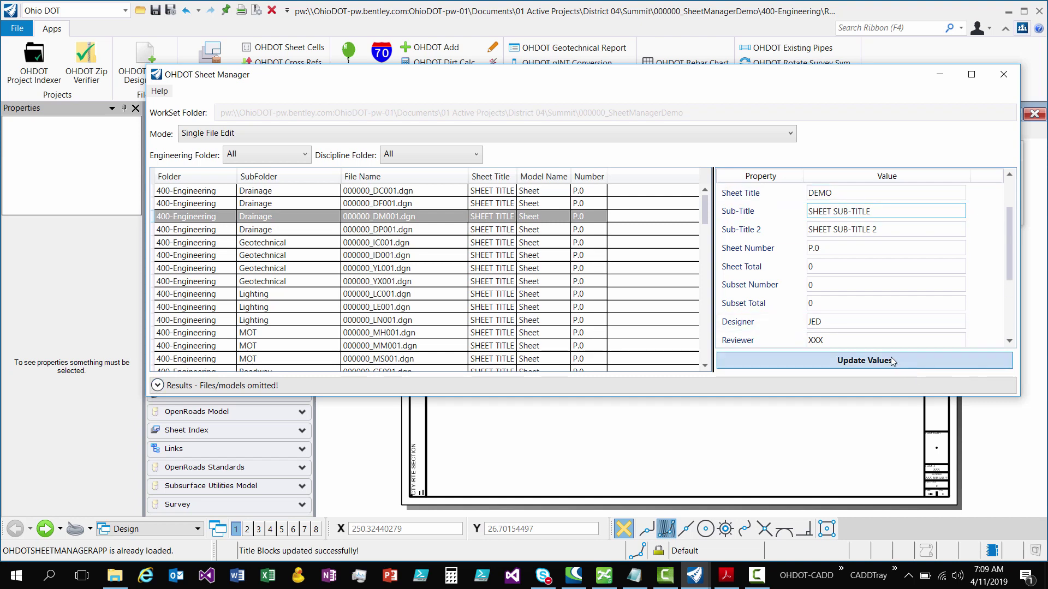
click(852, 366)
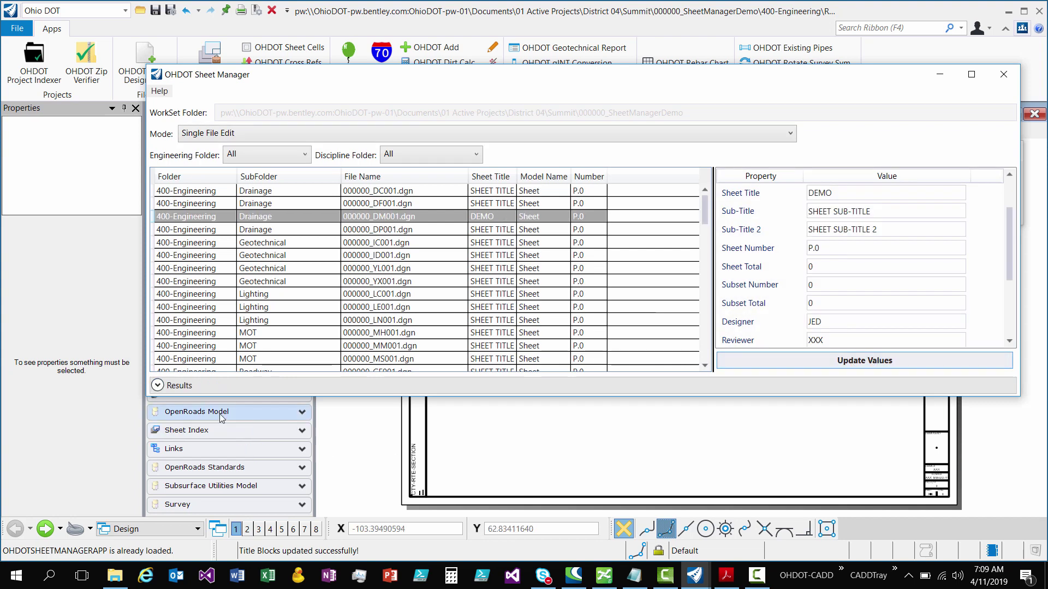
- Expand the update results and read the processed file's path along with its check-out and file-opening entries
click(158, 388)
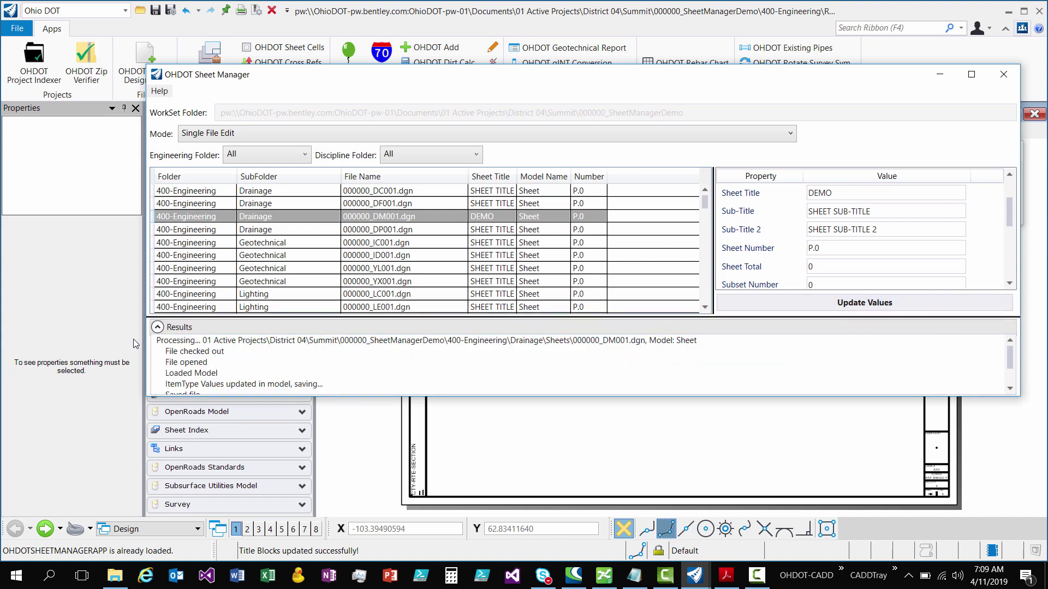
drag(157, 340, 709, 336)
click(230, 353)
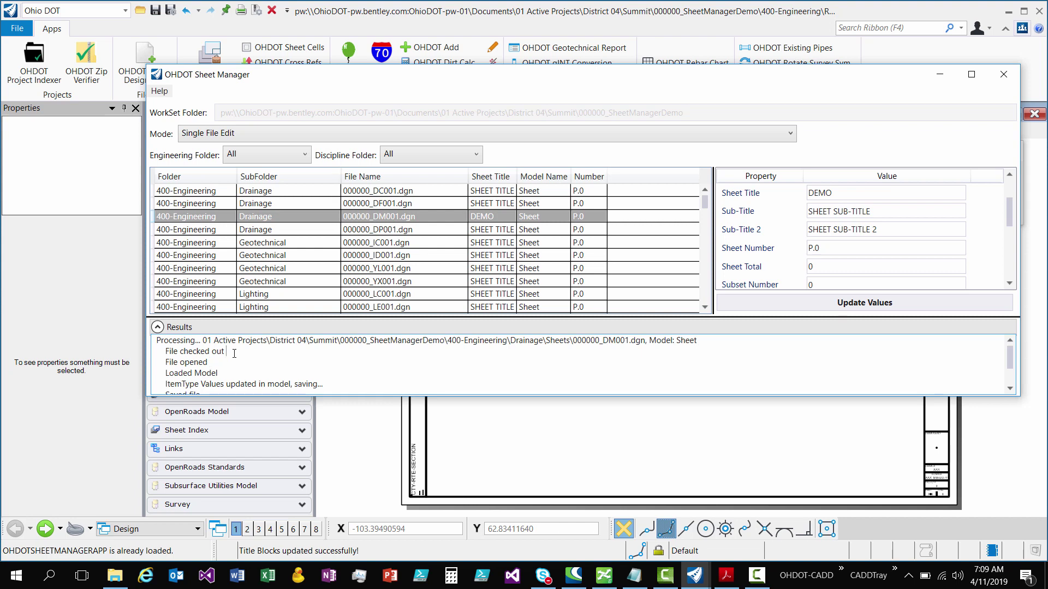
drag(235, 353, 166, 351)
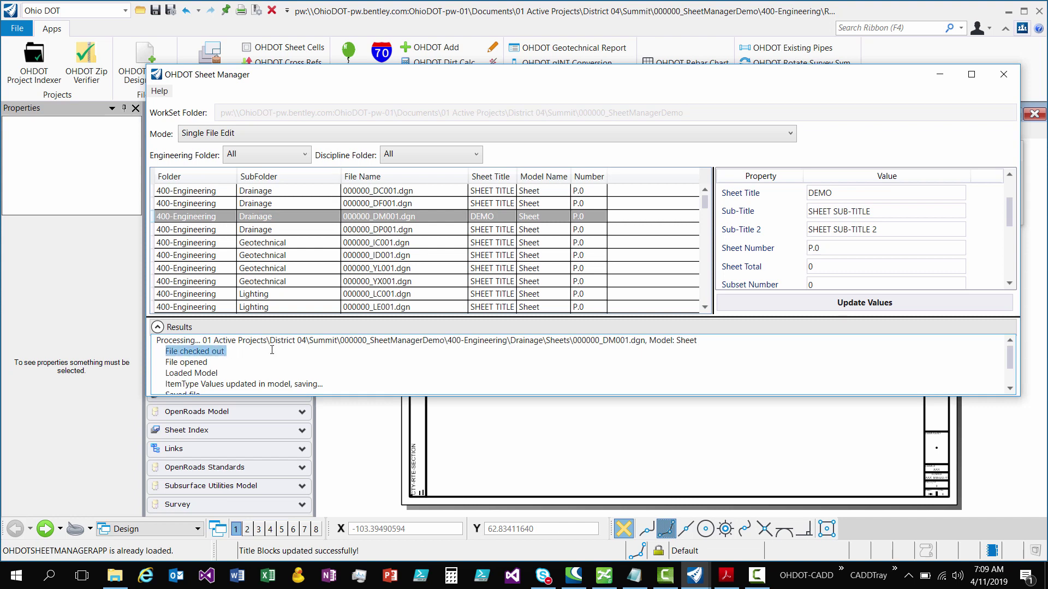
scroll(272, 351, down, 2)
scroll(271, 350, up, 2)
drag(211, 363, 167, 364)
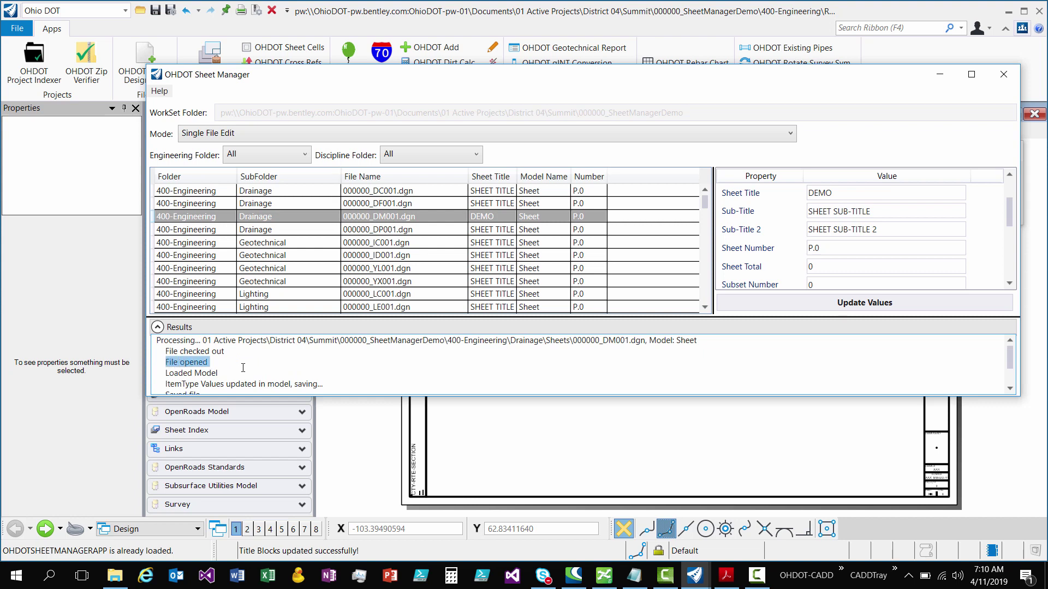
scroll(264, 364, down, 2)
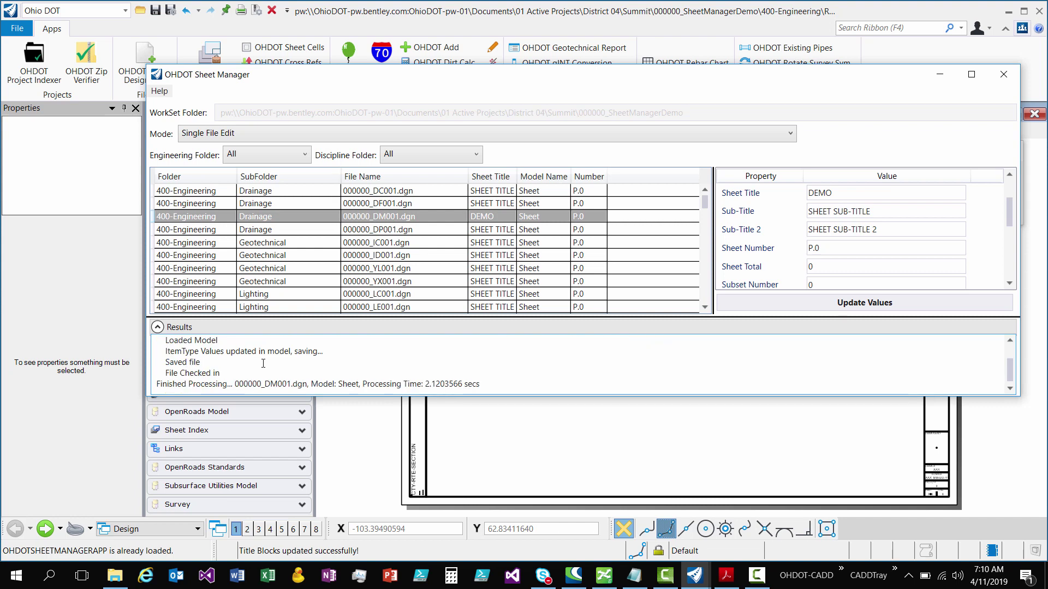
- Read the results entries for loading the model, updating ItemType values, saving, and checking in the file
scroll(256, 360, up, 2)
drag(227, 373, 195, 374)
scroll(222, 367, down, 1)
click(253, 360)
drag(167, 352, 330, 354)
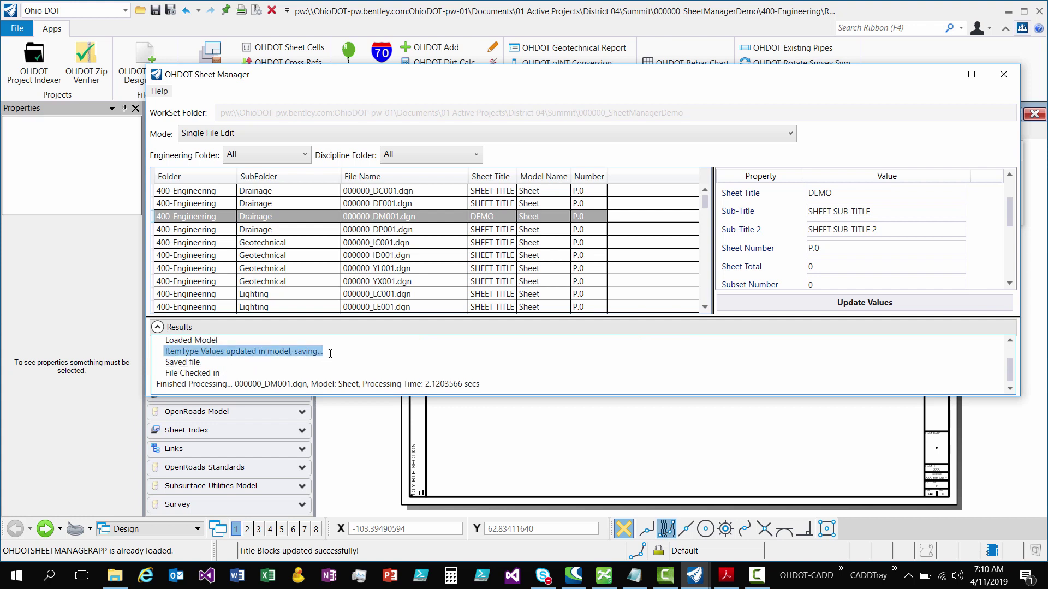
drag(330, 354, 165, 366)
click(241, 361)
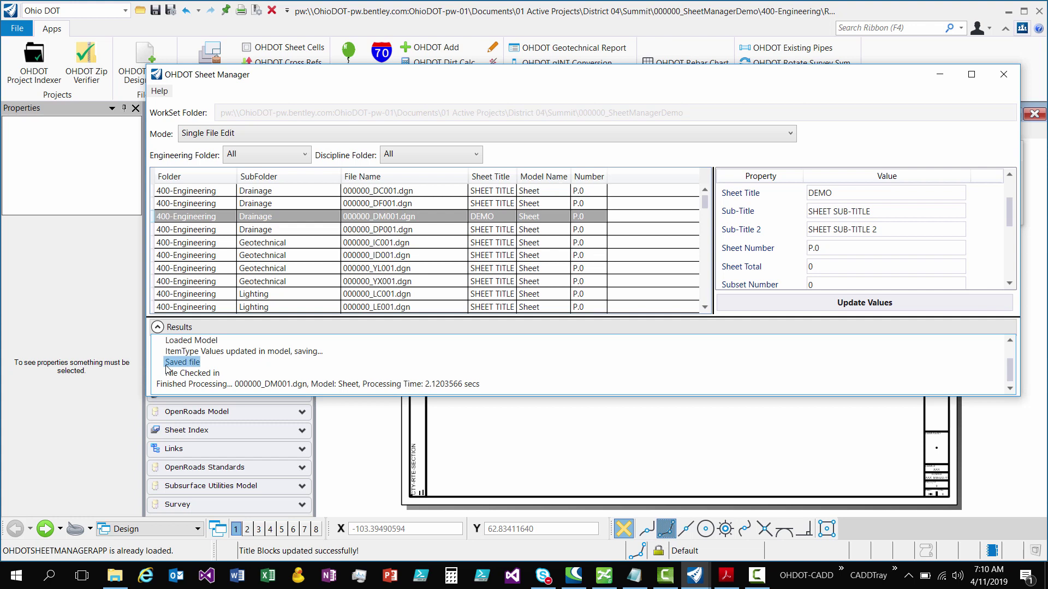
click(237, 370)
drag(231, 378, 166, 375)
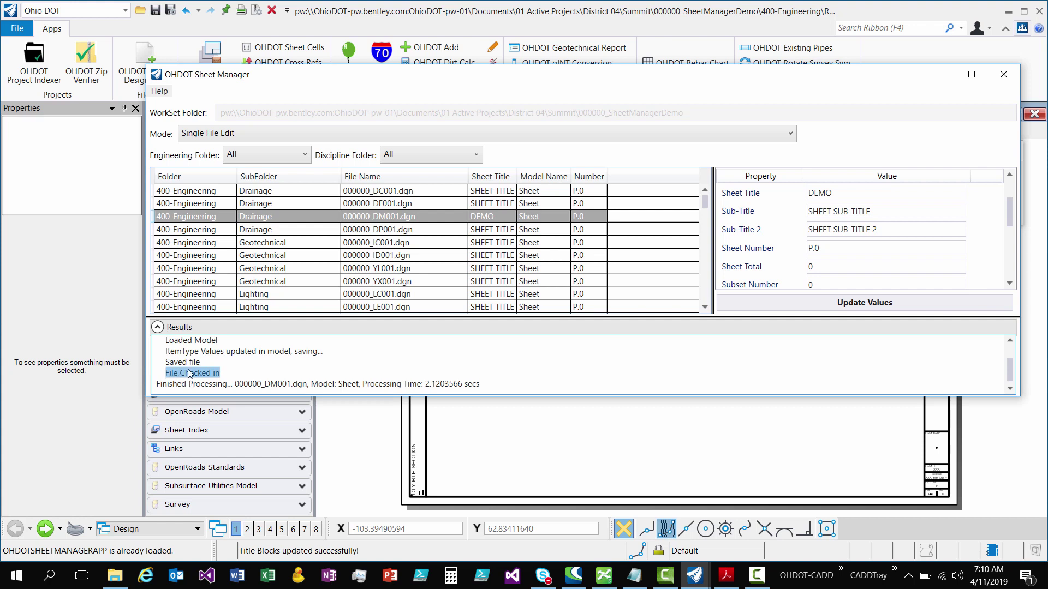
click(238, 373)
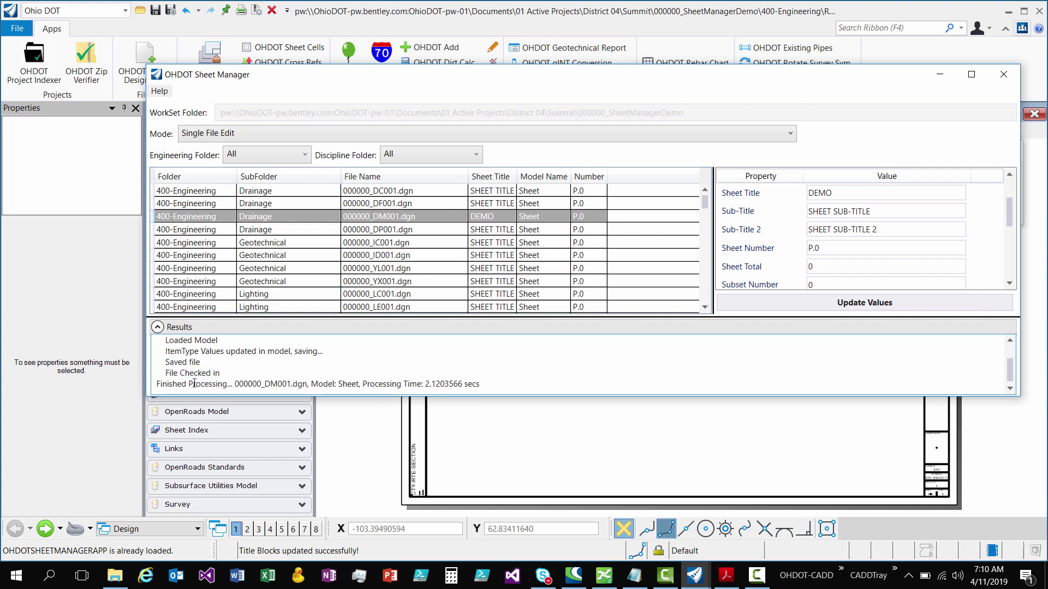
scroll(211, 374, up, 1)
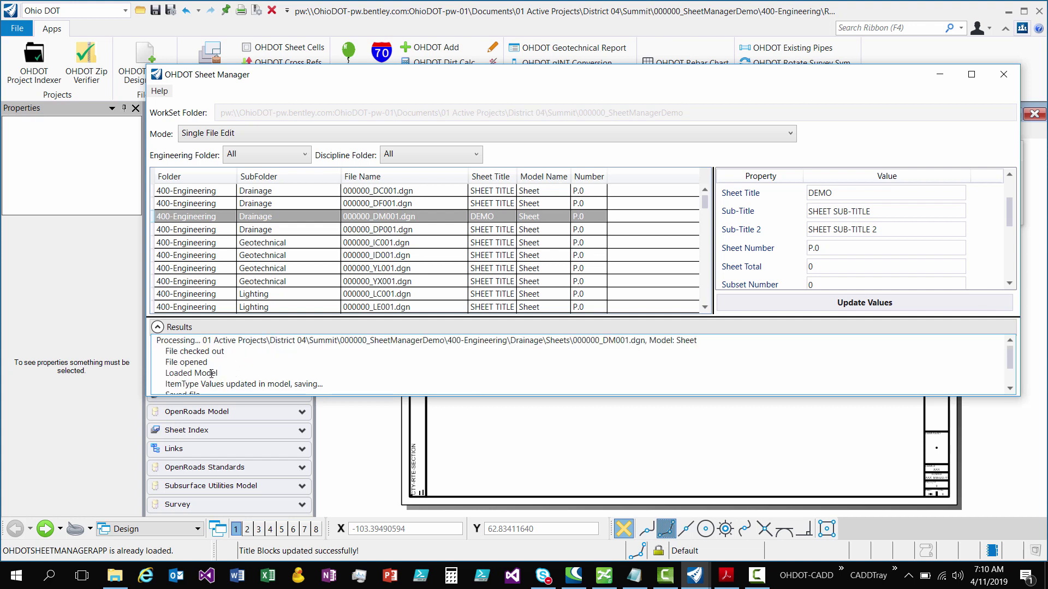
drag(222, 351, 201, 374)
scroll(193, 352, down, 1)
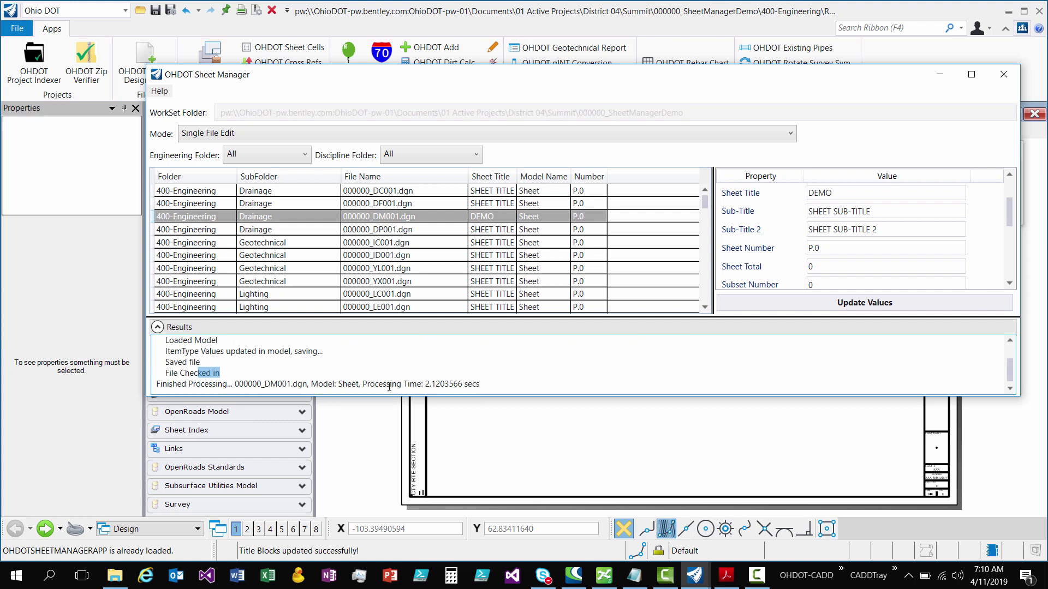
- Review the processing entries in the update results for 000000_DM001.dgn and collapse the results pane
click(428, 384)
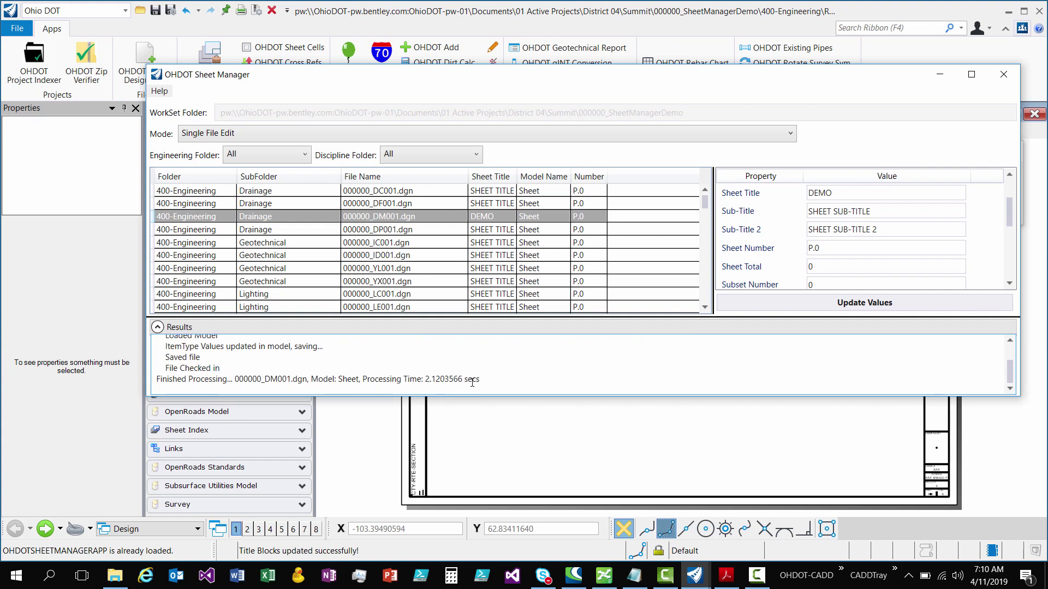
drag(225, 379, 183, 357)
scroll(207, 361, up, 1)
scroll(230, 369, down, 1)
click(230, 370)
scroll(229, 371, up, 2)
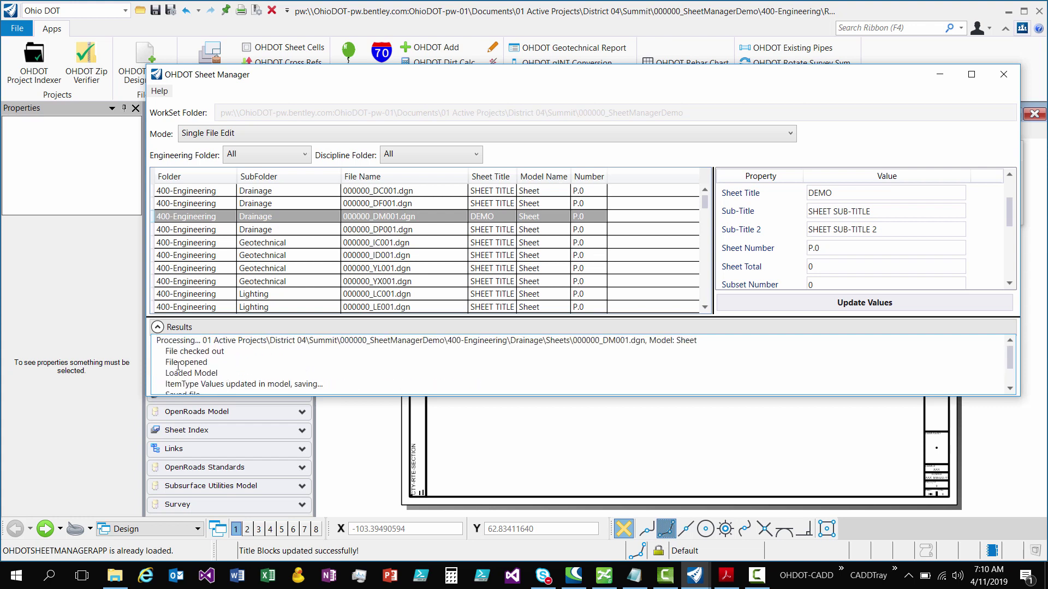
click(156, 328)
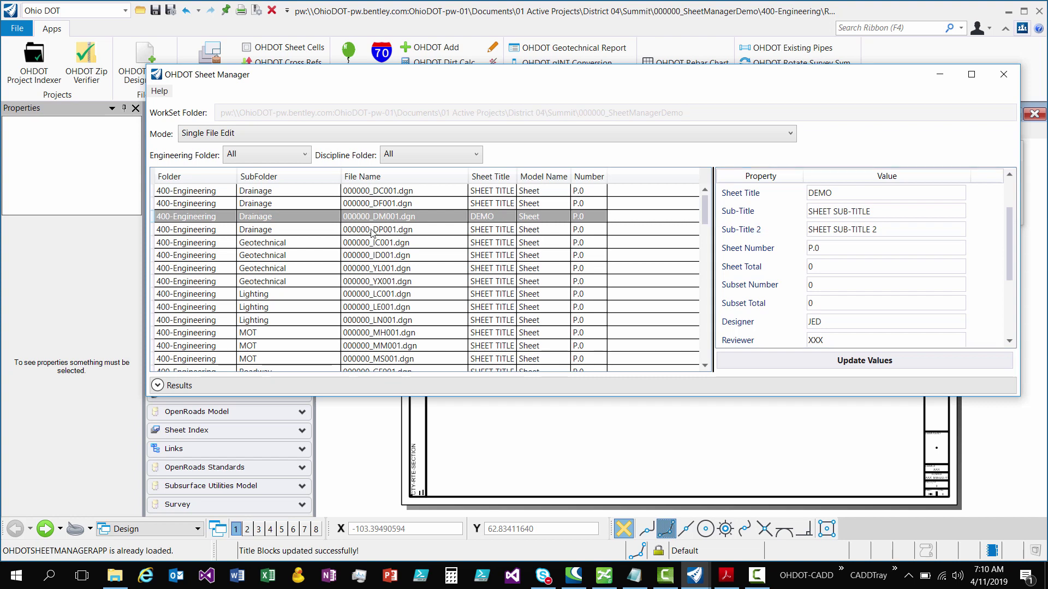
- Enter a trial Sheet Title for 000000_DM001.dgn and discard it by reselecting the sheet without updating the values
click(940, 247)
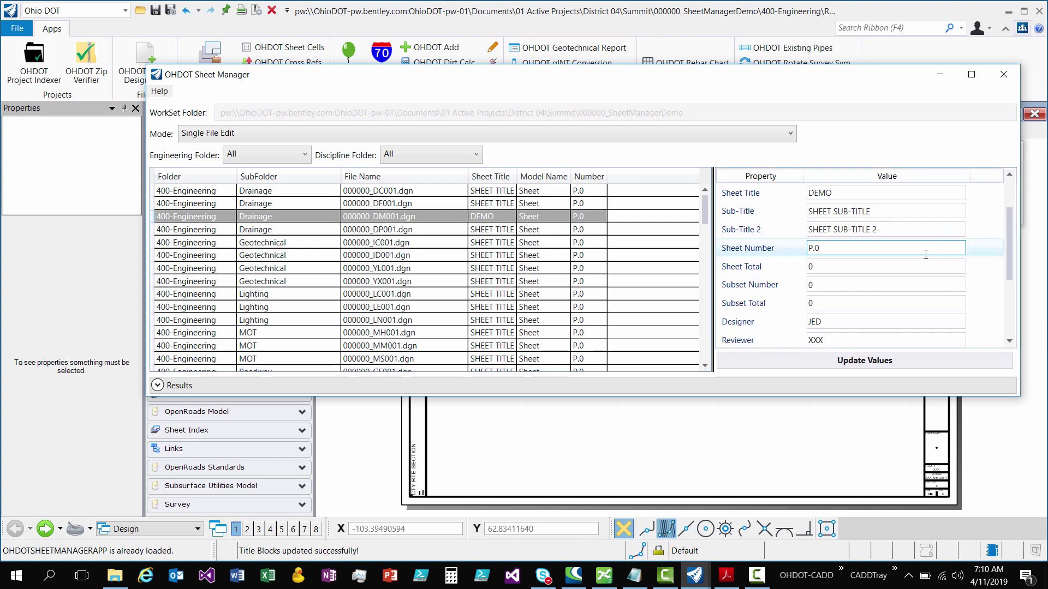
click(414, 229)
click(414, 221)
click(809, 194)
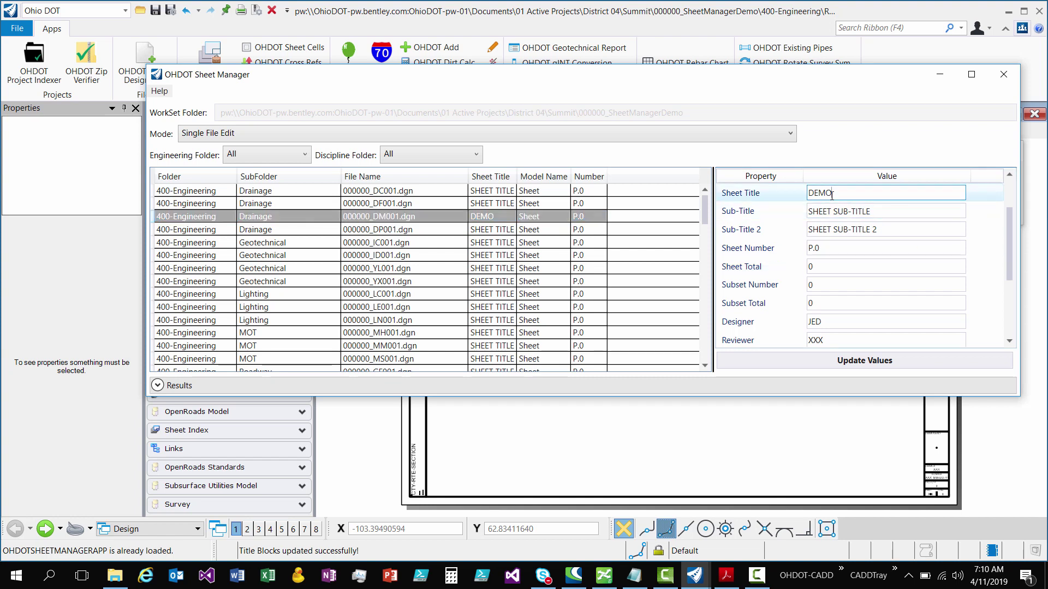
double_click(810, 193)
scroll(819, 207, up, 1)
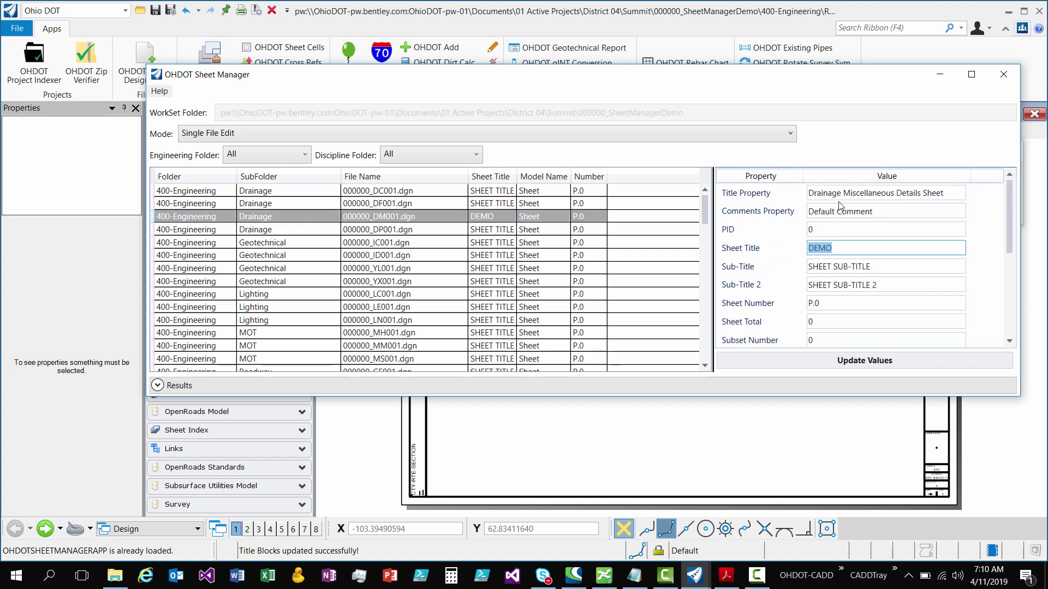
click(844, 252)
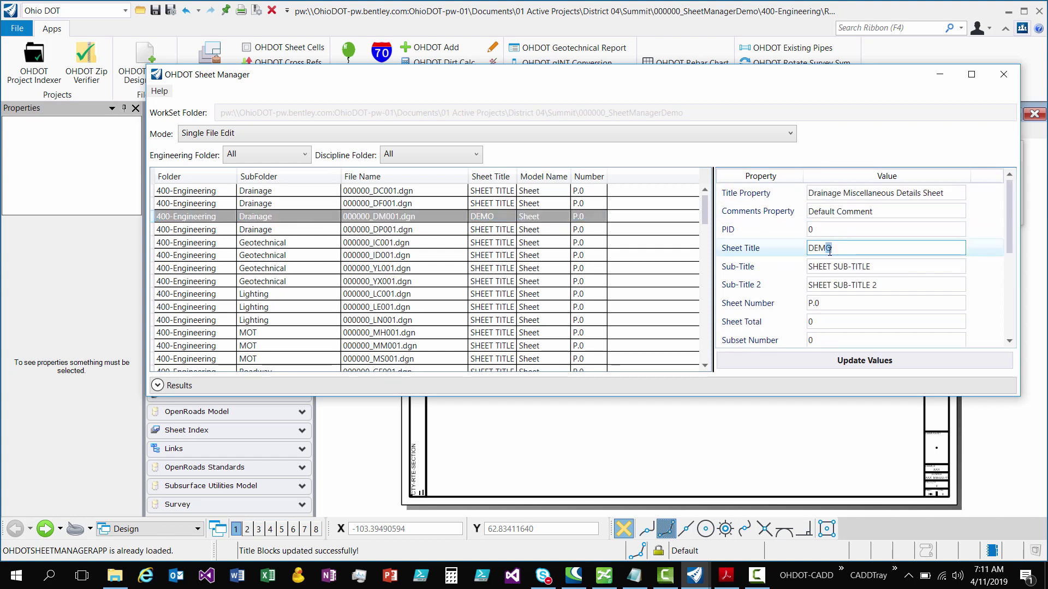
text(2dsf)
click(441, 230)
click(440, 217)
click(889, 249)
click(886, 264)
click(886, 249)
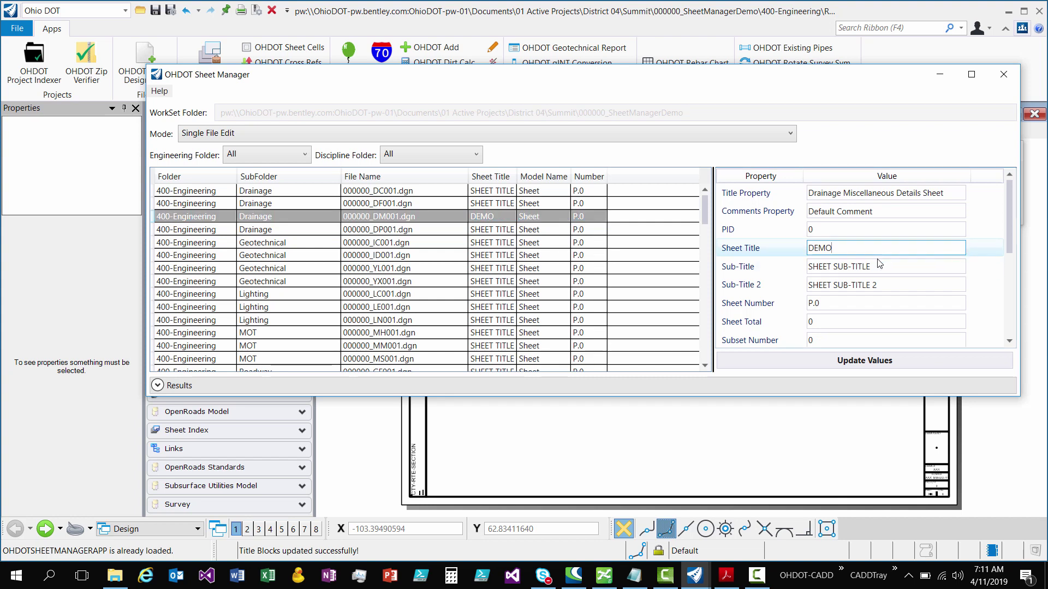
- Open 000000_DM001.dgn from the sheet list, updating the server copy of 000000_GF001.dgn when asked to check it in
click(259, 220)
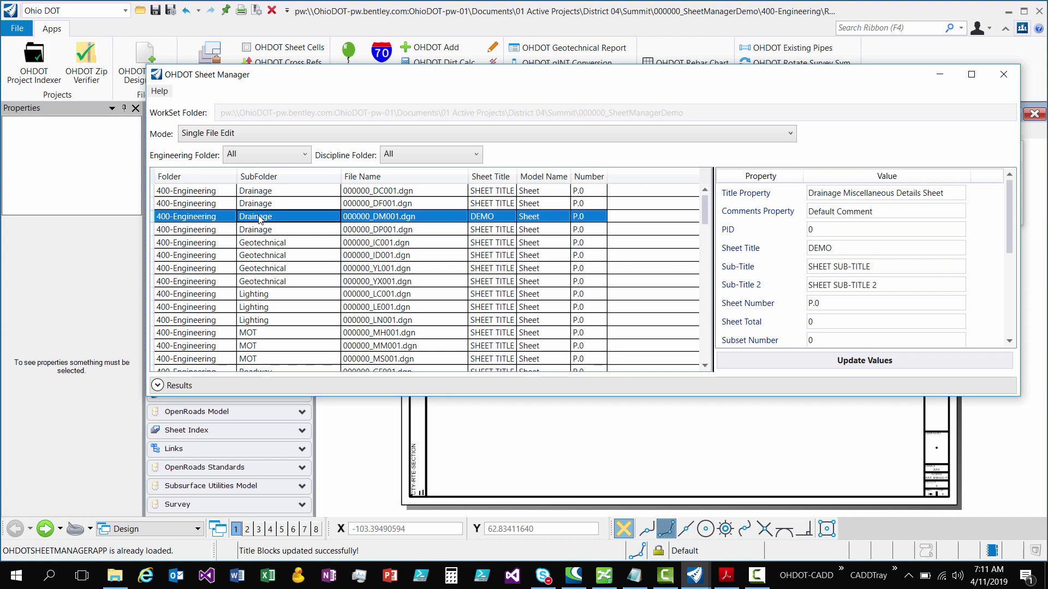
double_click(259, 219)
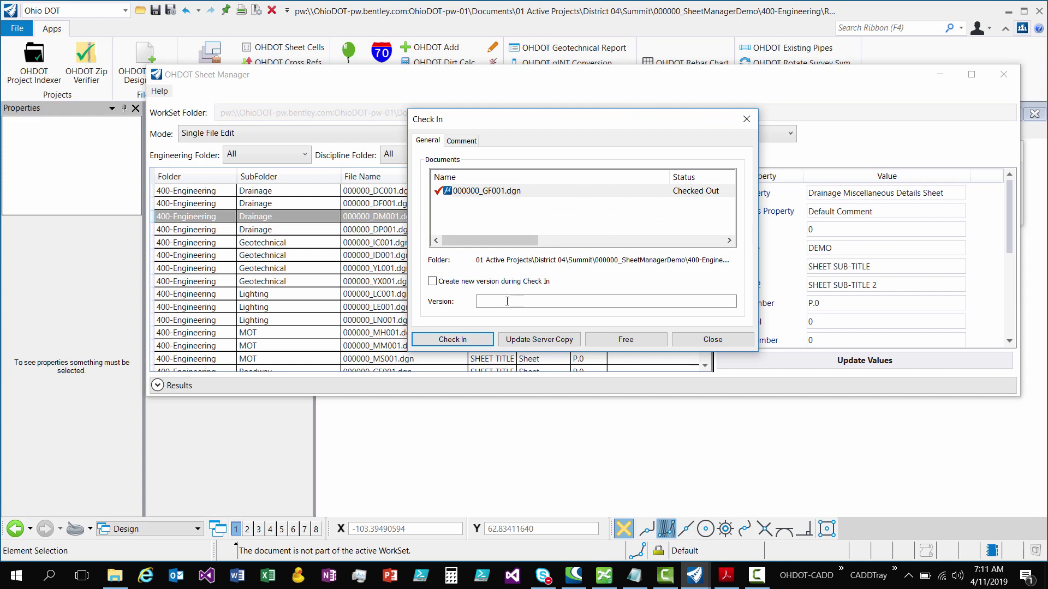
click(509, 339)
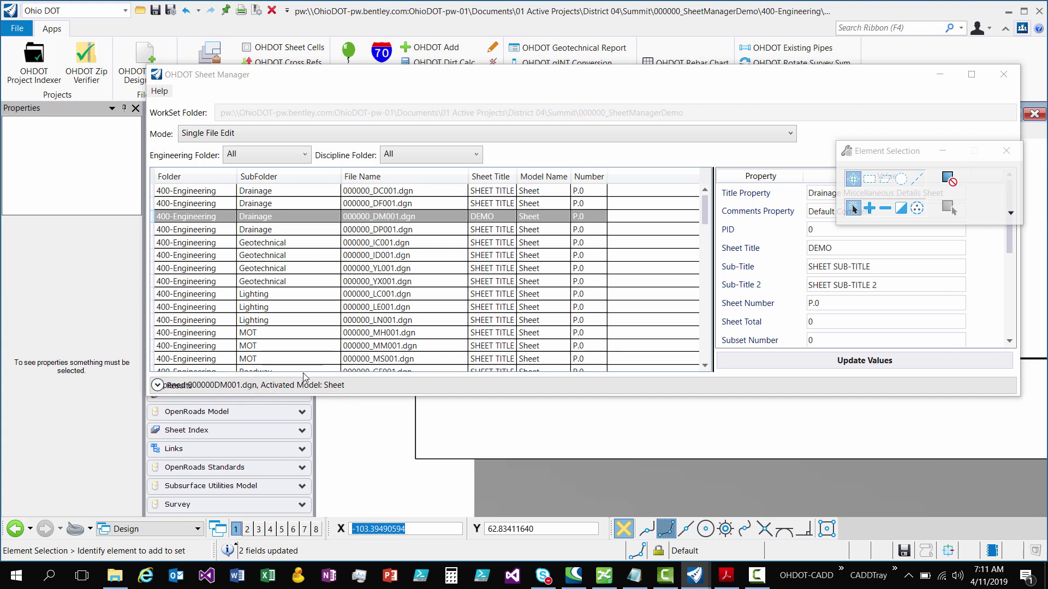
- Move the Sheet Manager aside and inspect the title block of the opened 000000_DM001.dgn sheet
click(688, 104)
drag(625, 81, 339, 272)
scroll(797, 273, down, 5)
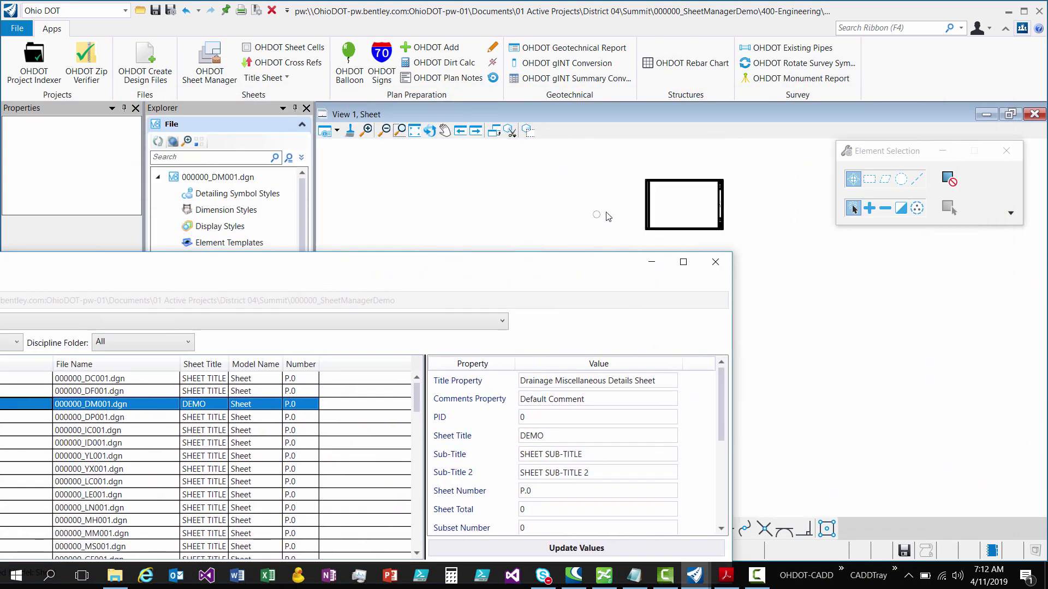
scroll(761, 229, up, 3)
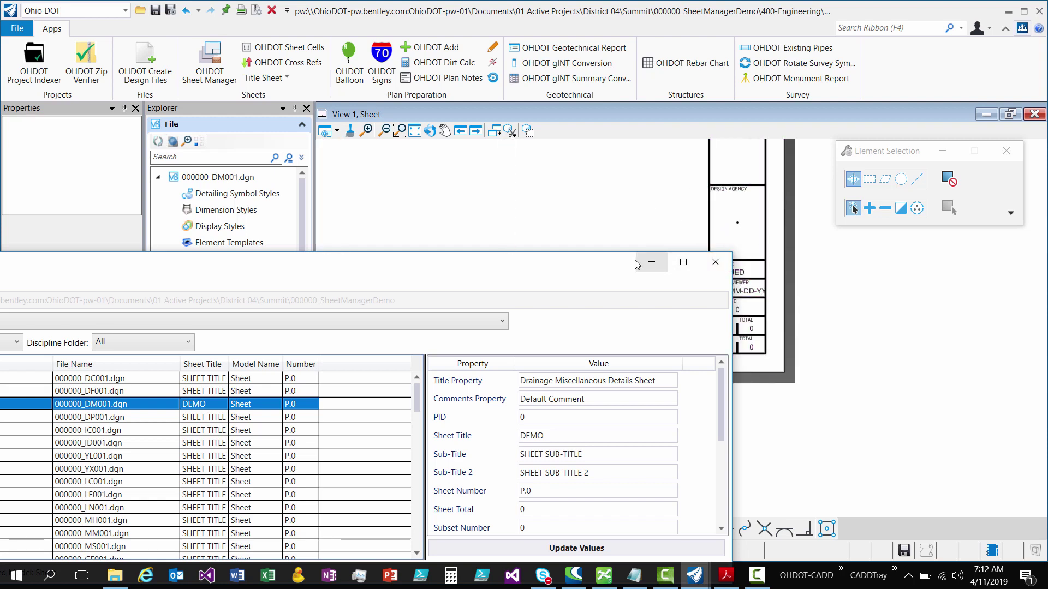
drag(631, 266, 568, 301)
scroll(699, 155, down, 3)
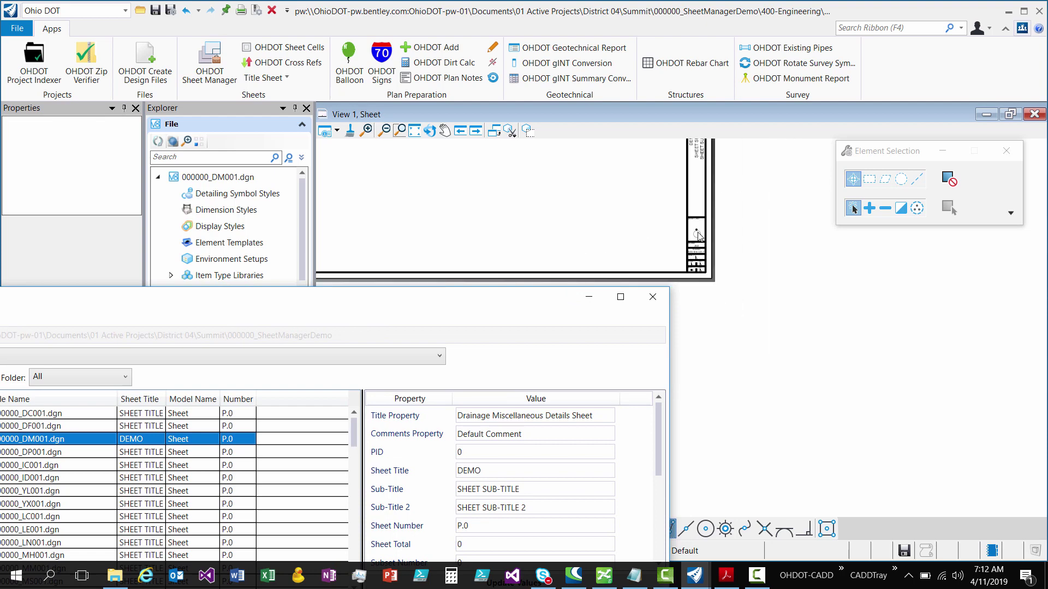
scroll(707, 257, up, 5)
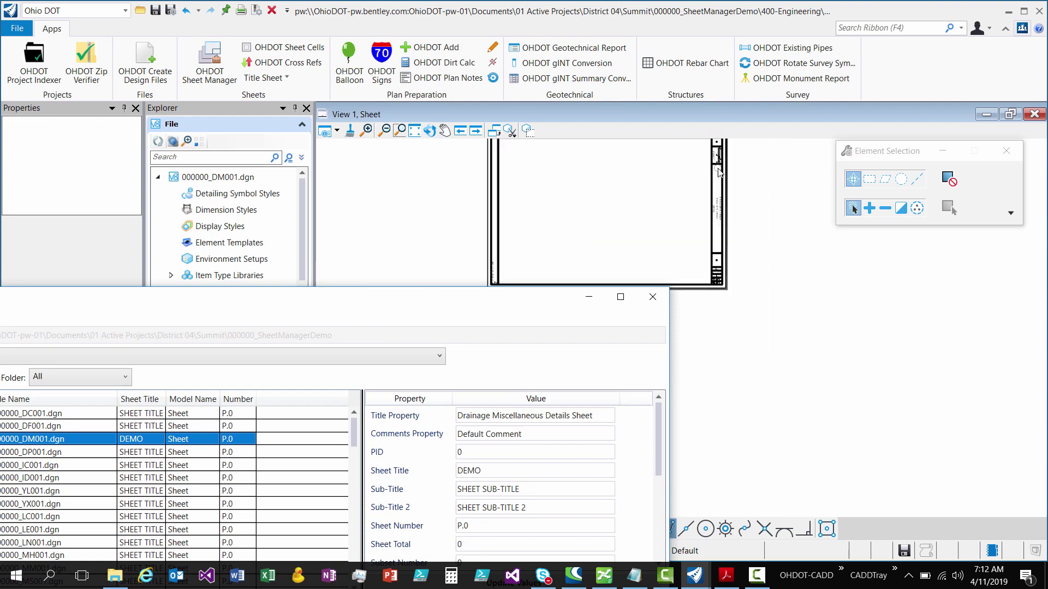
- Bring the Sheet Manager back into full view and set its mode to Export to Excel
drag(457, 307, 761, 133)
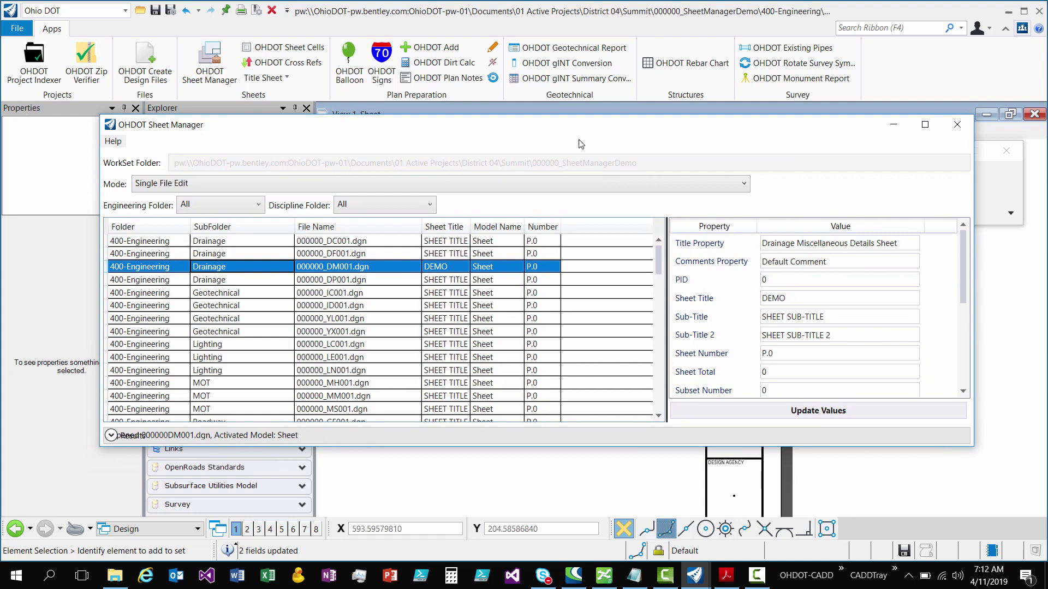
click(286, 183)
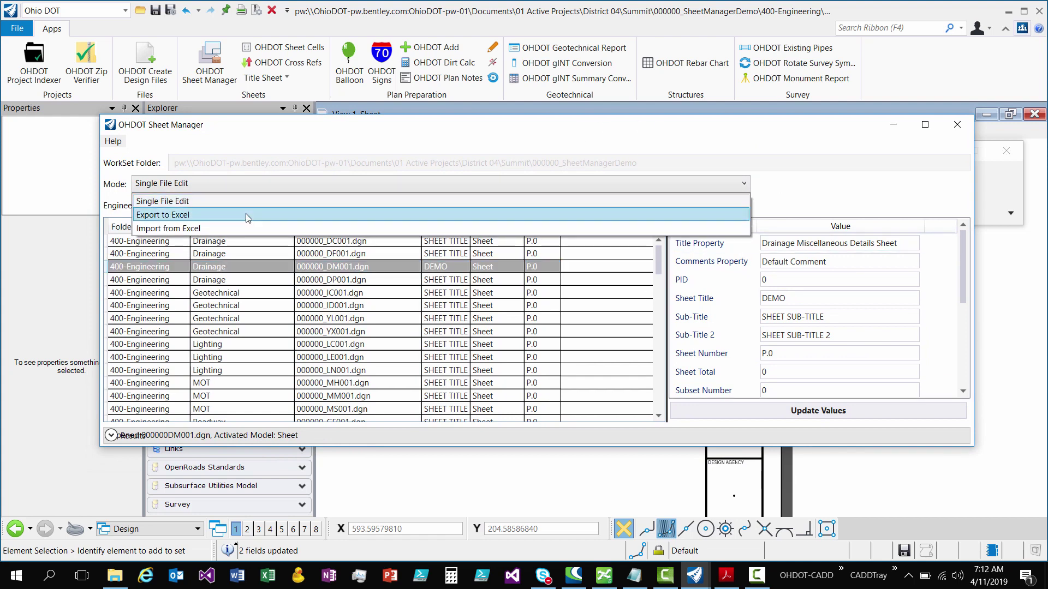
click(246, 215)
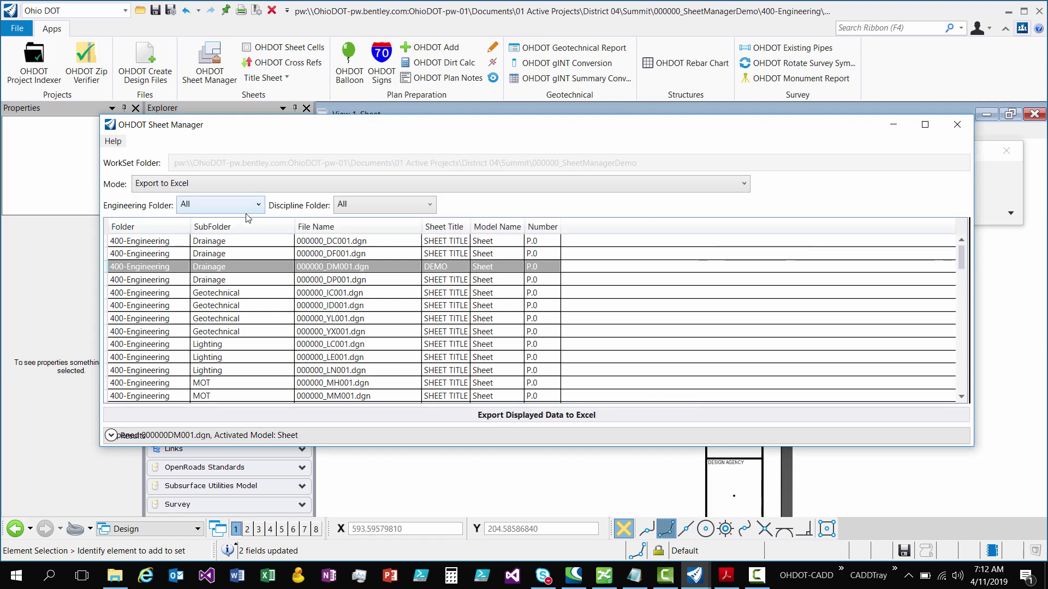
drag(407, 125, 407, 88)
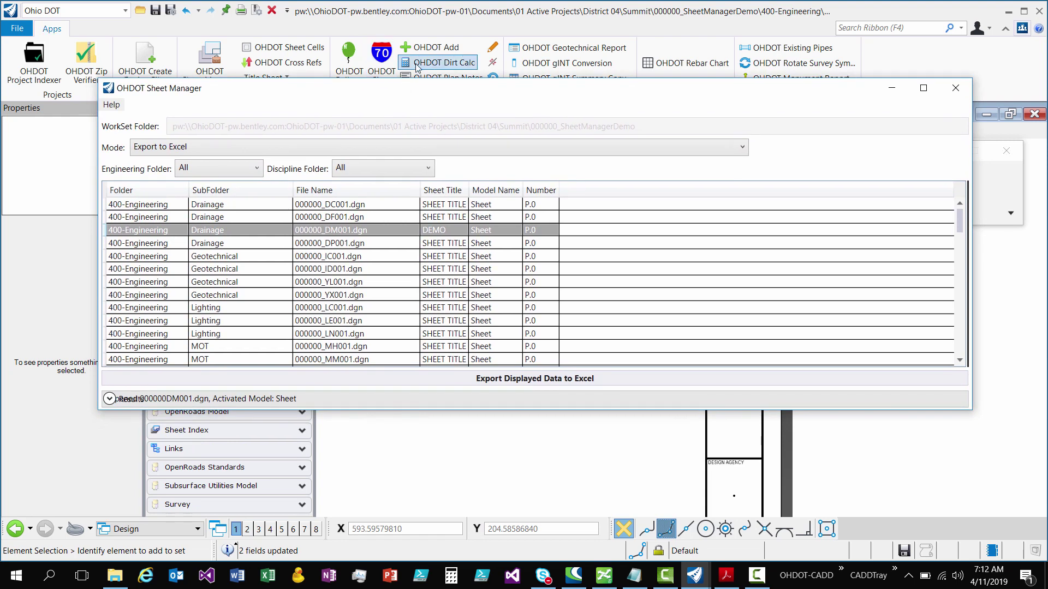
click(582, 385)
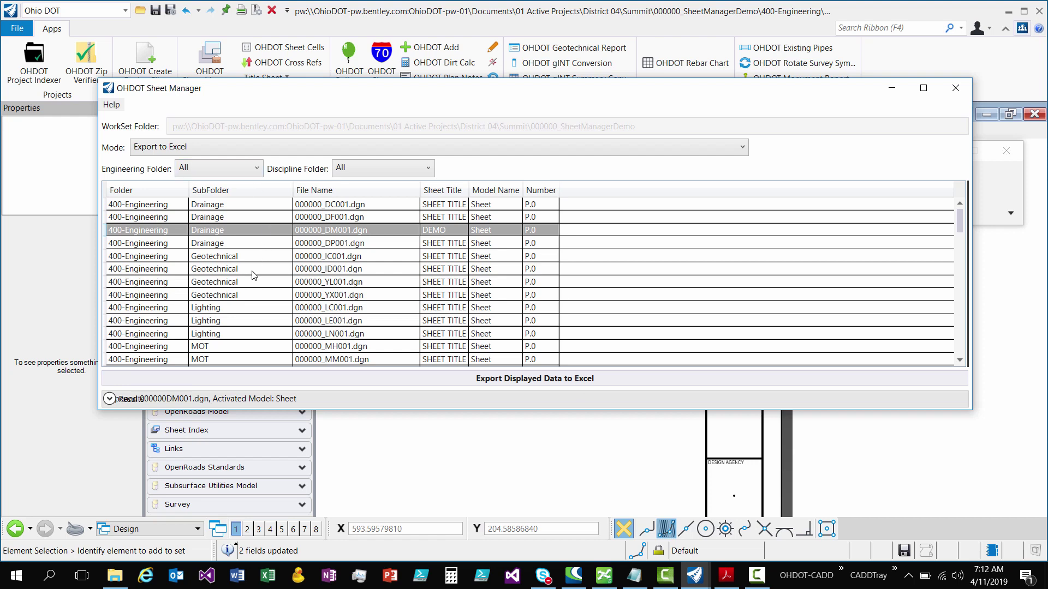
- Filter the export list to the 400-Engineering folder, keeping the discipline folder set to All
click(255, 169)
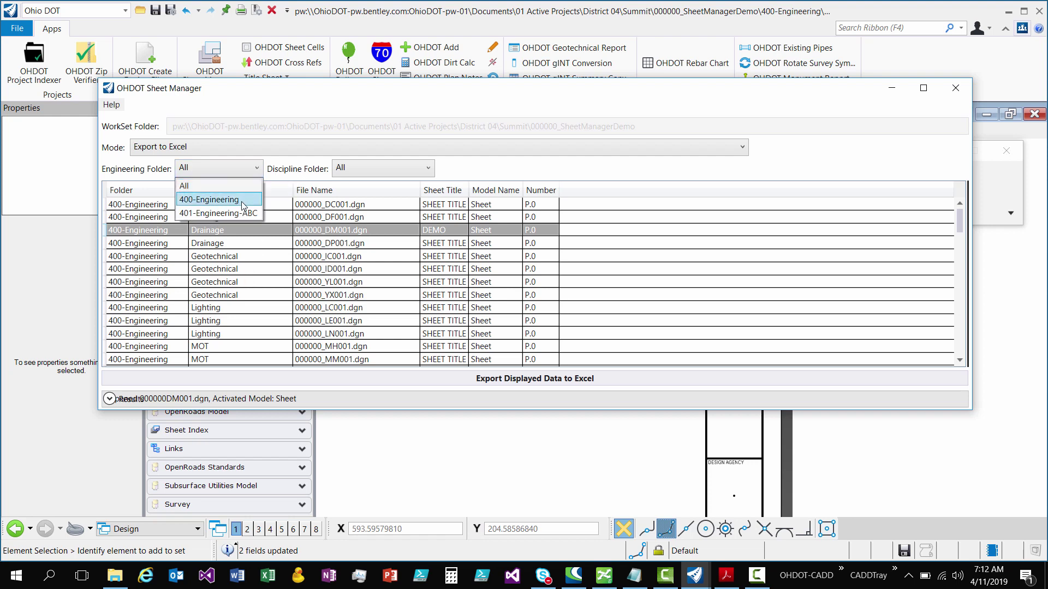
click(240, 201)
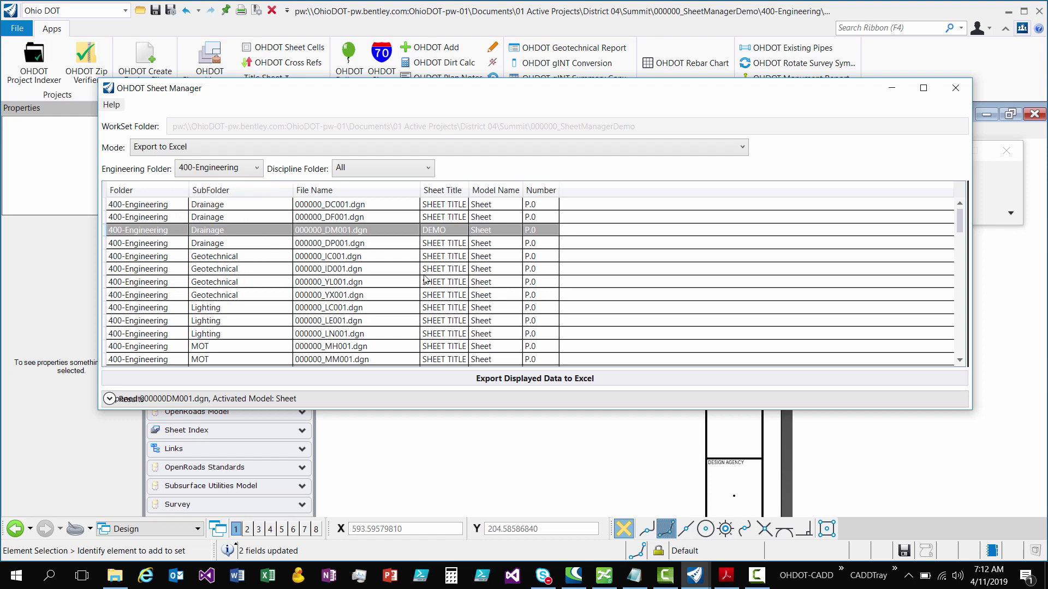
click(410, 169)
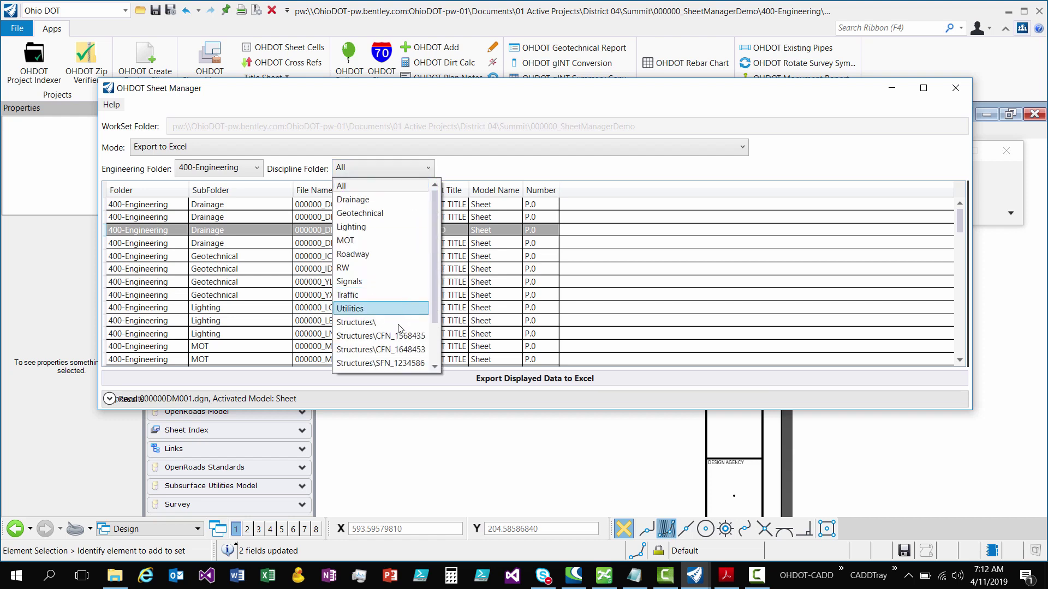
scroll(394, 328, down, 2)
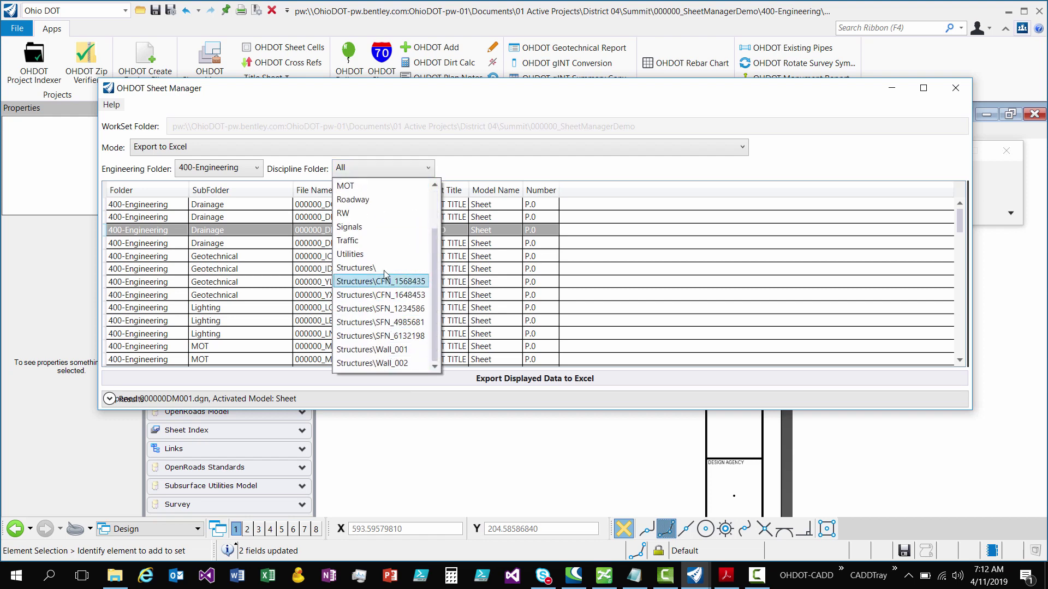
scroll(381, 325, up, 2)
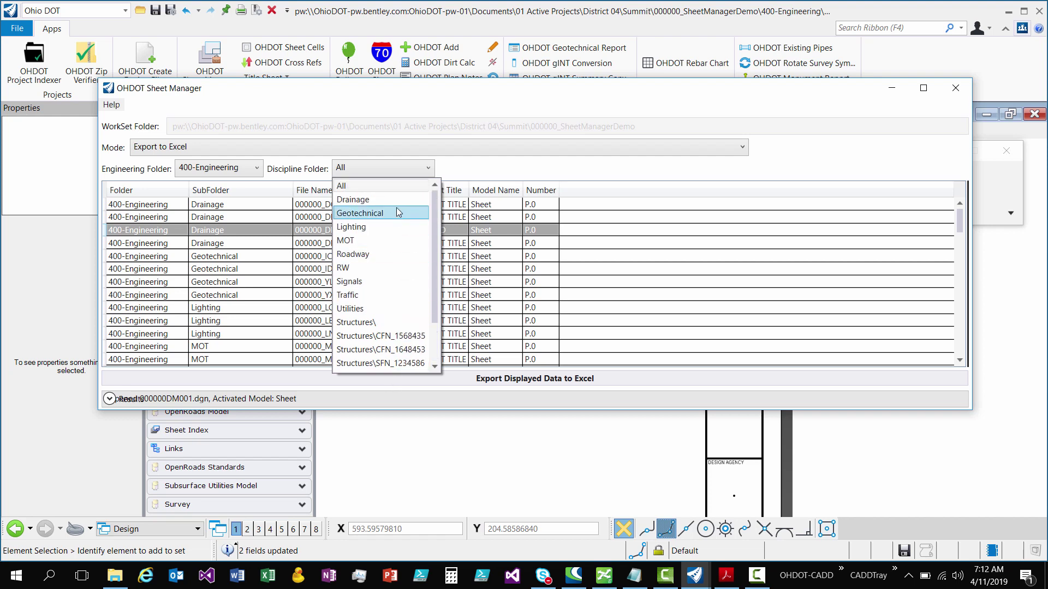
click(376, 187)
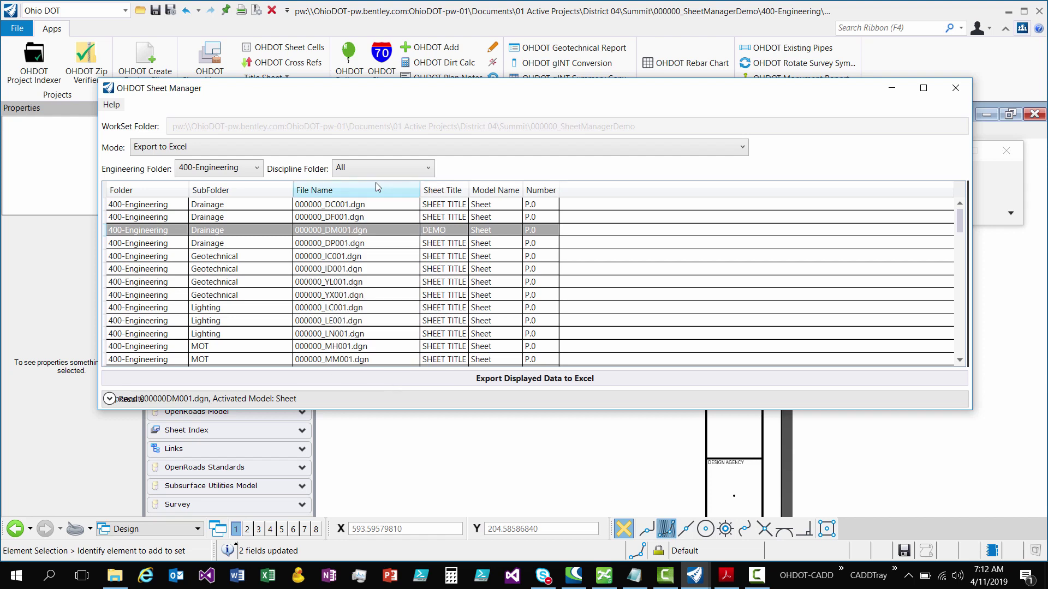
- Export the displayed sheet data to Excel, dismiss the Office sign-in and maximize the workbook
click(404, 383)
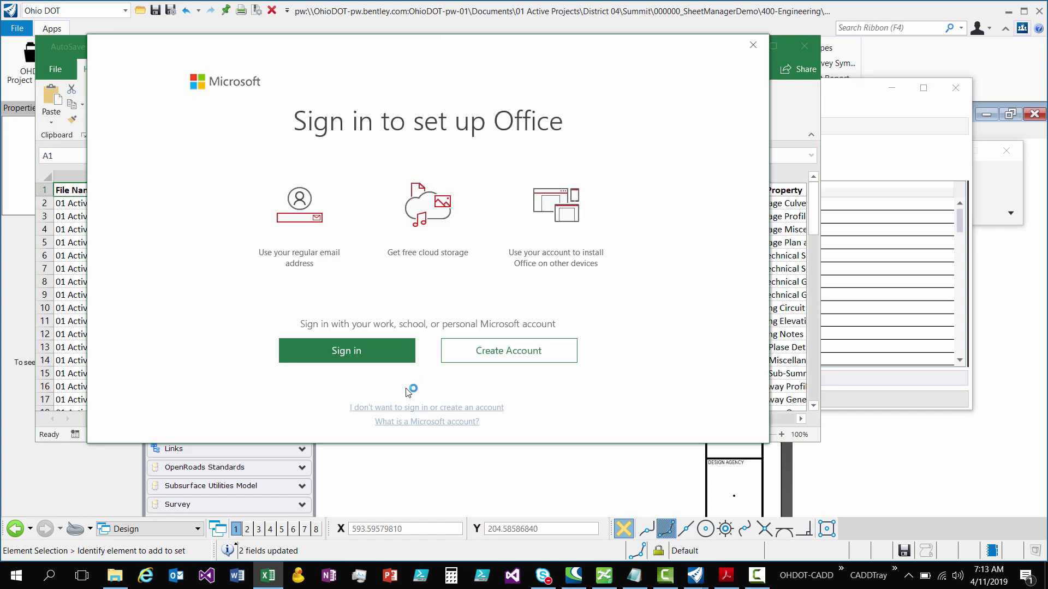
click(753, 47)
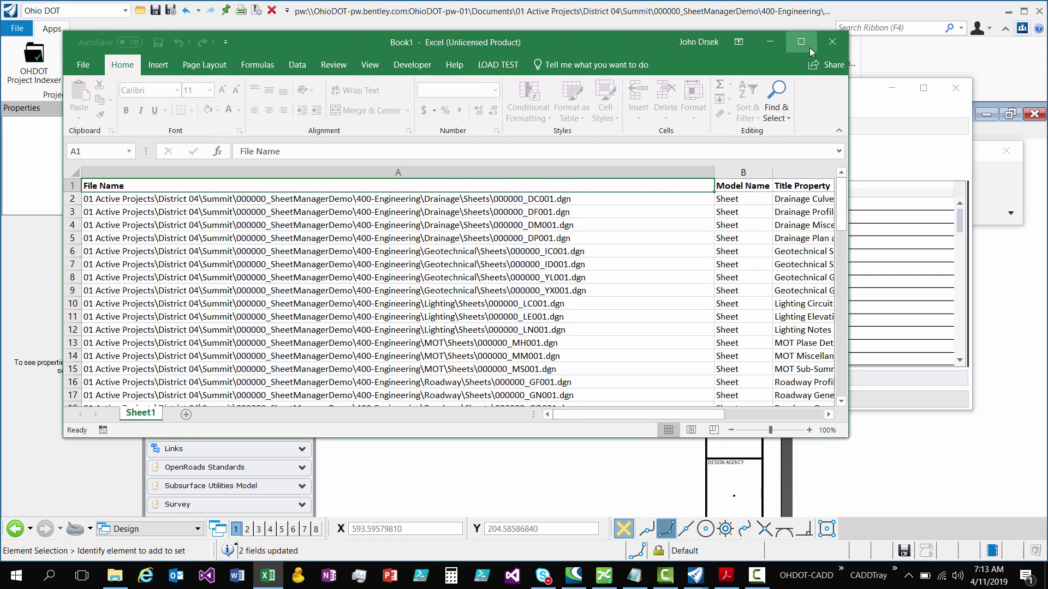
click(810, 47)
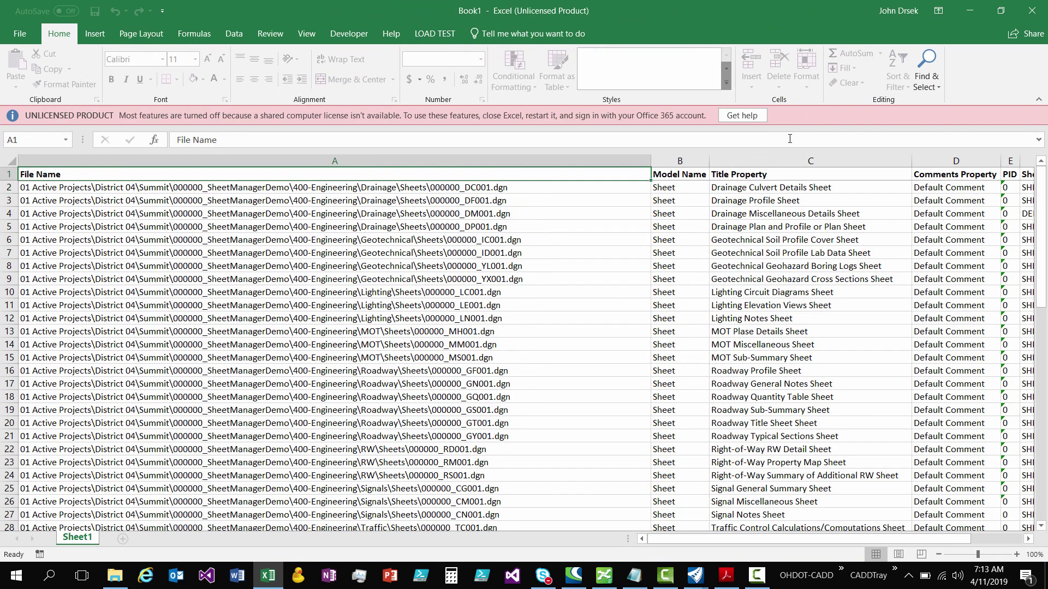
- Examine the file paths in the File Name column of the first exported rows
click(236, 226)
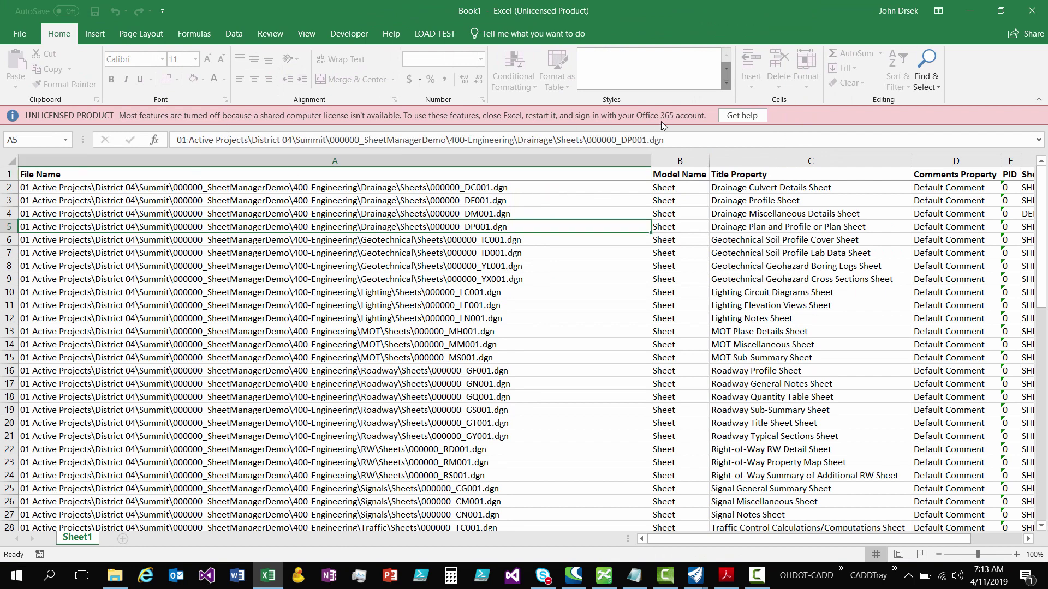
click(331, 239)
click(355, 202)
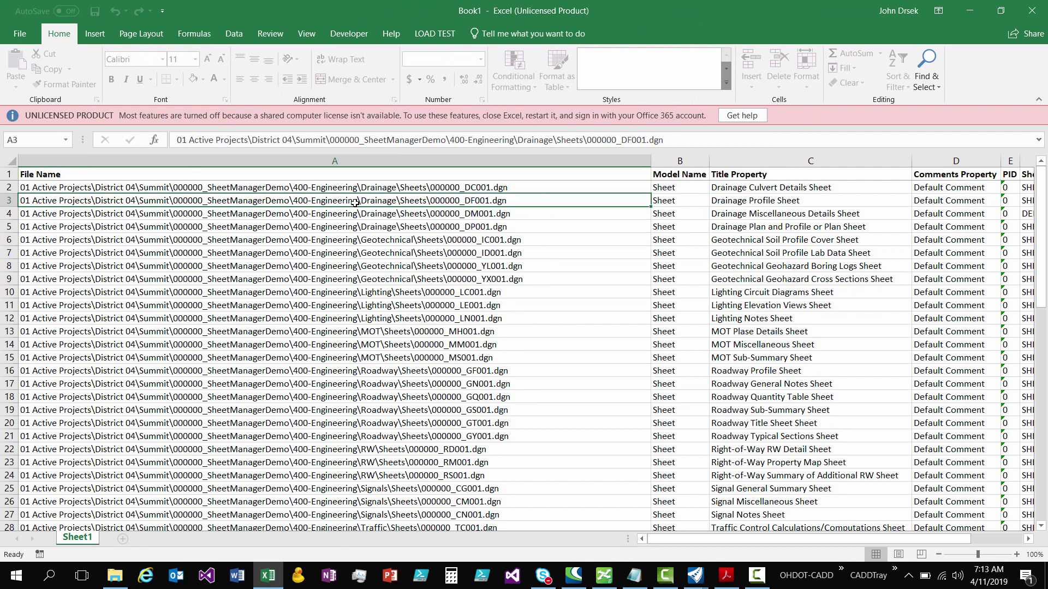
key(Up)
key(Up)
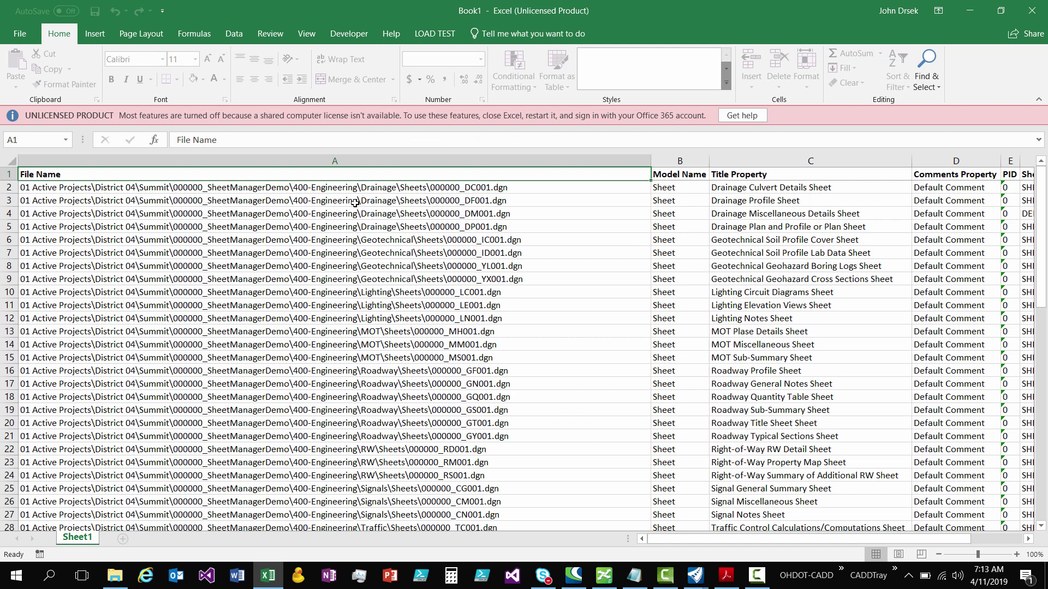
key(Down)
key(Down)
key(Up)
key(Down)
key(Down)
key(Up)
key(Up)
key(Down)
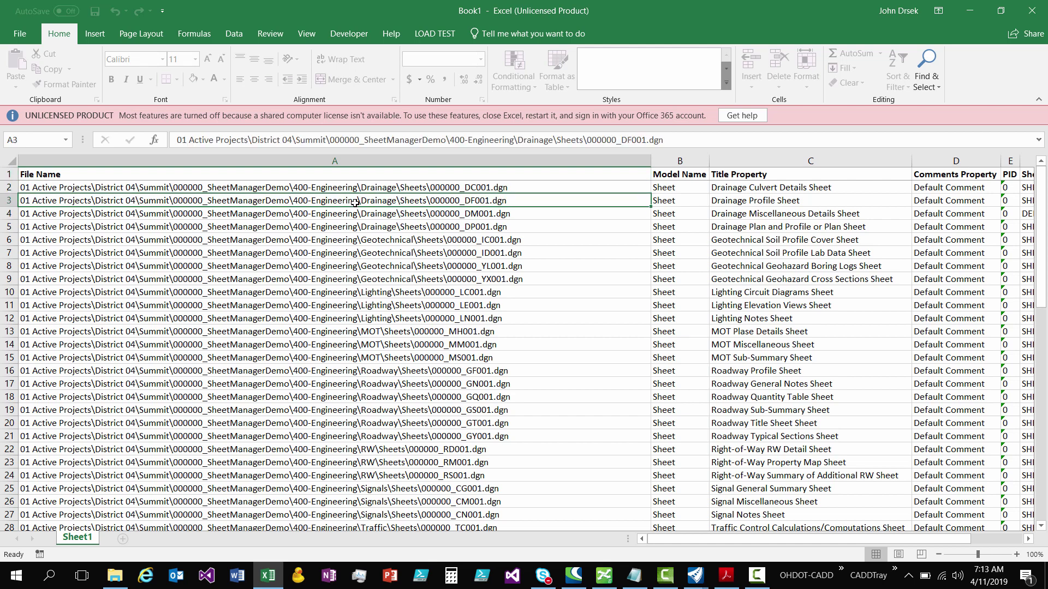
key(Up)
key(Down)
key(Up)
key(Up)
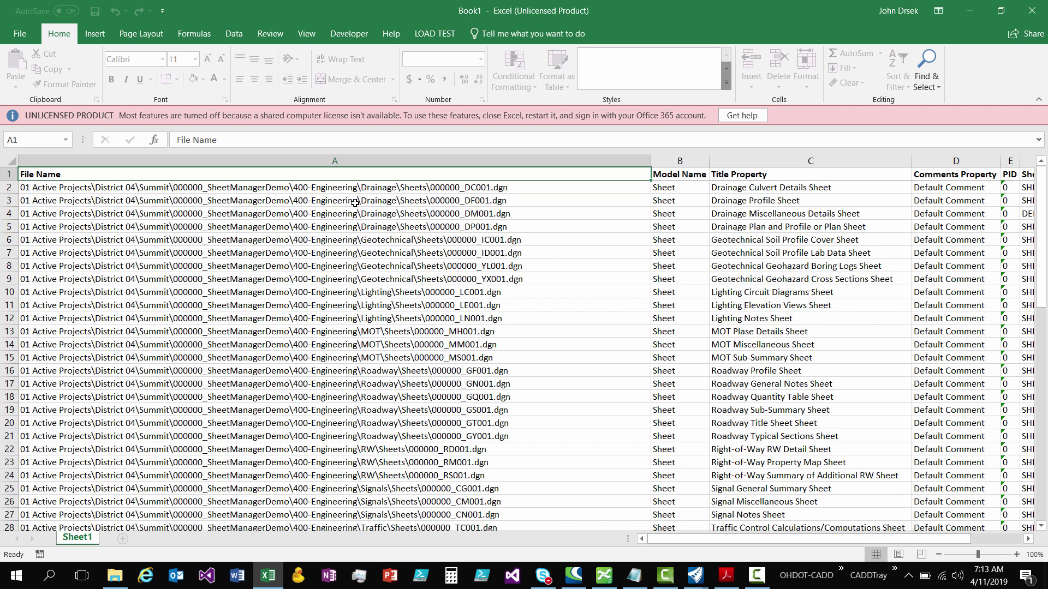
key(Down)
key(Right)
key(Up)
key(Down)
key(Left)
key(Down)
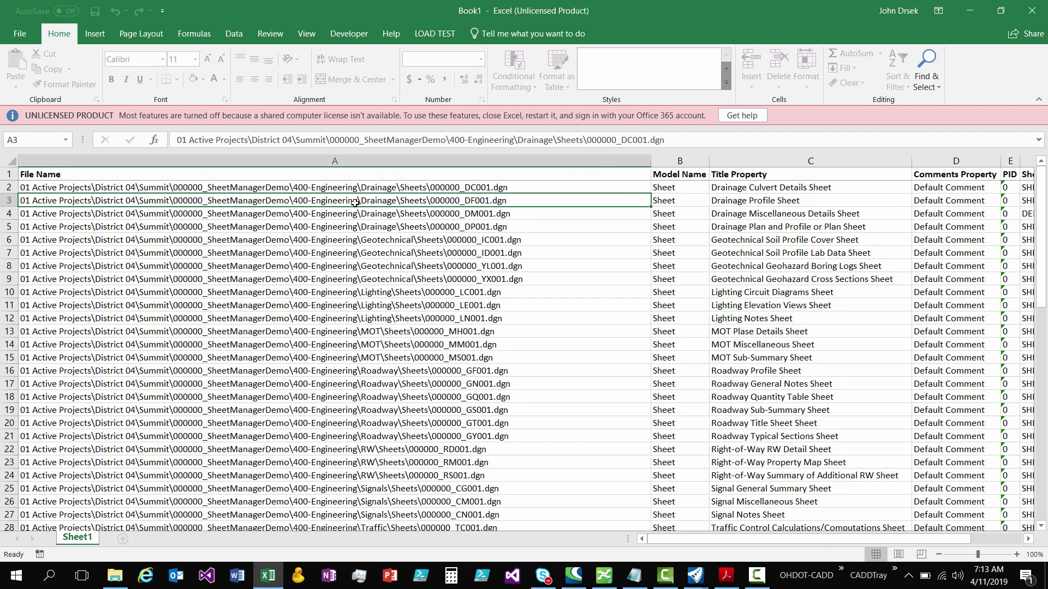
- Examine the Model Name, Title Property and following property columns for the first exported sheet in row 2
key(Up)
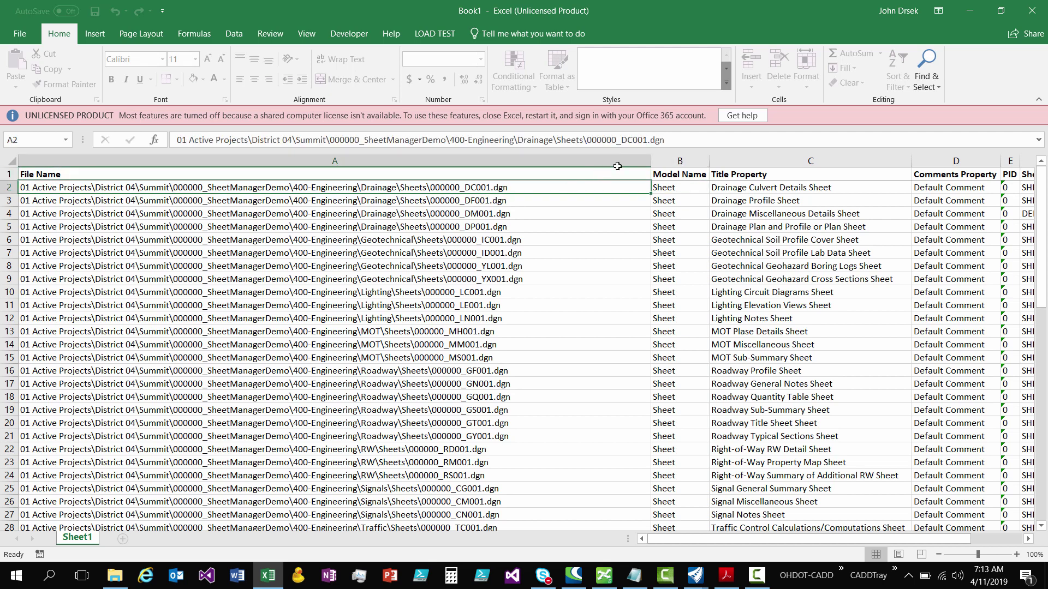
drag(672, 160, 578, 157)
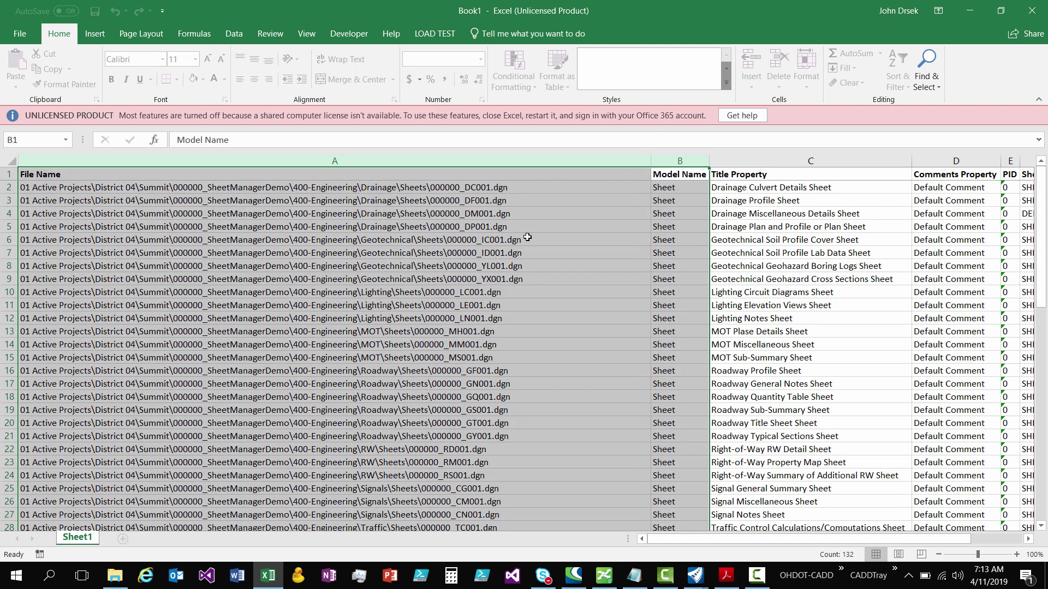
click(683, 188)
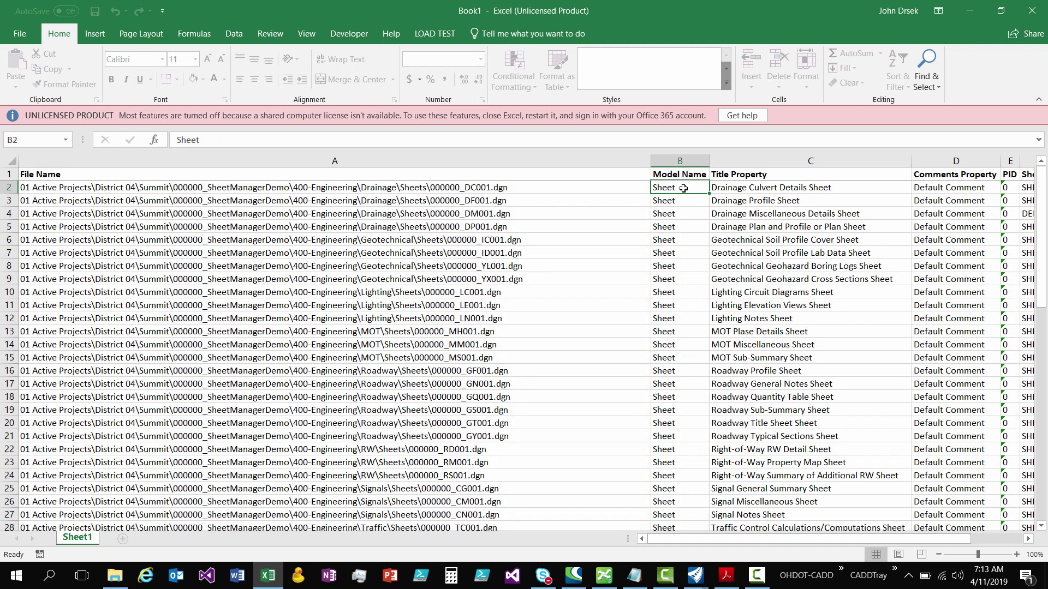
key(Right)
key(Right)
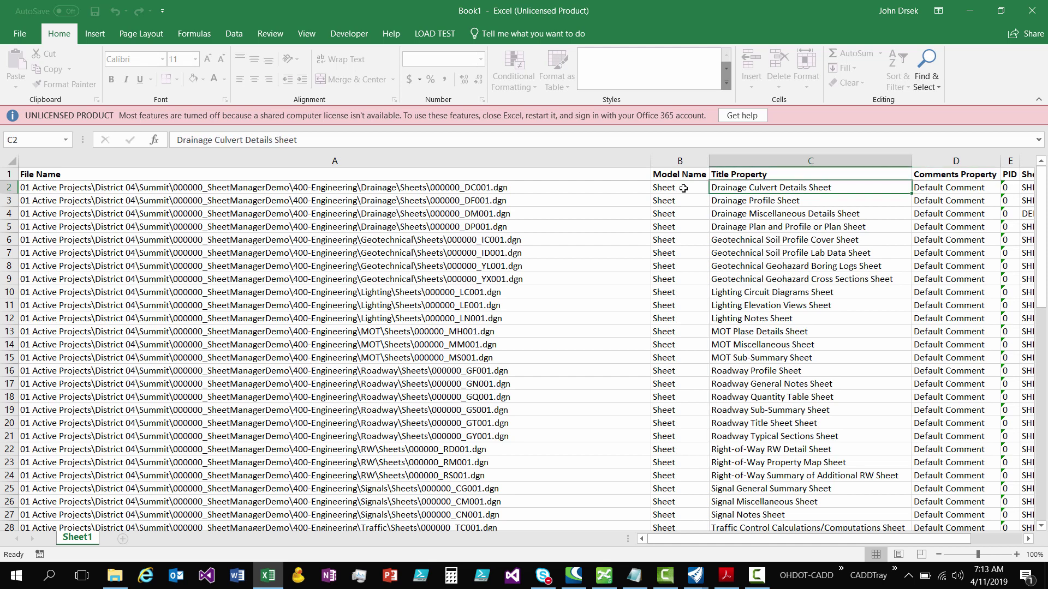
key(Left)
key(Right)
key(Right)
key(Right)
key(Right)
key(Right)
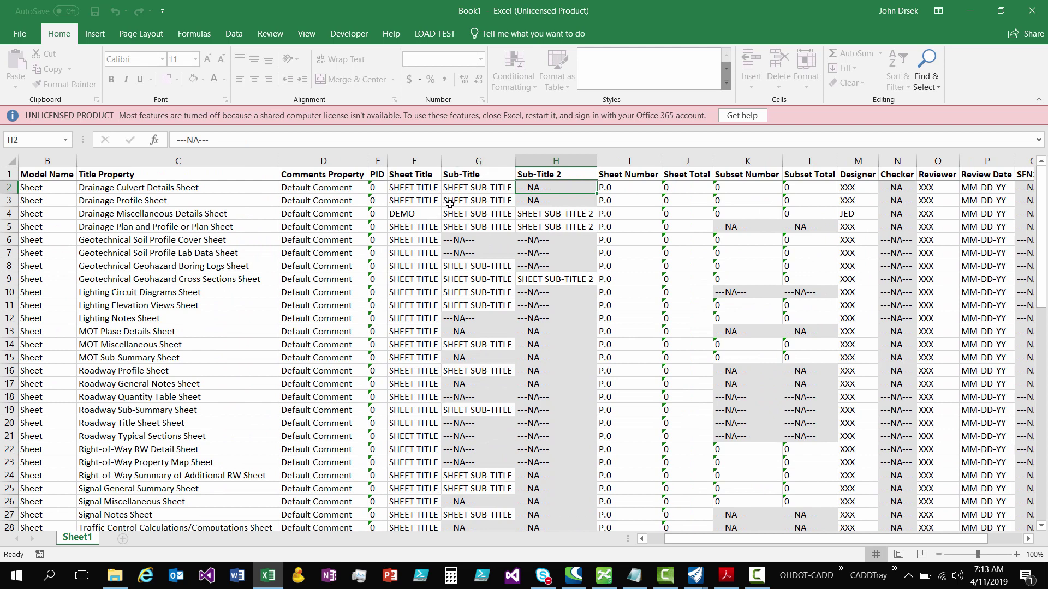
- Review the exported property column headings from PID across to the scale and CRS columns, returning to the PID heading
key(Left)
key(Up)
key(Left)
key(Left)
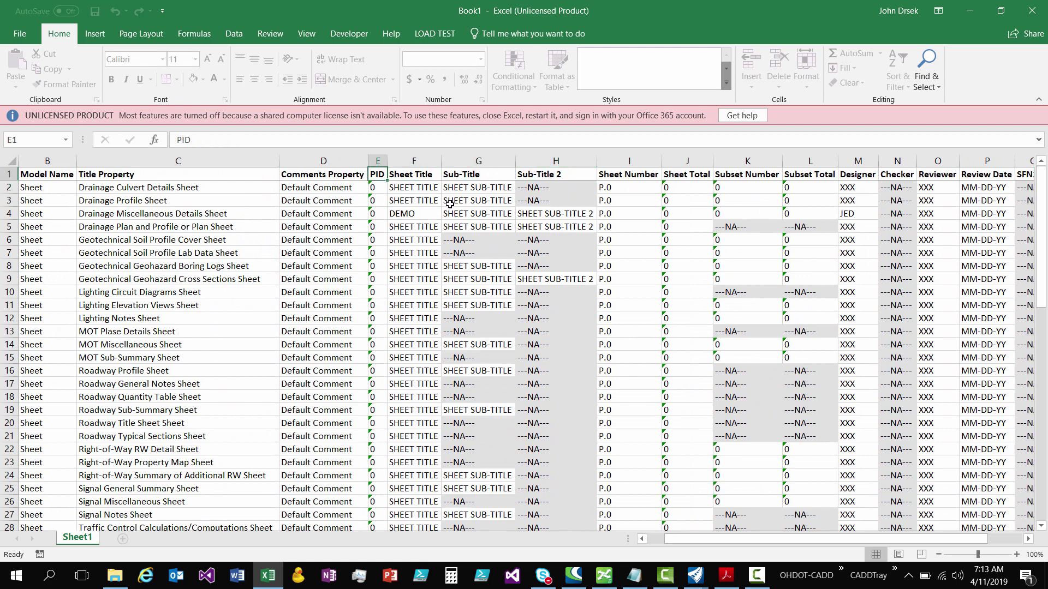
key(Down)
key(Up)
key(Right)
key(Right)
key(Right)
key(Right)
key(Right)
key(Right)
key(Right)
key(Right)
key(Right)
key(Right)
key(Right)
key(Right)
key(Right)
key(Right)
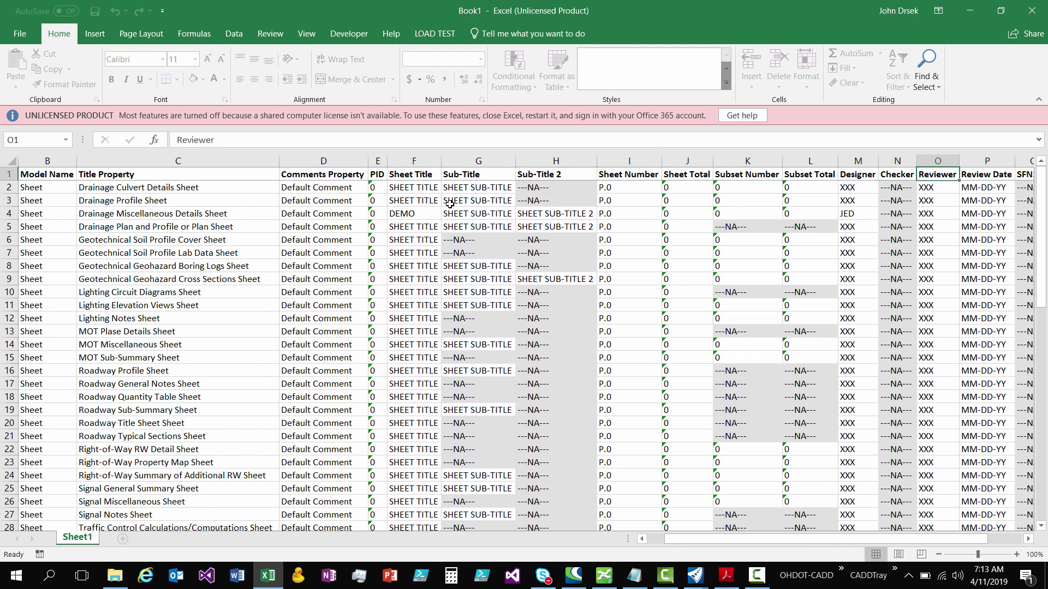
key(Right)
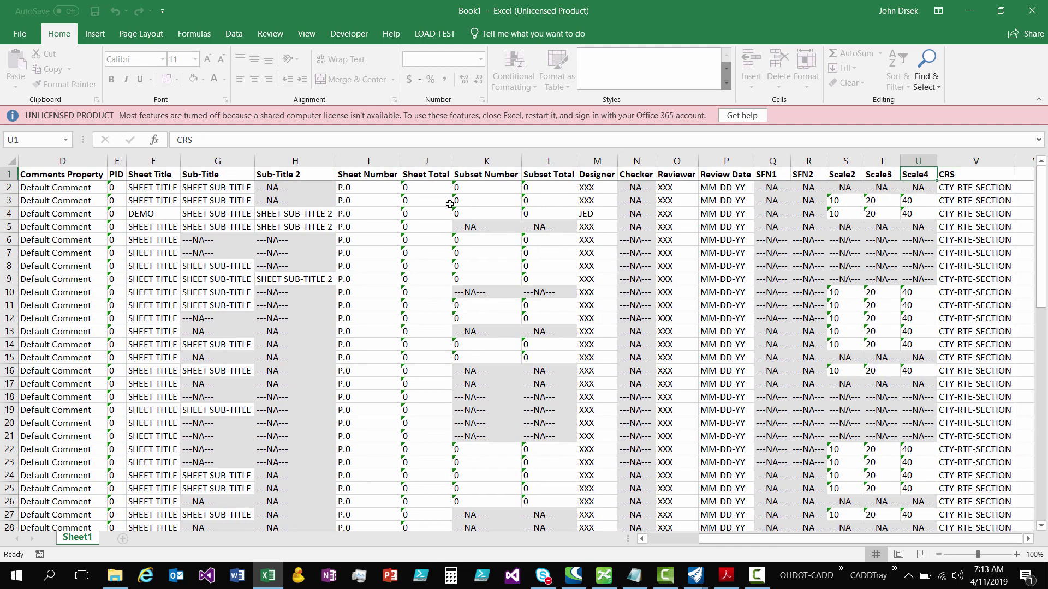
key(Left)
key(Left)
key(Left)
key(Left)
key(Left)
key(Left)
key(Left)
key(Left)
key(Left)
key(Left)
key(Left)
key(Left)
key(Left)
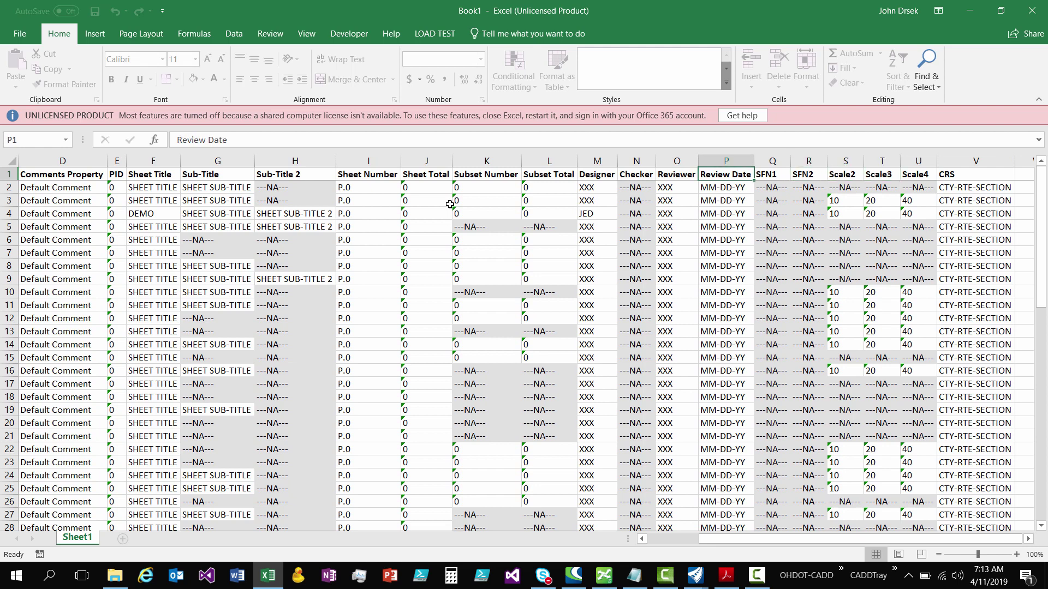
key(Left)
key(Left)
key(Left)
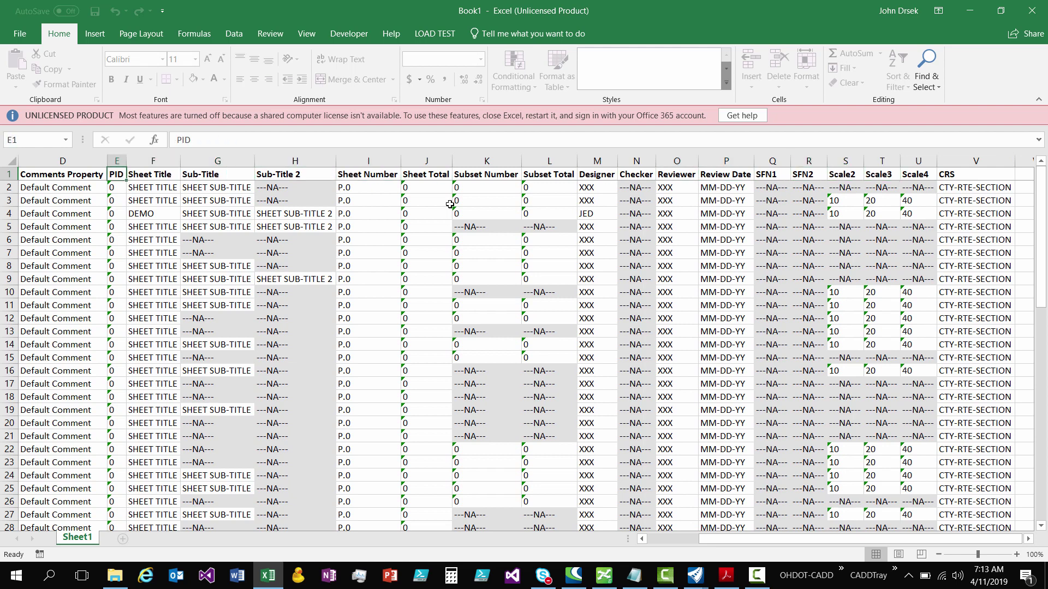
- Inspect the first sheet's values in row 2 from PID through Reviewer, including the shaded ---NA--- cells
key(Down)
key(Right)
key(Right)
key(Right)
key(Right)
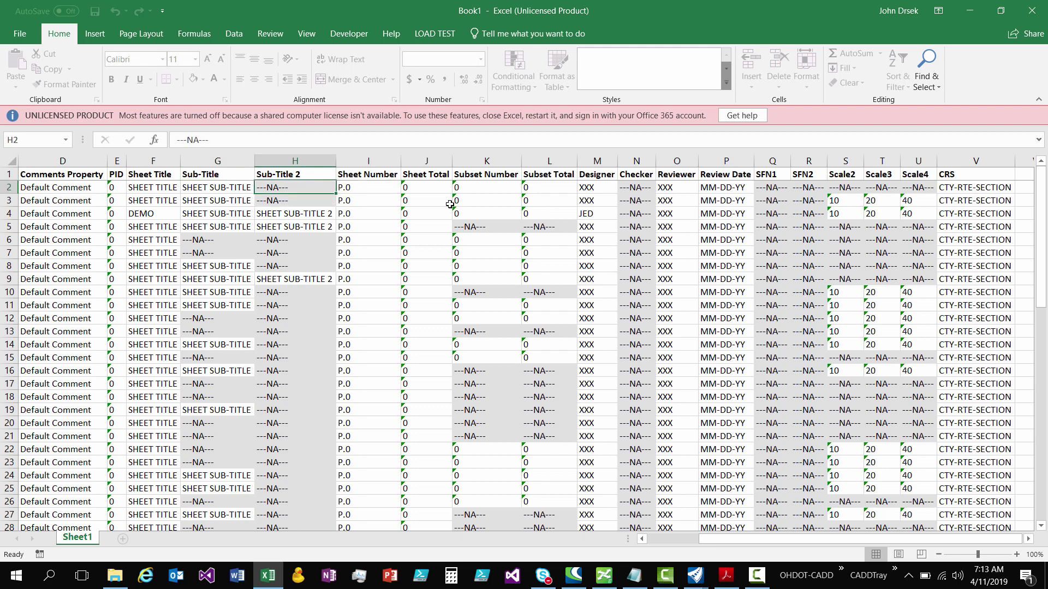
key(Left)
key(Right)
key(Right)
key(Right)
key(Right)
key(Right)
key(Right)
key(Right)
key(Right)
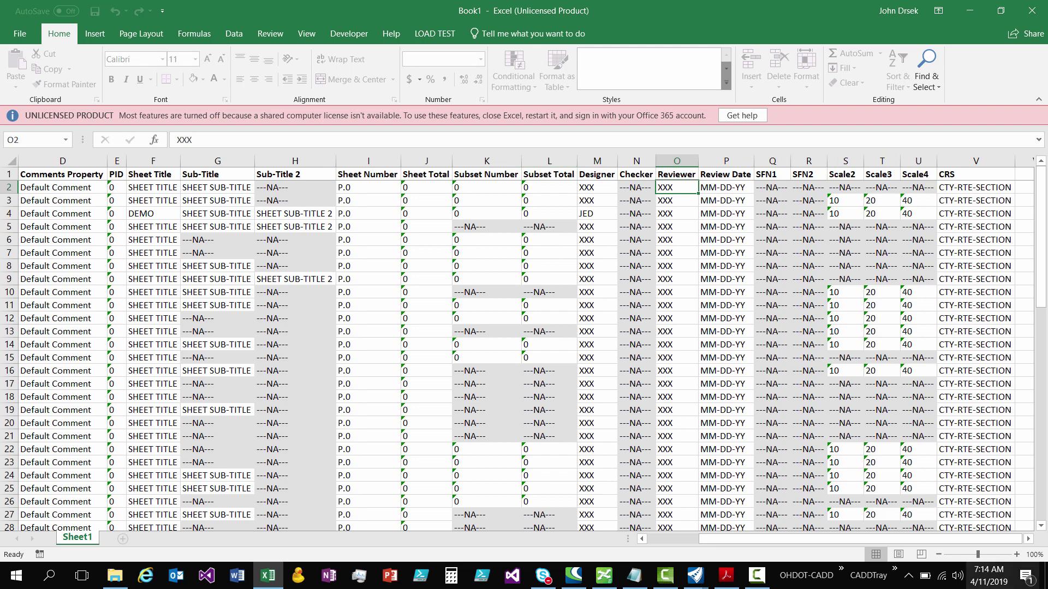
- Compare editable and shaded ---NA--- cells across the CRS, Designer and Sub-Title 2 columns in the upper rows
click(953, 205)
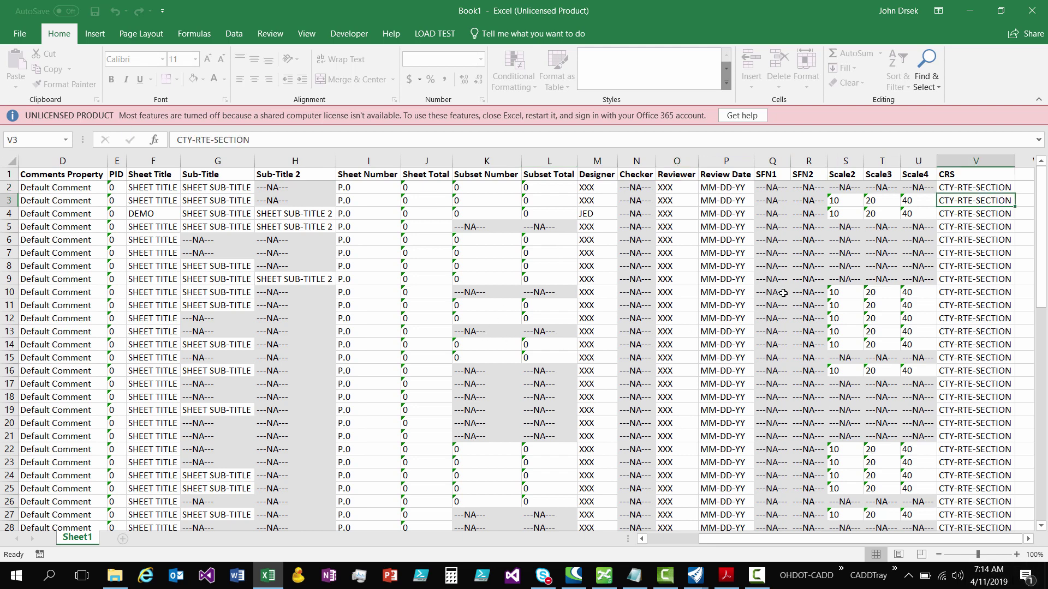
click(602, 317)
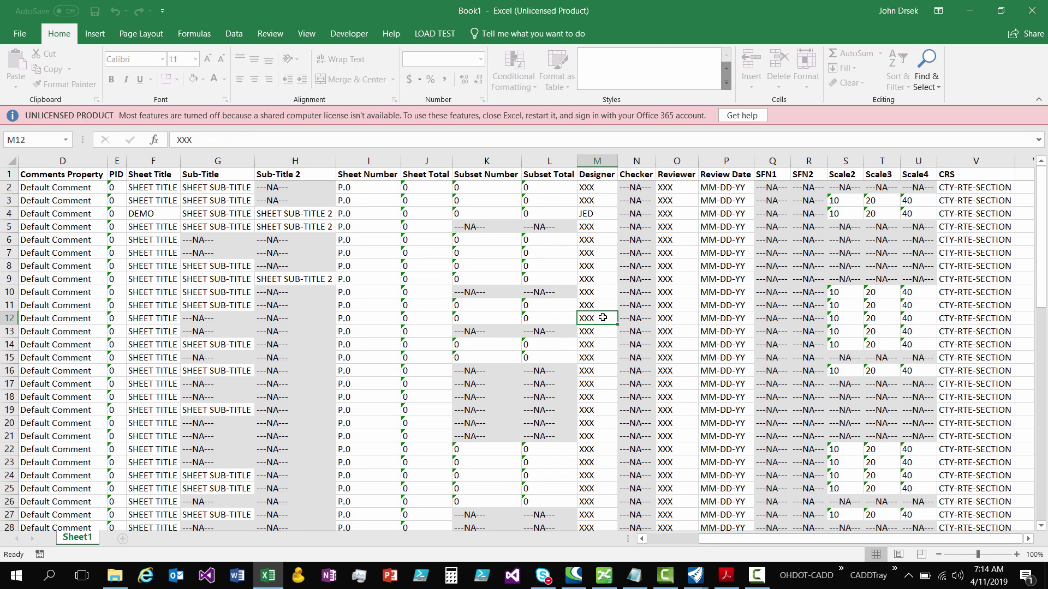
key(Left)
key(Up)
key(Up)
key(Up)
key(Left)
key(Up)
key(Left)
key(Left)
key(Left)
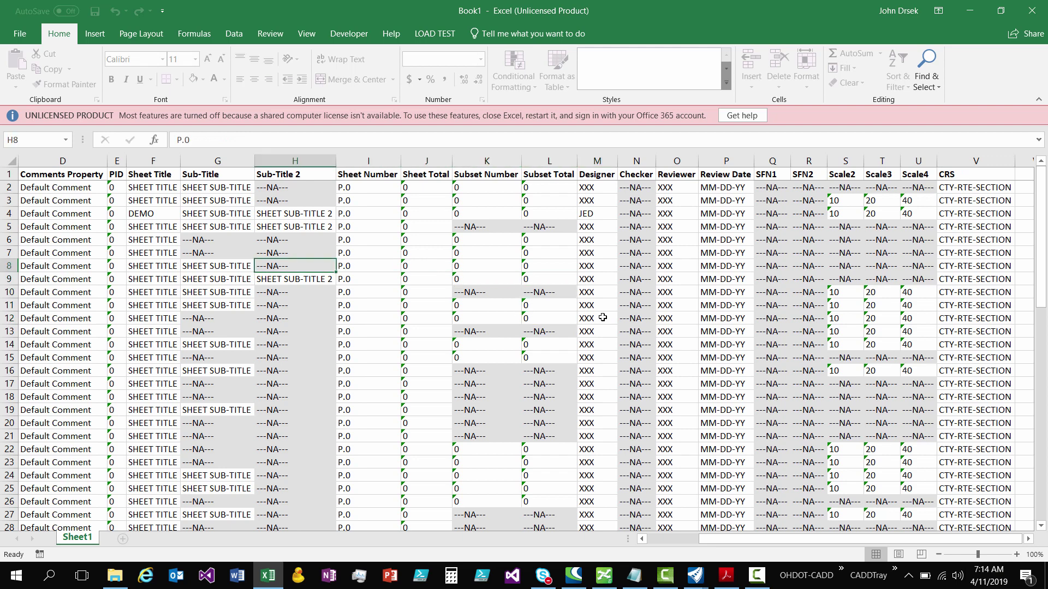
key(Up)
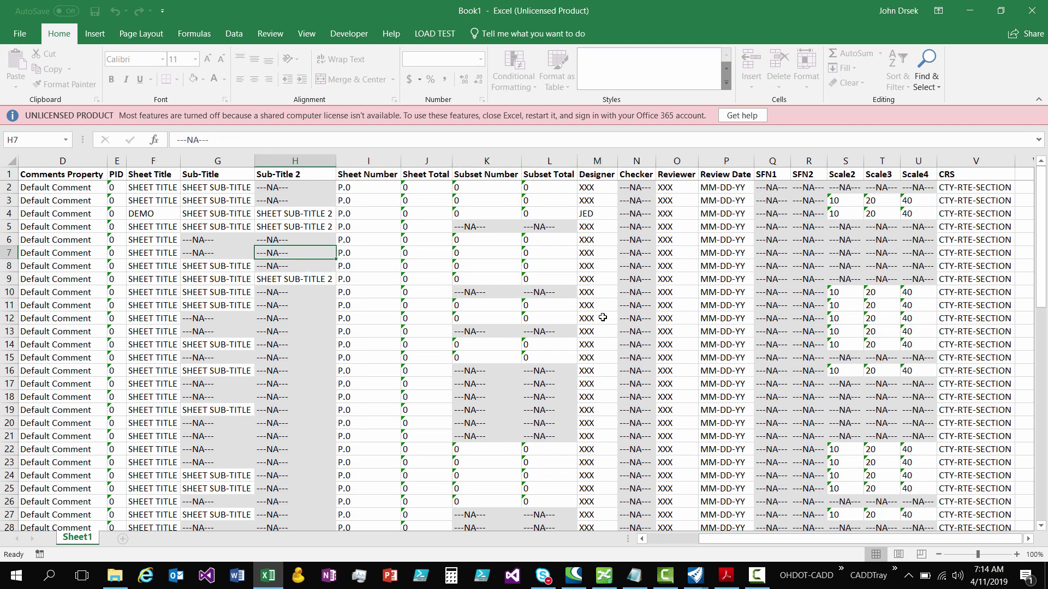
- Check the save options on the workbook's file information page and return to the worksheet
click(19, 42)
click(20, 37)
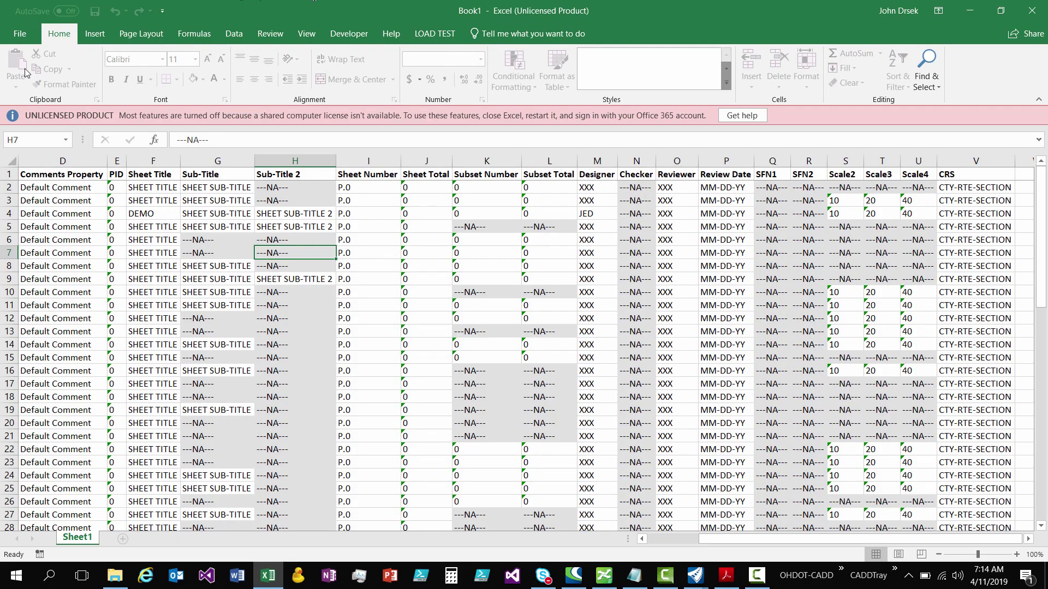
click(27, 36)
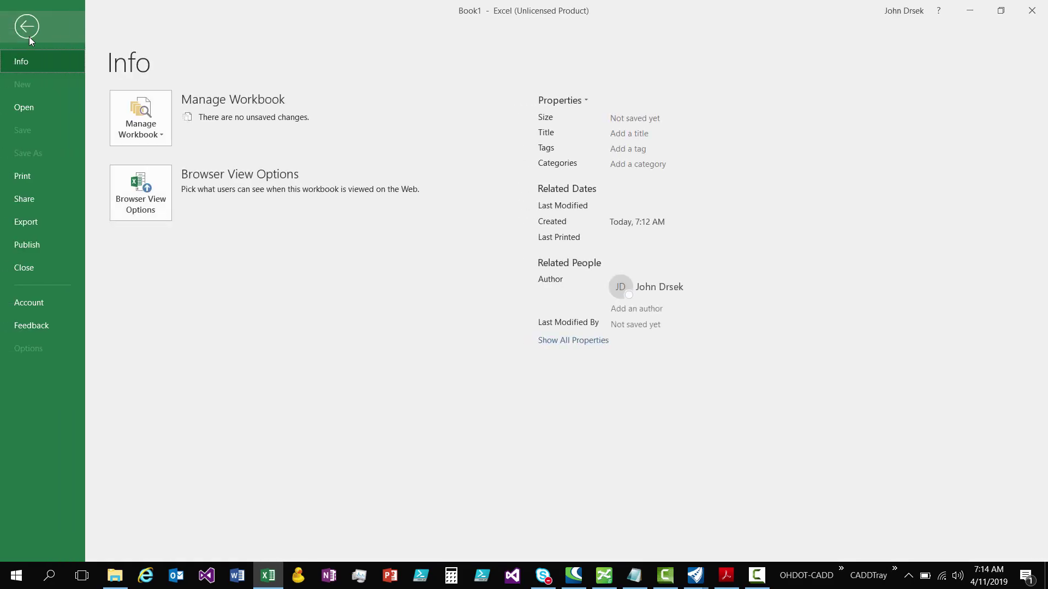
click(29, 36)
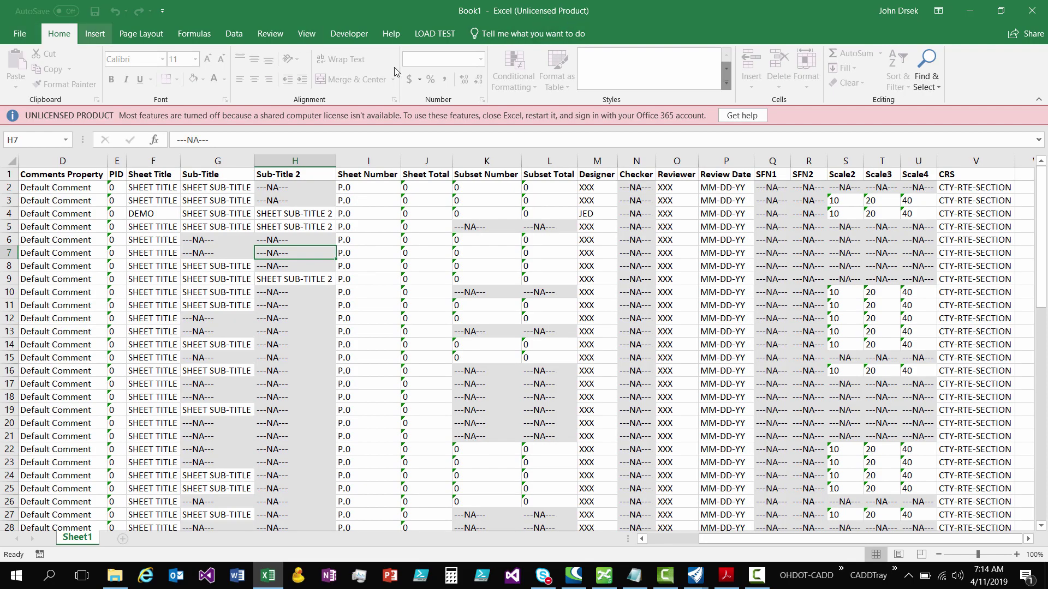
click(760, 575)
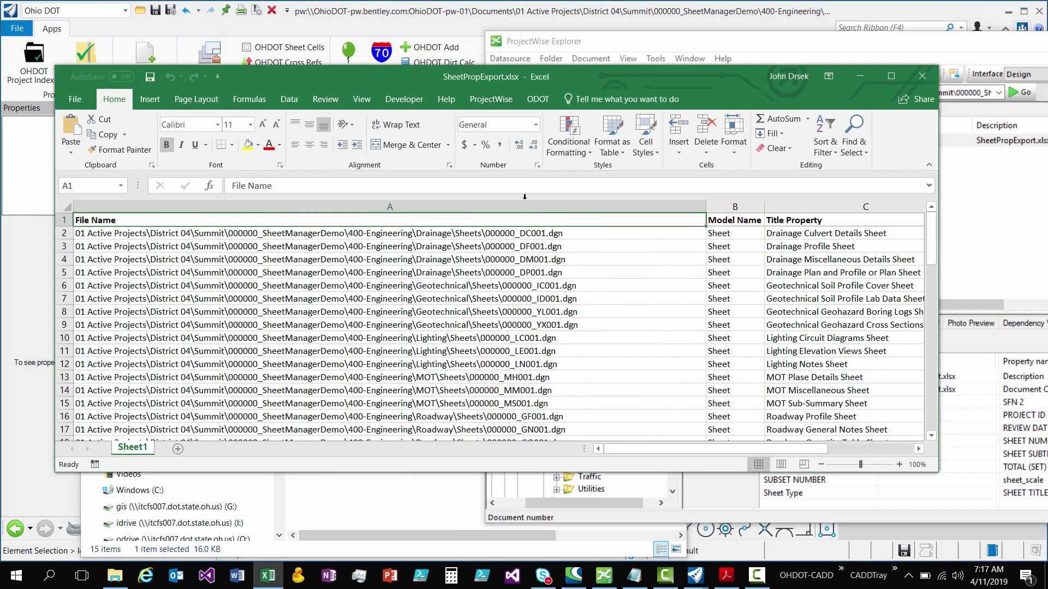
- Move the SheetPropExport.xlsx window aside to view its copies in ProjectWise and the Desktop folder, and move it back
drag(506, 81, 502, 188)
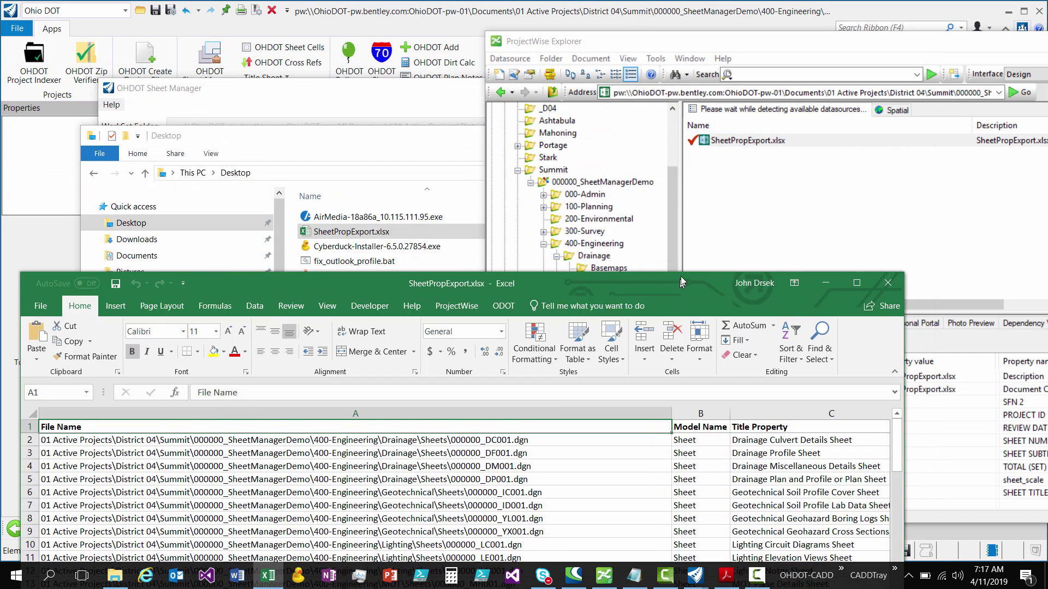
drag(680, 277, 748, 74)
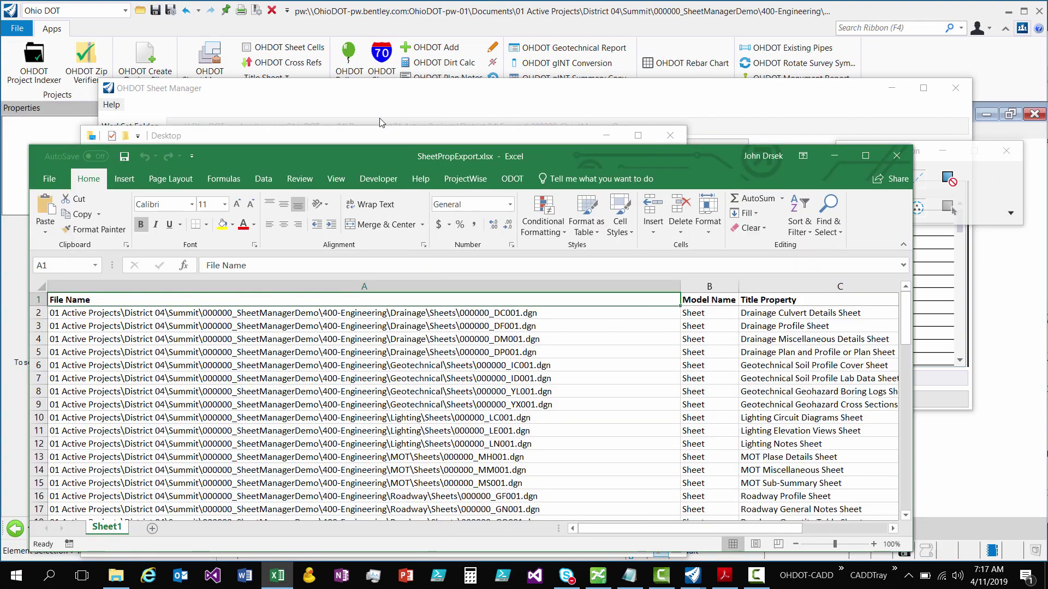
drag(454, 163, 477, 80)
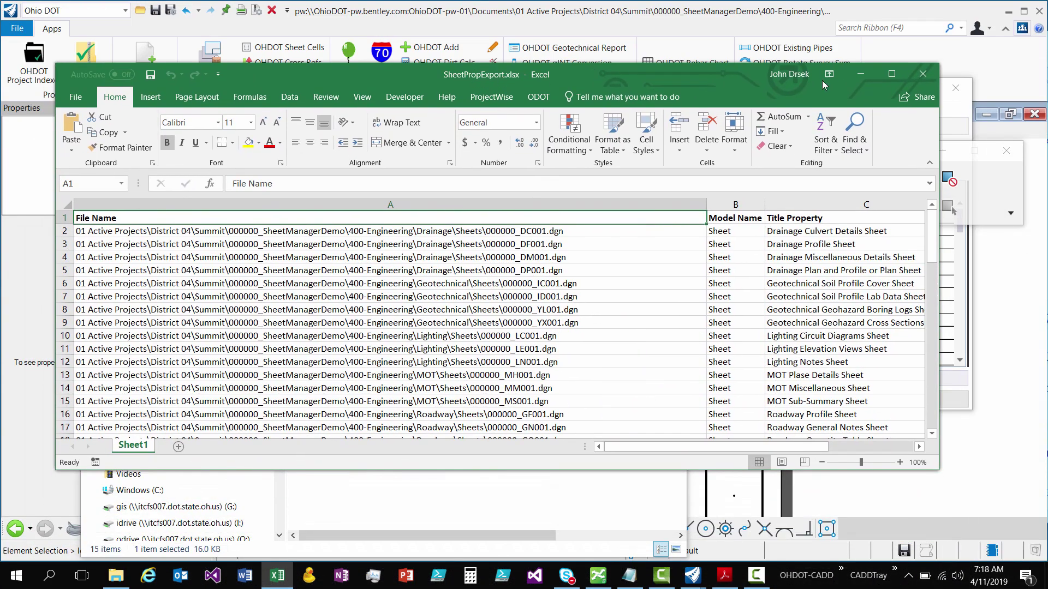
- Minimize the SheetPropExport.xlsx workbook and the Desktop folder window, and bring the OHDOT Sheet Manager into view
click(859, 76)
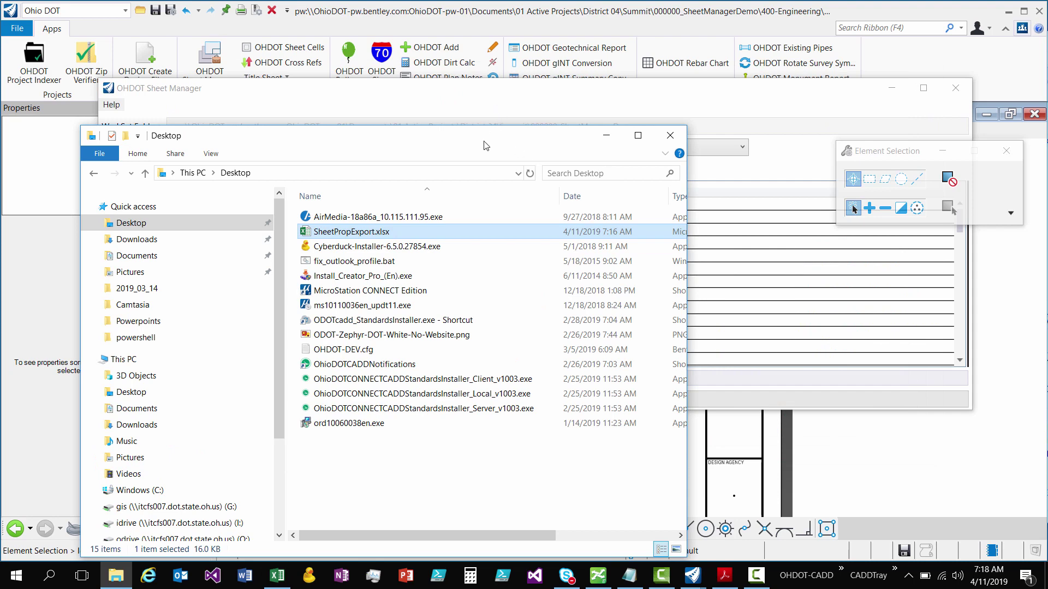
click(606, 135)
drag(580, 91, 607, 81)
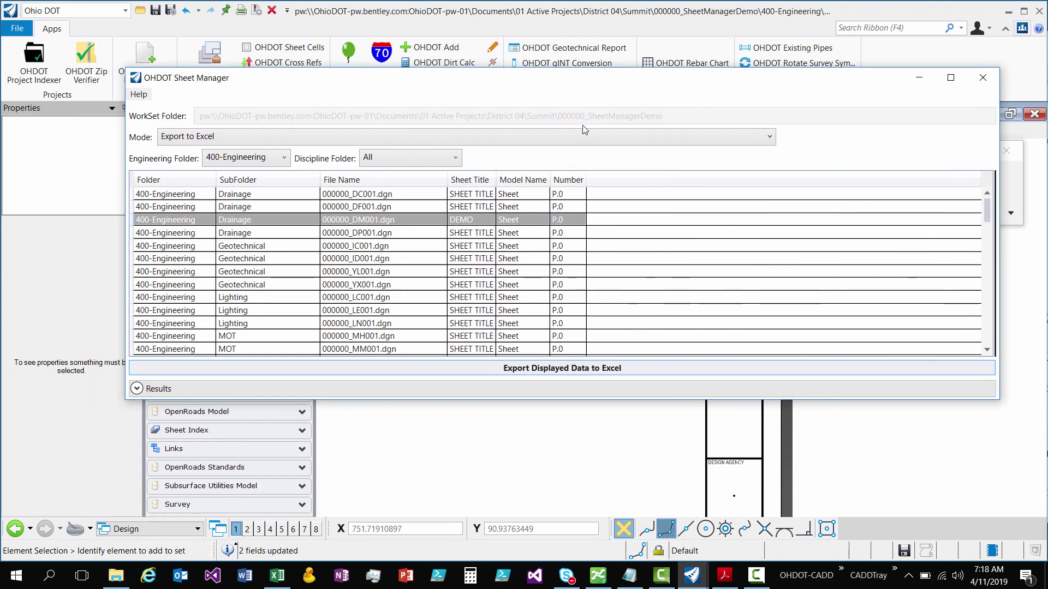
- Set the Sheet Manager's mode to Import from Excel
click(585, 138)
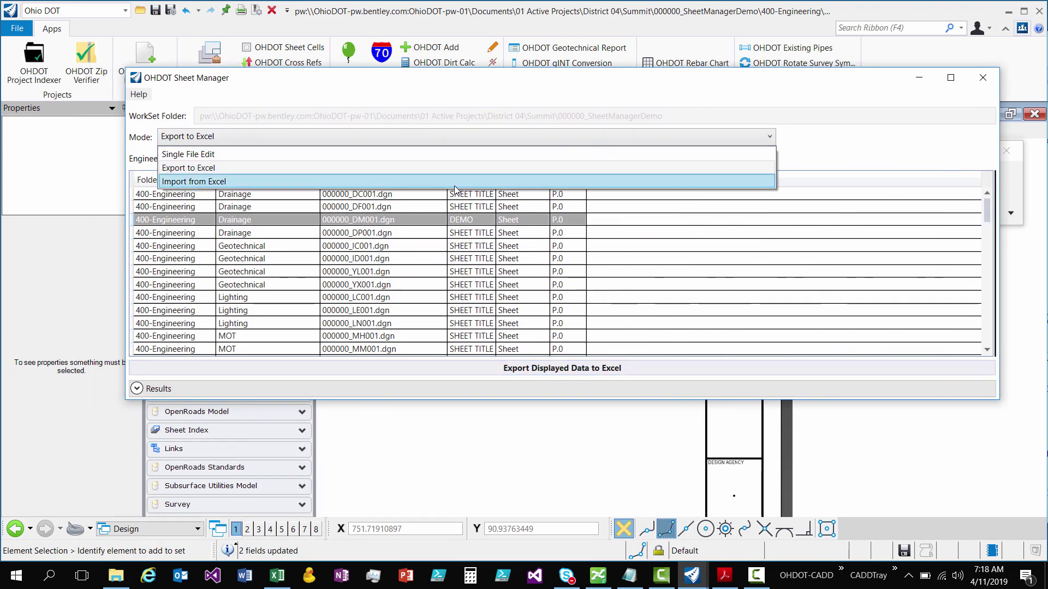
click(454, 179)
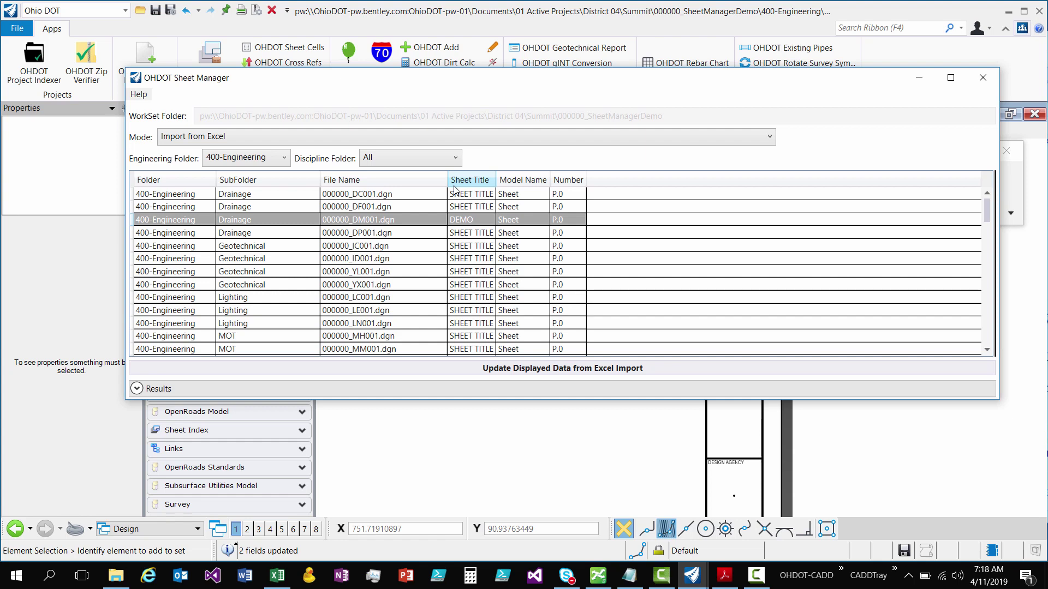
click(503, 136)
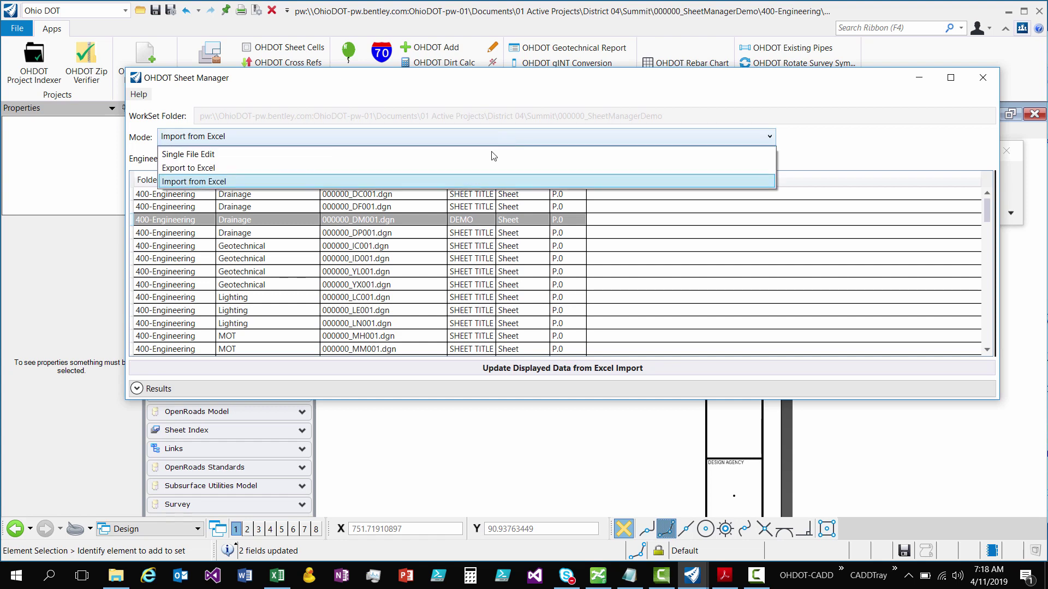
click(342, 180)
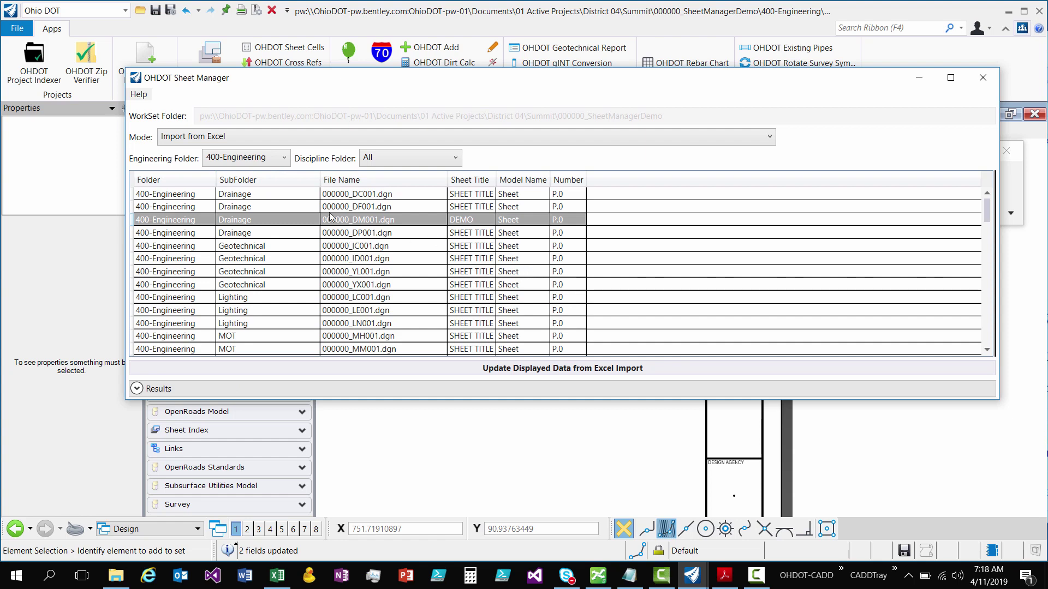
- Filter the import list to the 400-Engineering folder and the Drainage discipline folder
click(270, 158)
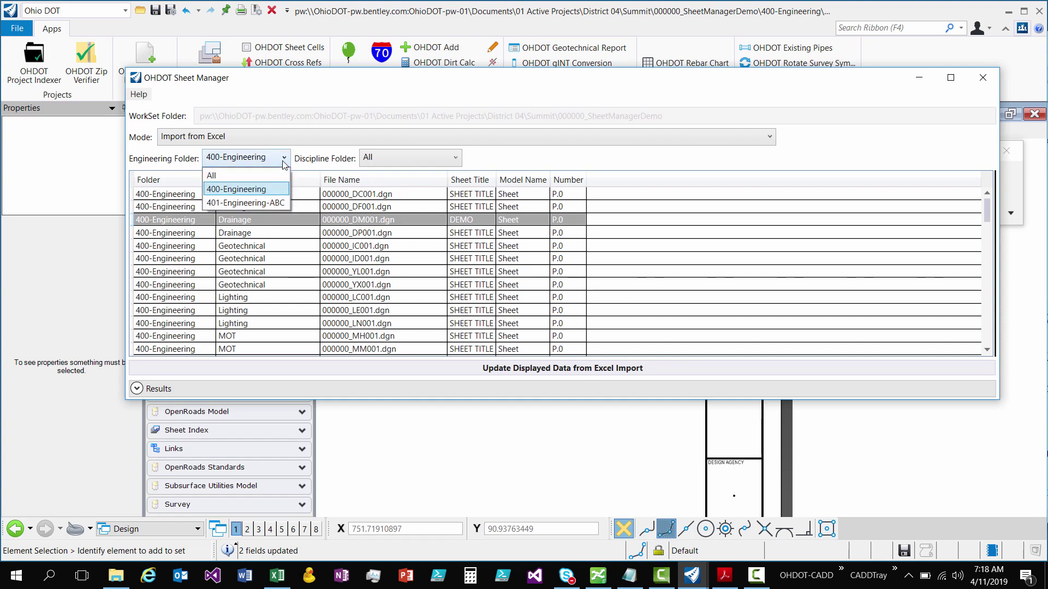
click(271, 194)
click(388, 160)
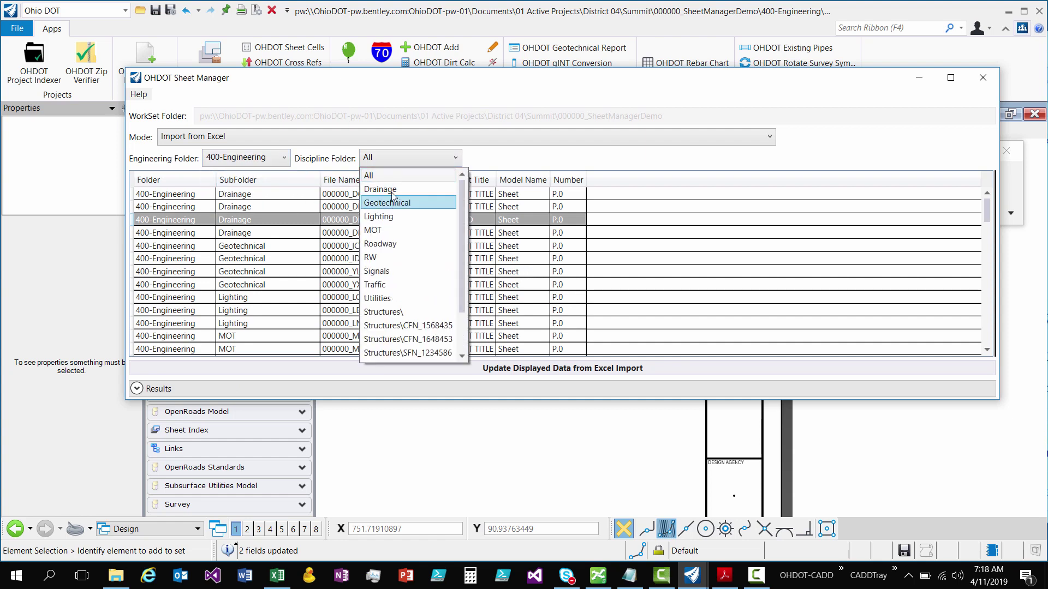
click(393, 194)
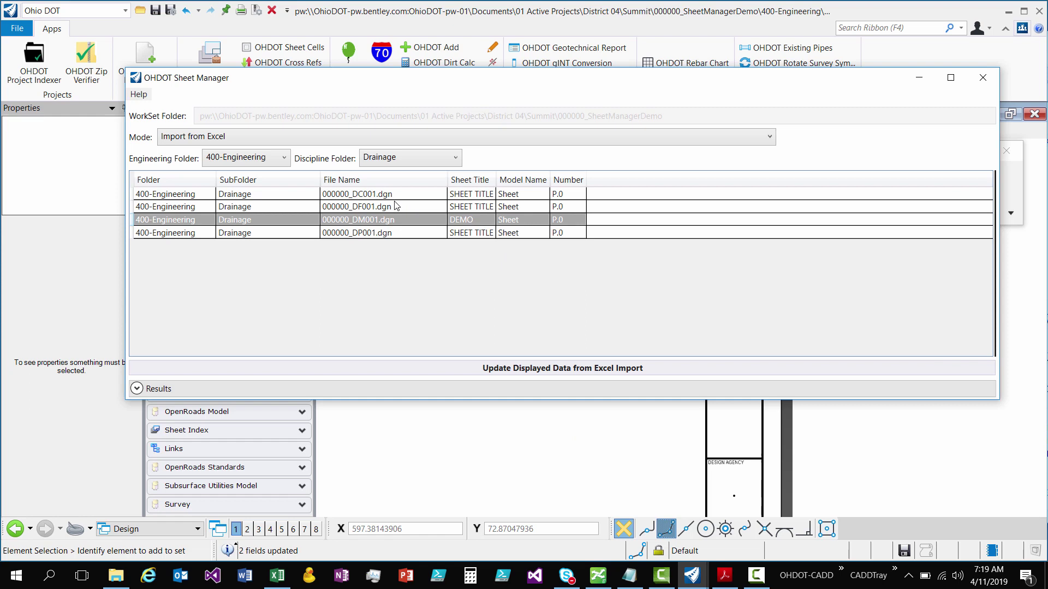
click(551, 372)
- Widen the import list to all discipline folders within the 400-Engineering folder
click(266, 160)
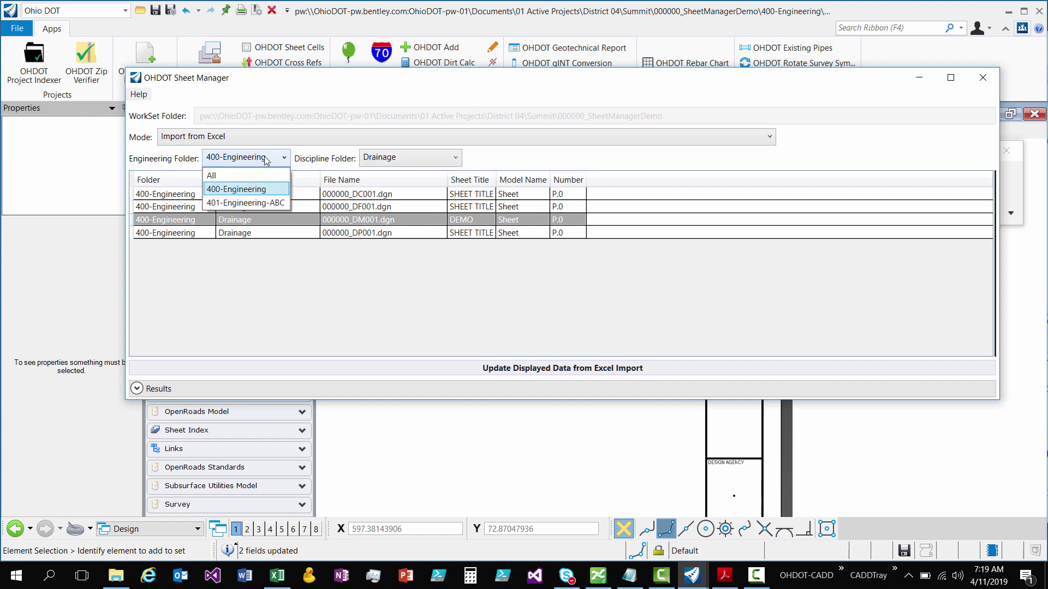
click(376, 162)
click(377, 164)
scroll(382, 205, up, 1)
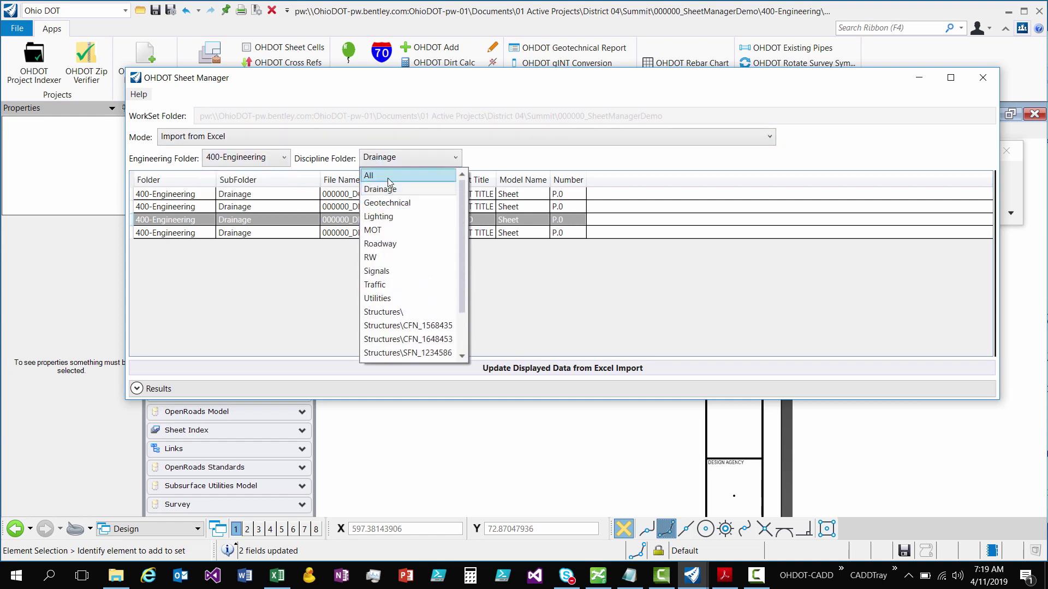
click(382, 175)
- Update the displayed sheet data from the Excel workbook stored in the 400-Engineering Roadway EngData folder
click(507, 369)
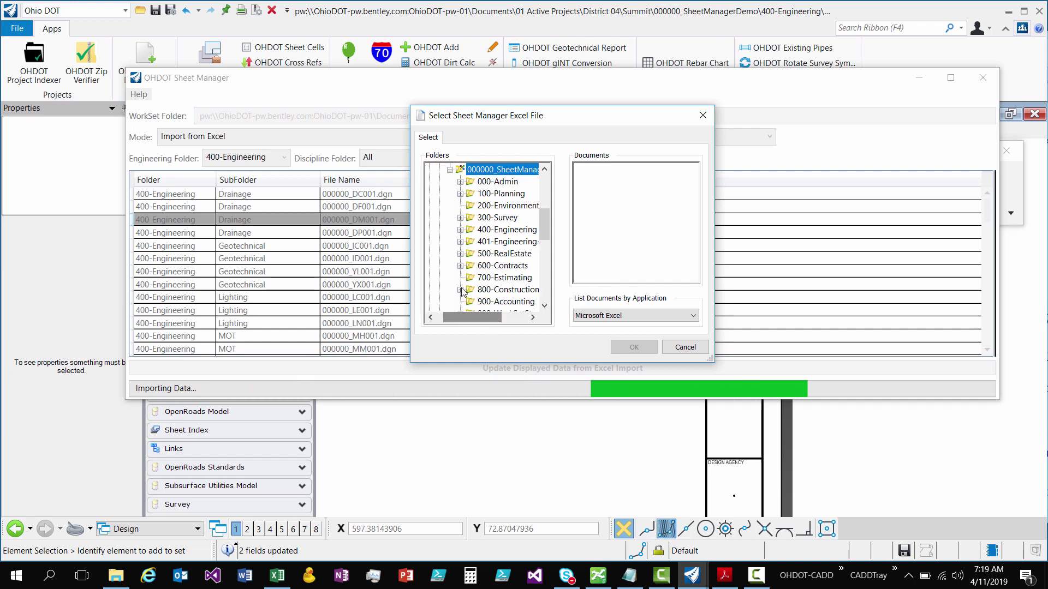
click(460, 230)
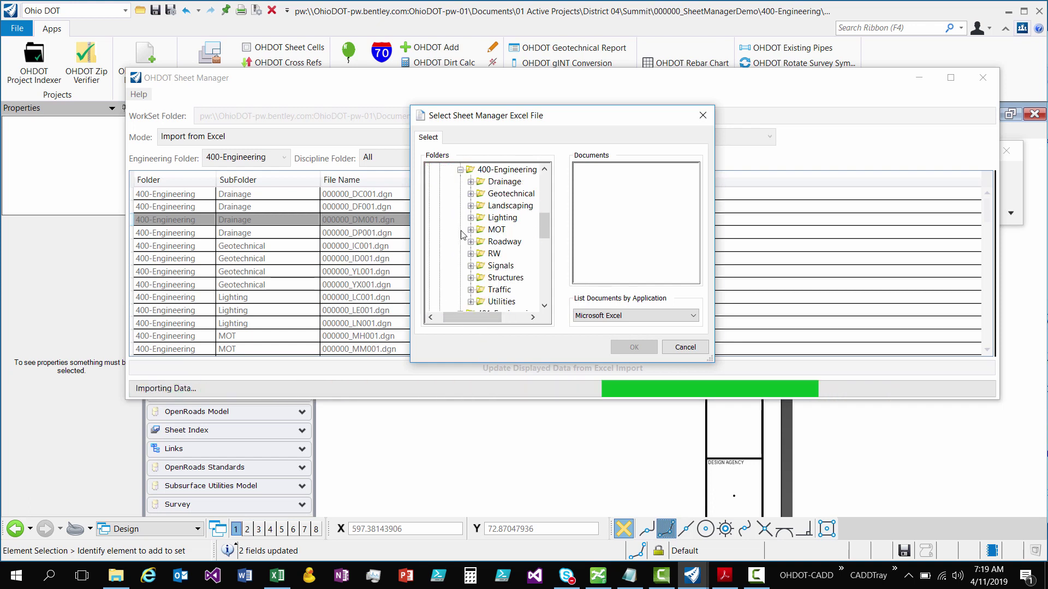
click(470, 242)
click(513, 266)
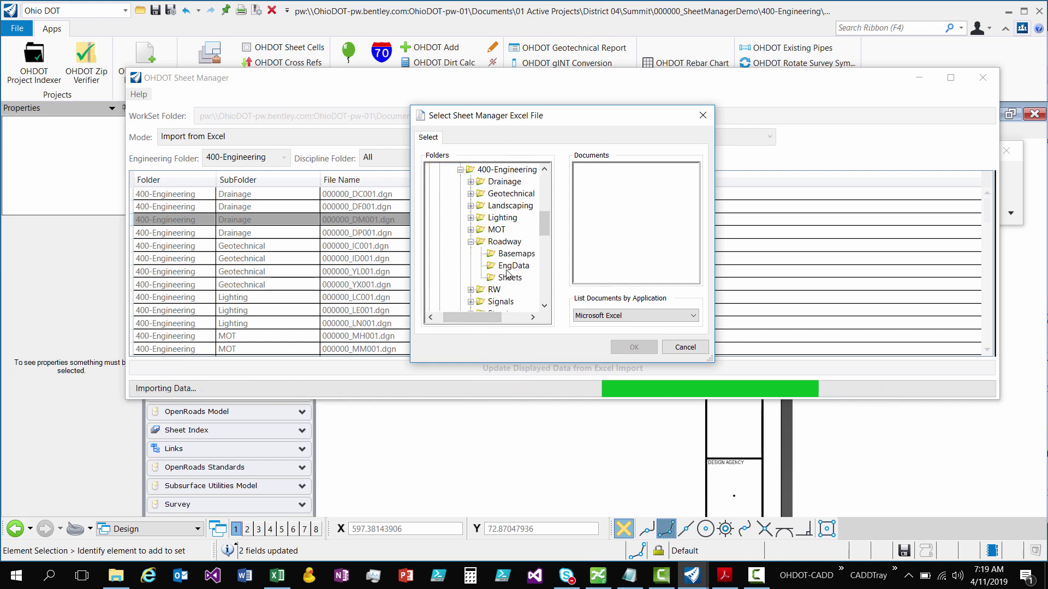
click(643, 170)
click(634, 347)
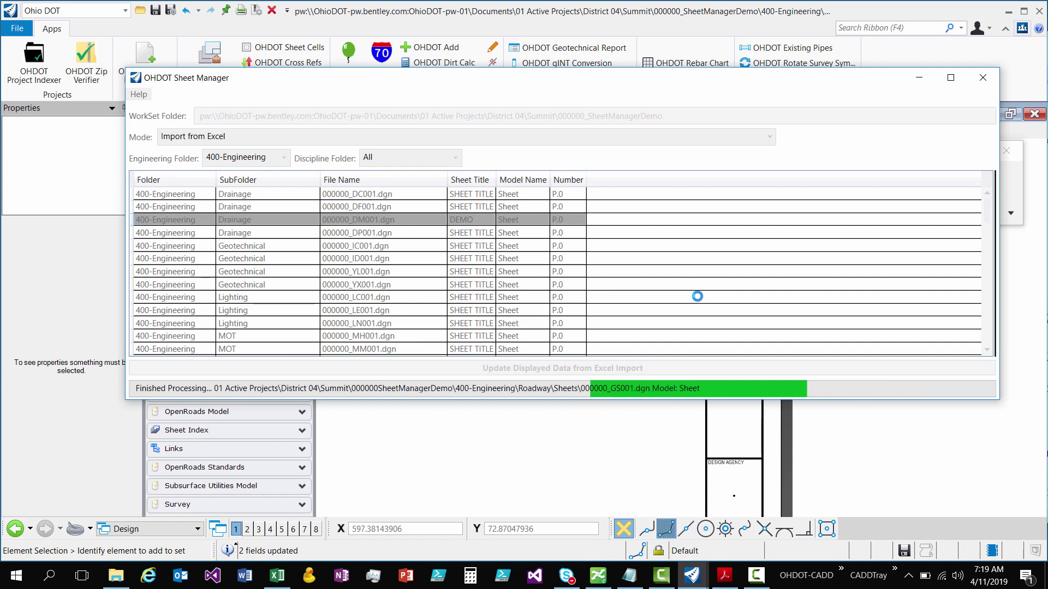
click(764, 573)
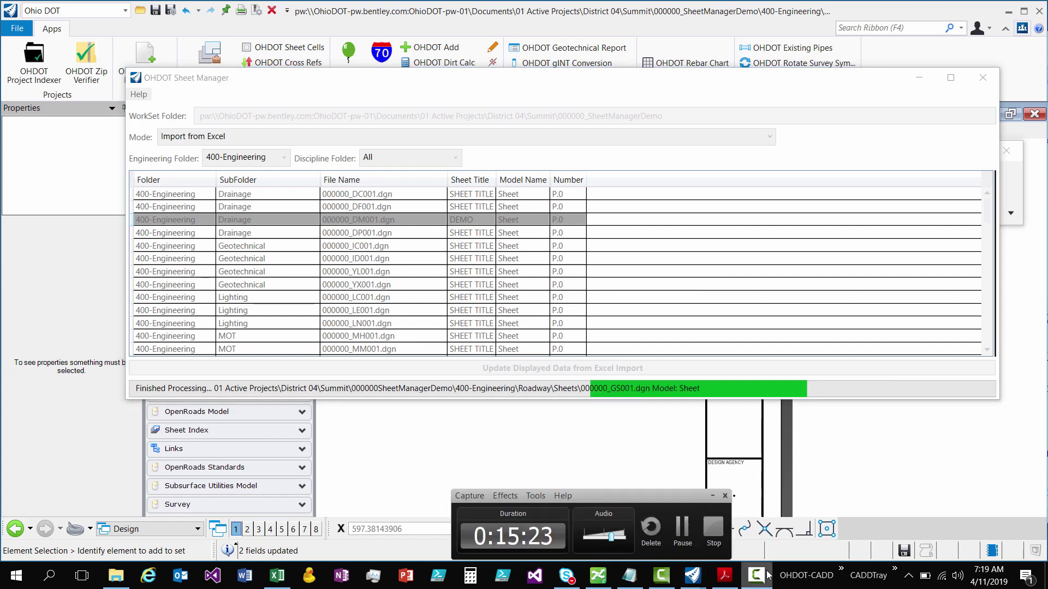
click(682, 528)
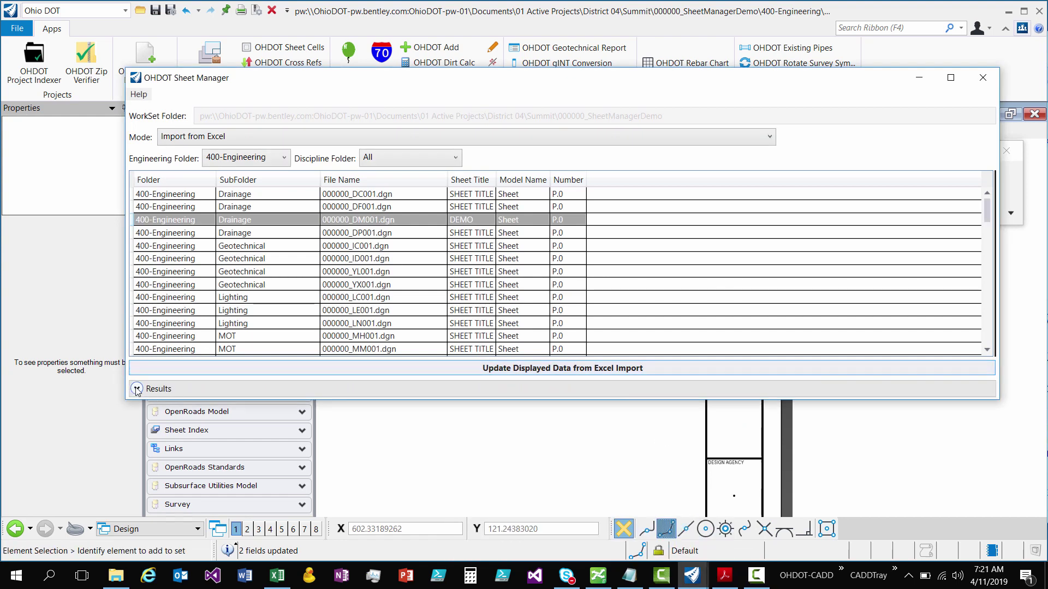
- Expand the import Results log and enlarge it to show more entries
click(136, 389)
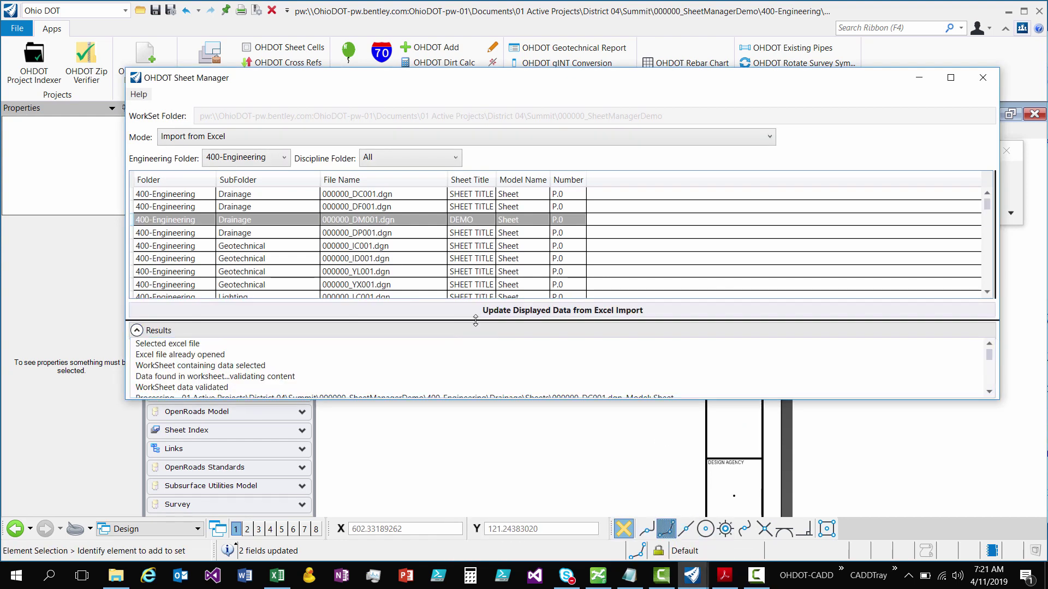
drag(474, 321, 473, 219)
click(306, 269)
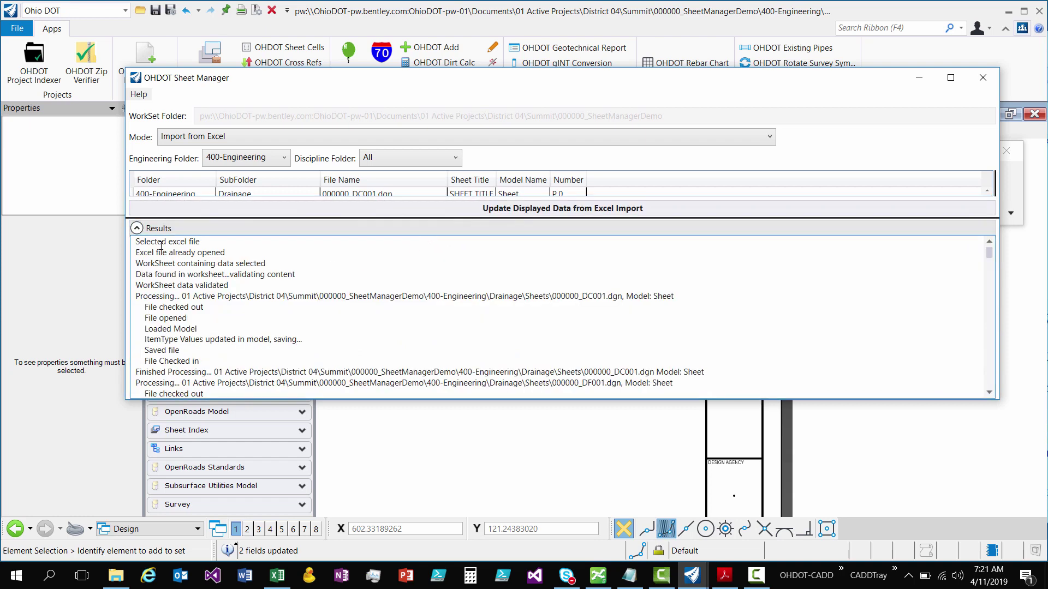
- Examine the opening entries of the import results covering Excel file selection, worksheet selection and data validation
drag(154, 243, 203, 256)
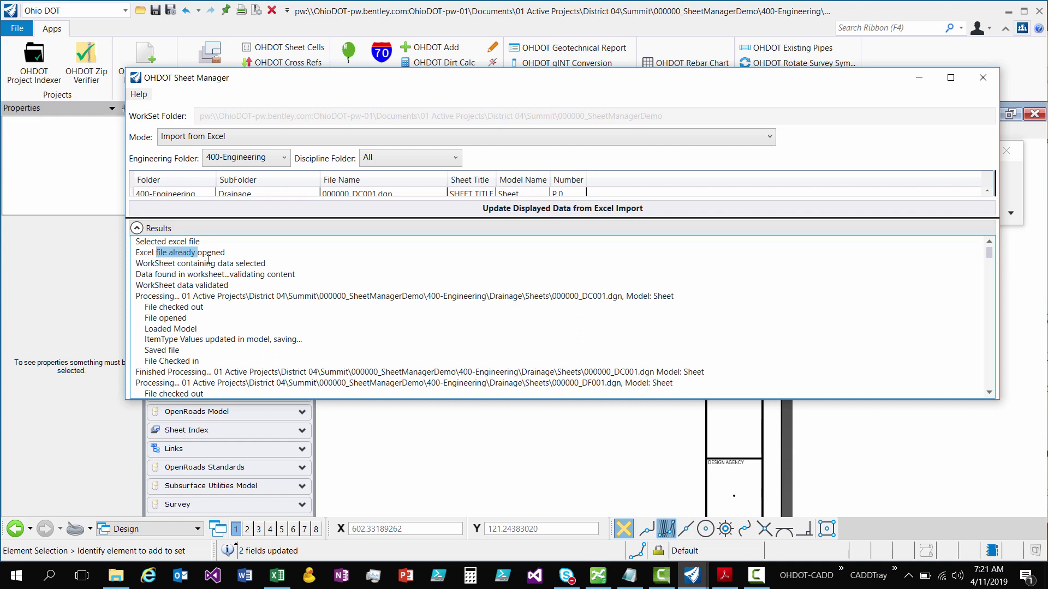
drag(156, 264, 251, 263)
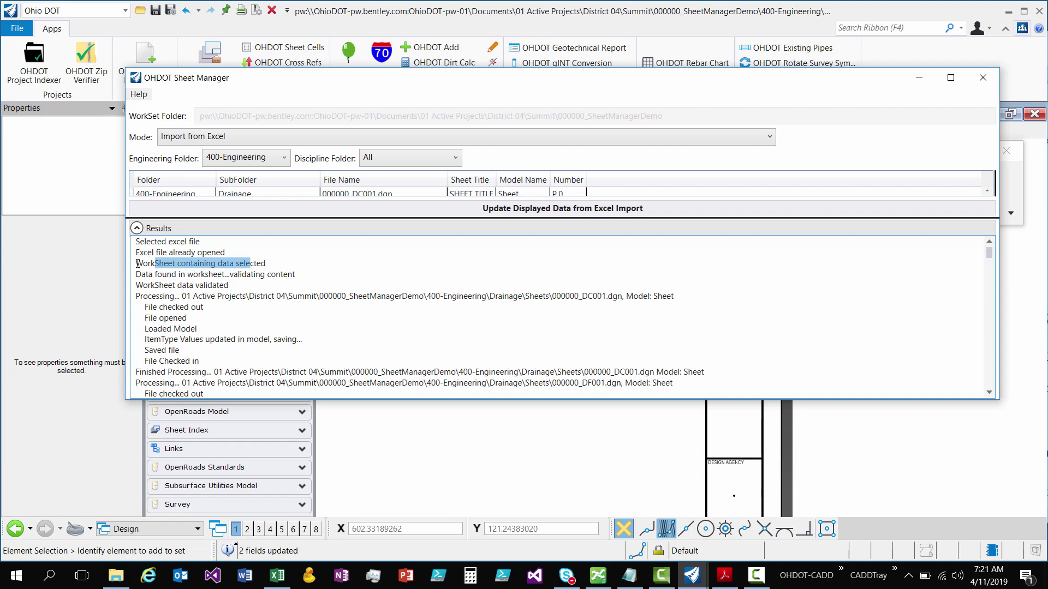
drag(138, 263, 179, 264)
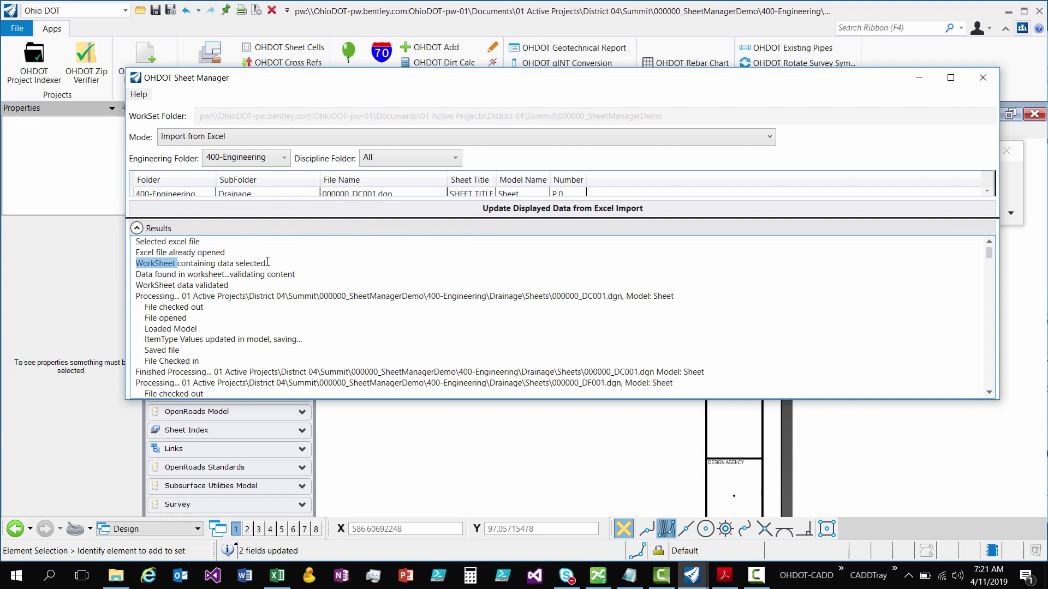
drag(267, 262, 146, 266)
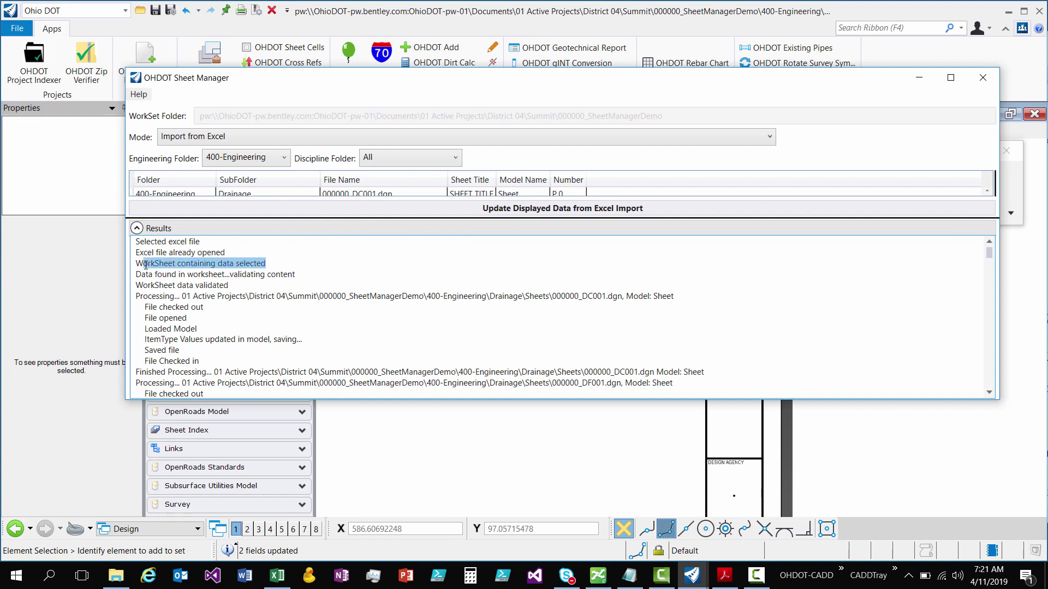
click(264, 280)
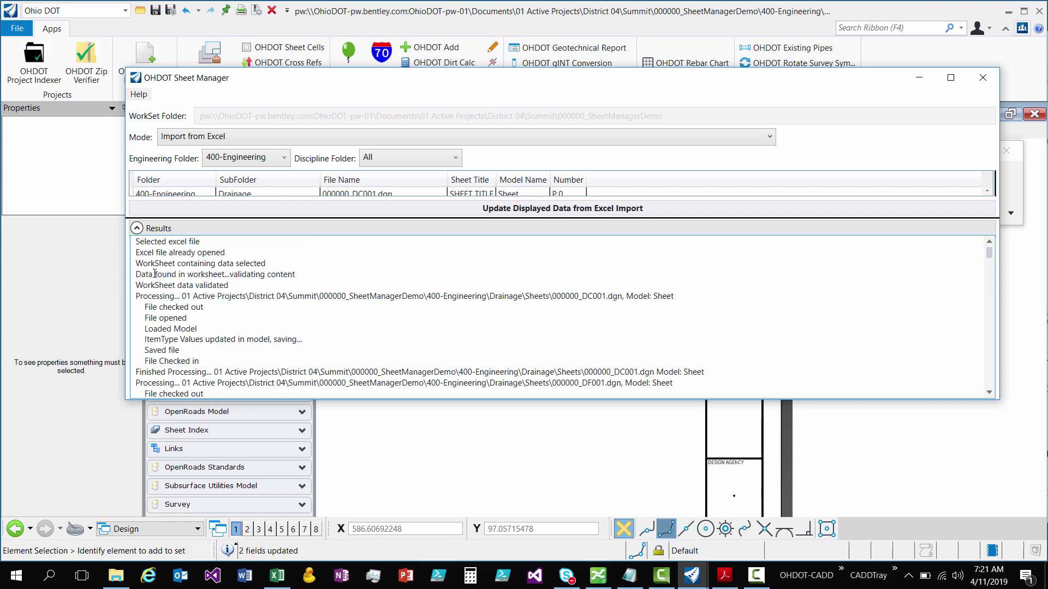
drag(233, 275, 313, 280)
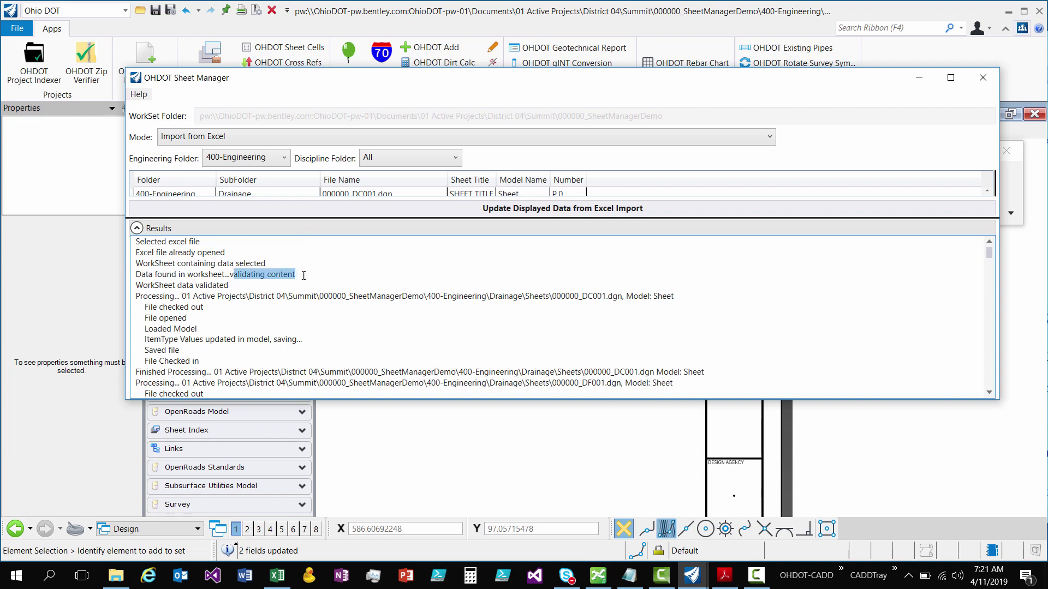
click(163, 285)
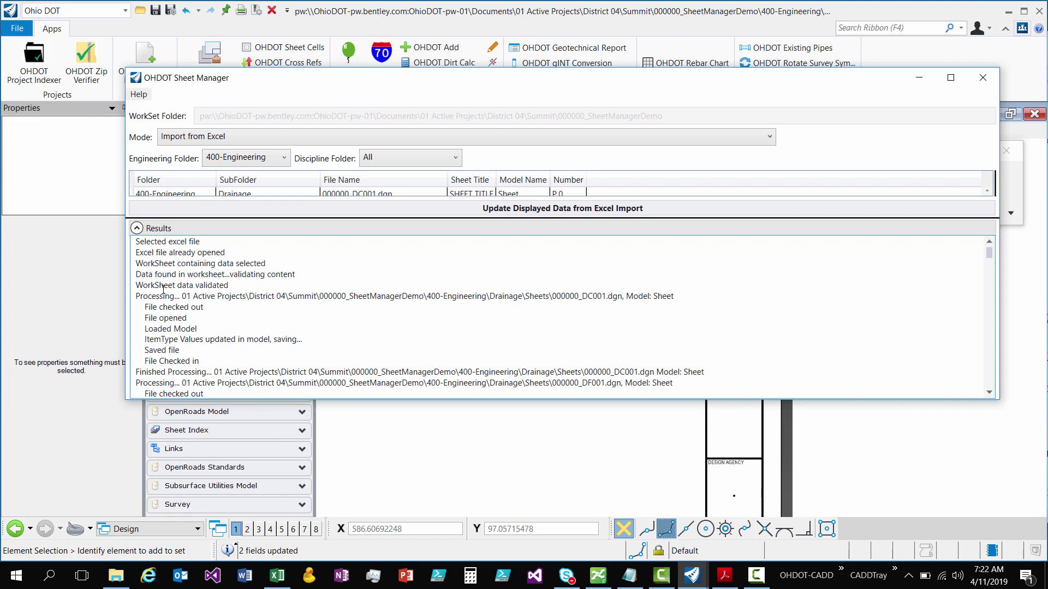
drag(140, 286, 229, 285)
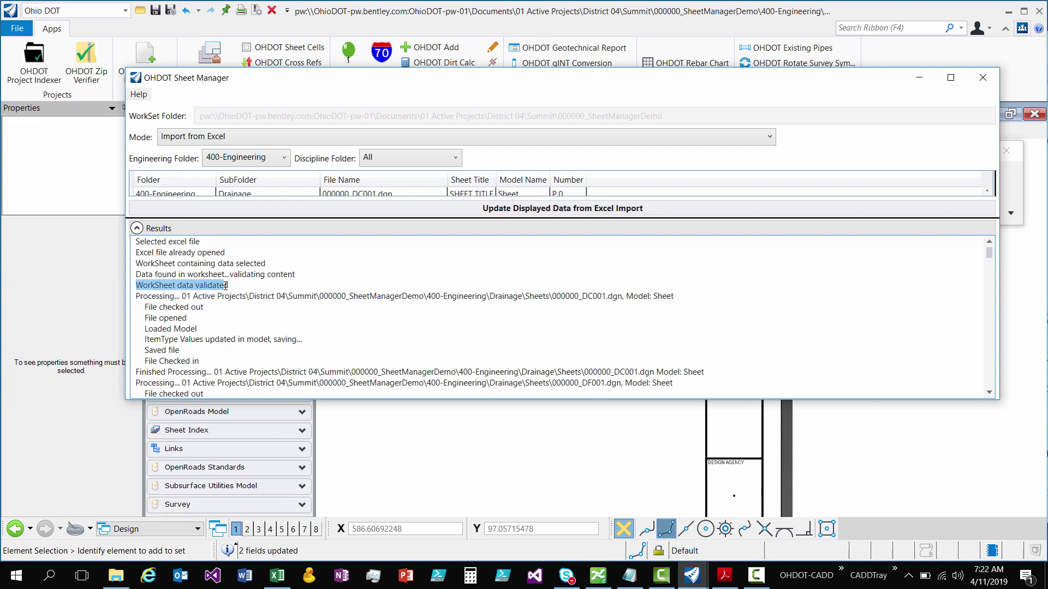
click(274, 279)
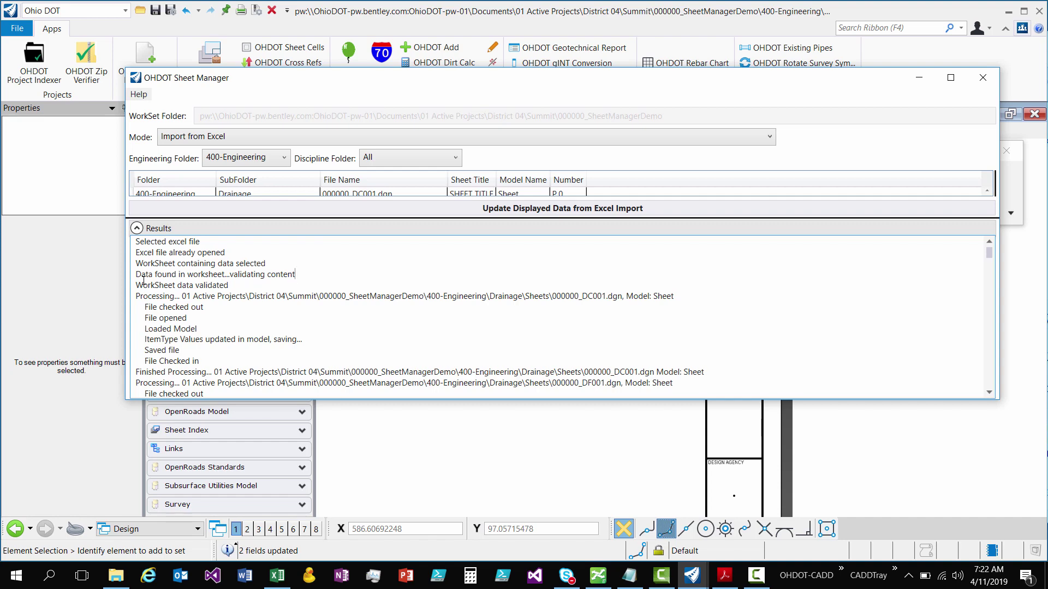
- Switch to the SheetPropExport.xlsx workbook in Excel, move its window aside, and select the File Name header
click(277, 575)
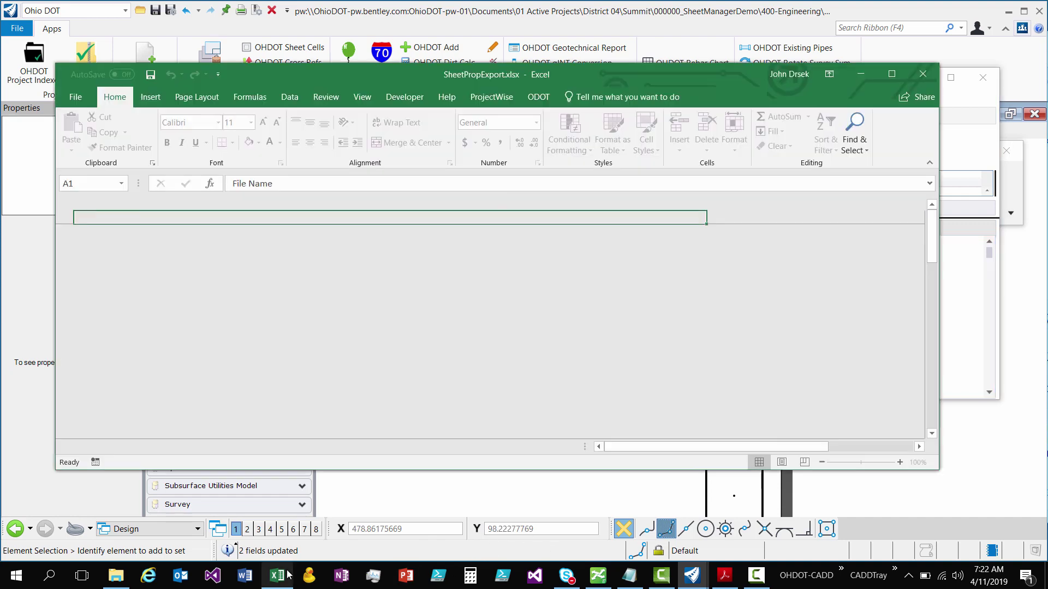
click(356, 258)
click(362, 270)
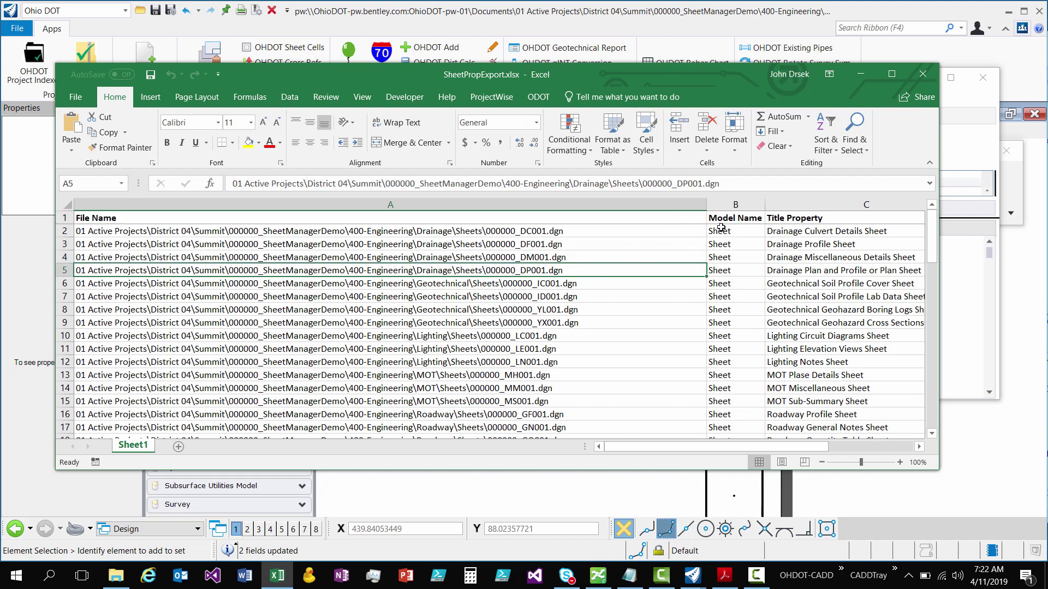
drag(660, 77, 747, 68)
click(426, 213)
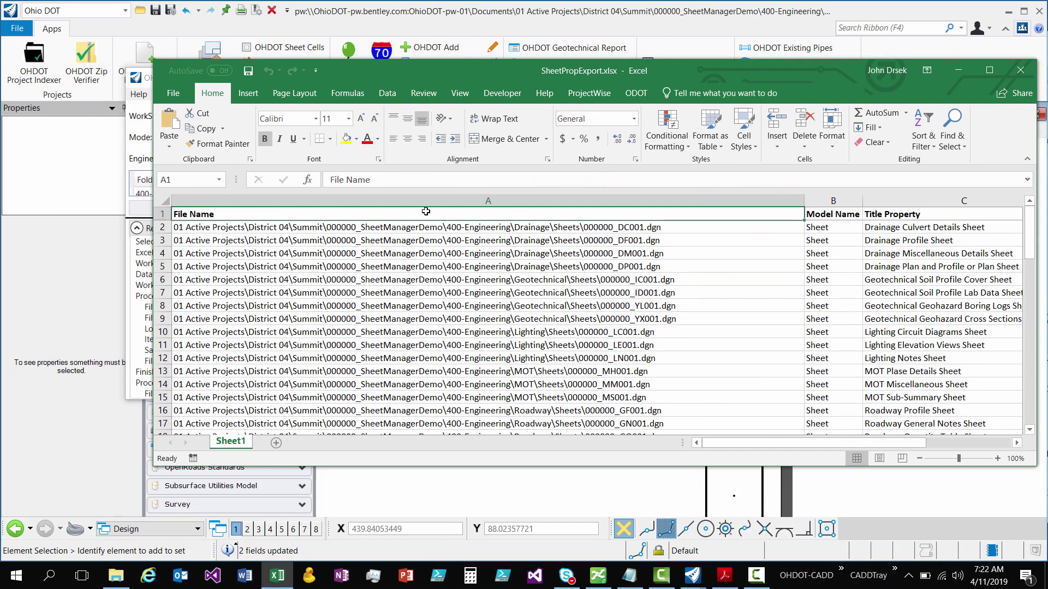
- Examine the row 1 headers of the exported sheet from File Name through Sub-Title
click(835, 219)
click(802, 218)
click(807, 219)
click(803, 224)
click(808, 218)
click(803, 218)
key(Tab)
key(Return)
key(Up)
key(Return)
key(Up)
key(Tab)
key(Tab)
key(shift+Tab)
key(shift+Tab)
key(Tab)
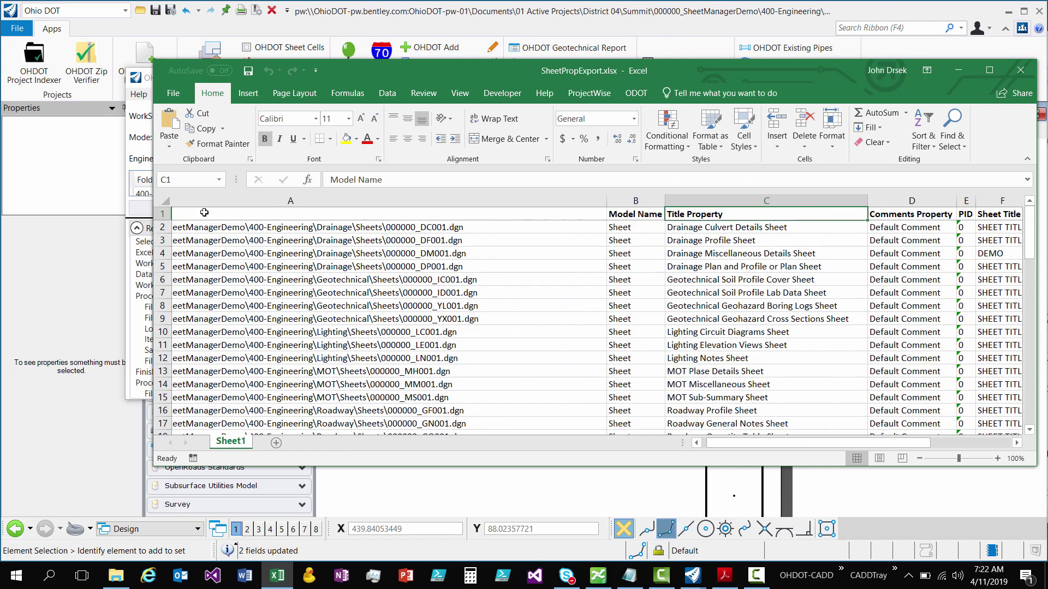
key(Tab)
key(Tab)
key(shift+Tab)
key(shift+Tab)
key(shift+Tab)
key(Tab)
key(Tab)
key(Tab)
key(Tab)
key(Tab)
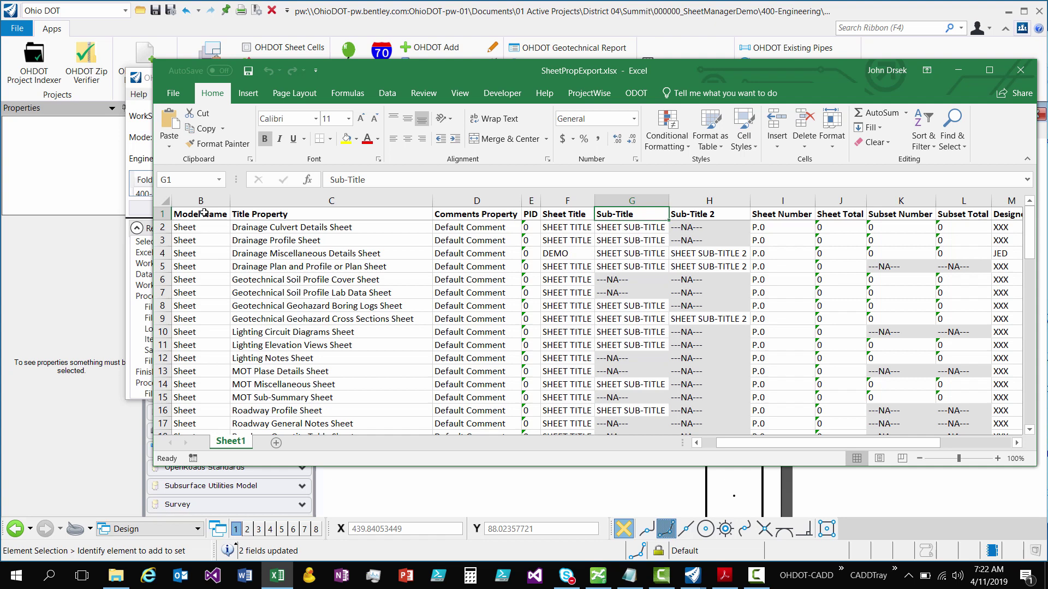
- Examine the Sub-Title column and the remaining row 1 headers through CRS, ending at empty cell W1
click(628, 201)
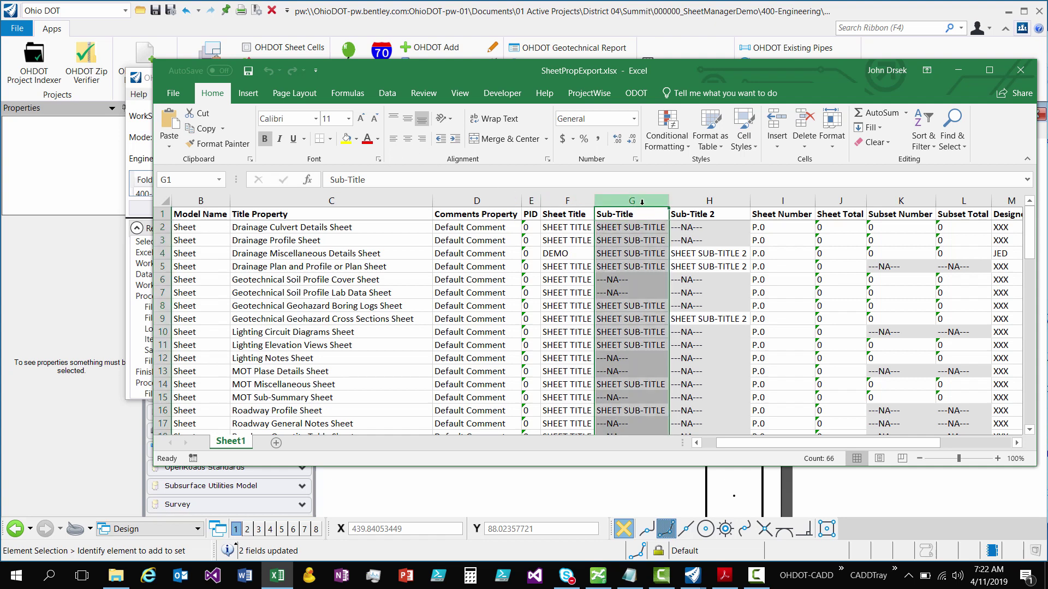
key(Down)
key(Up)
key(Right)
key(Right)
key(Right)
key(Right)
key(Right)
key(Right)
key(Right)
key(Right)
key(Right)
key(Right)
key(Right)
key(Right)
key(Right)
key(Right)
key(Right)
key(Right)
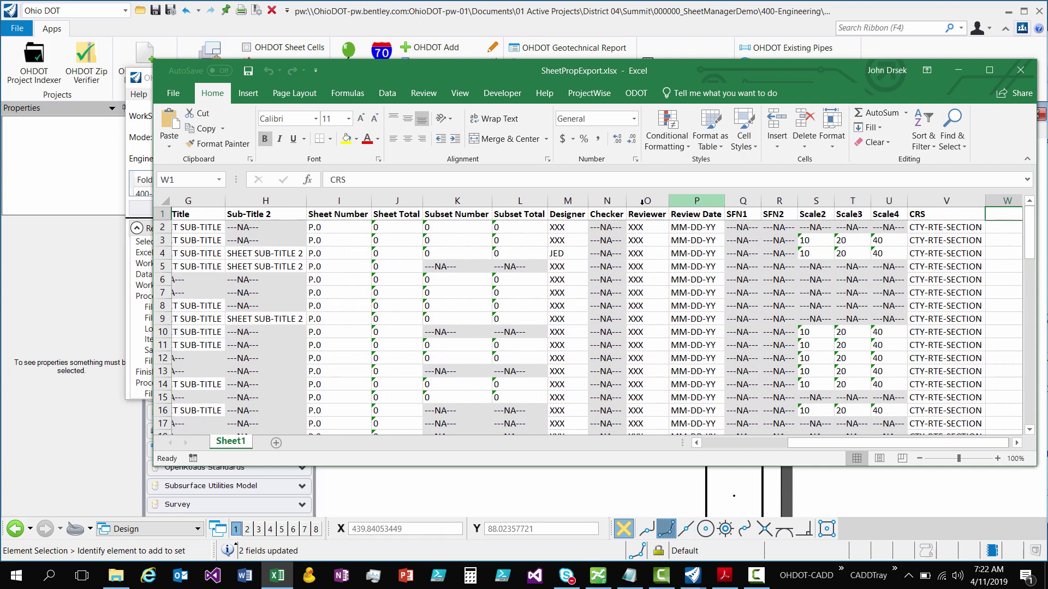
- Enter the extra test headers jfasf in W1 and sadf in X1 of the exported sheet
text(jfasf)
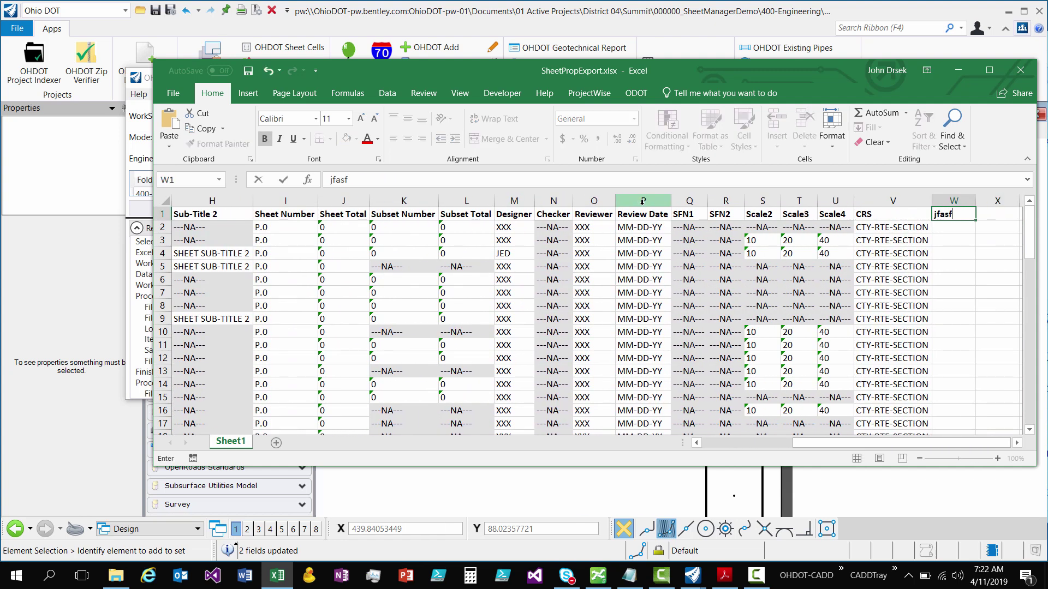
key(Right)
text(sadf)
key(Return)
key(Left)
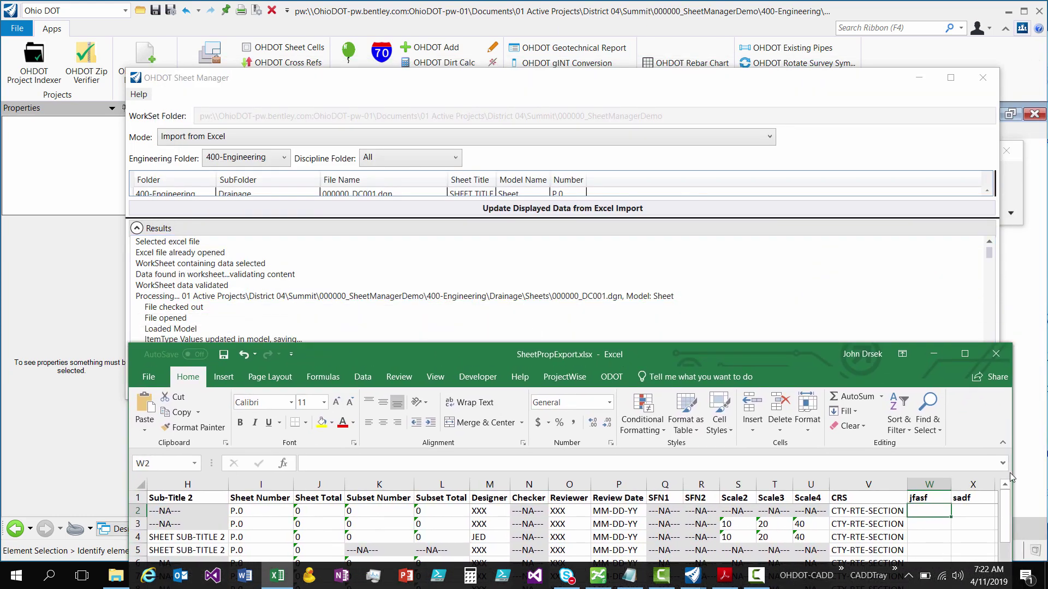
- Clear the two test headers from cells W1 and X1
click(920, 498)
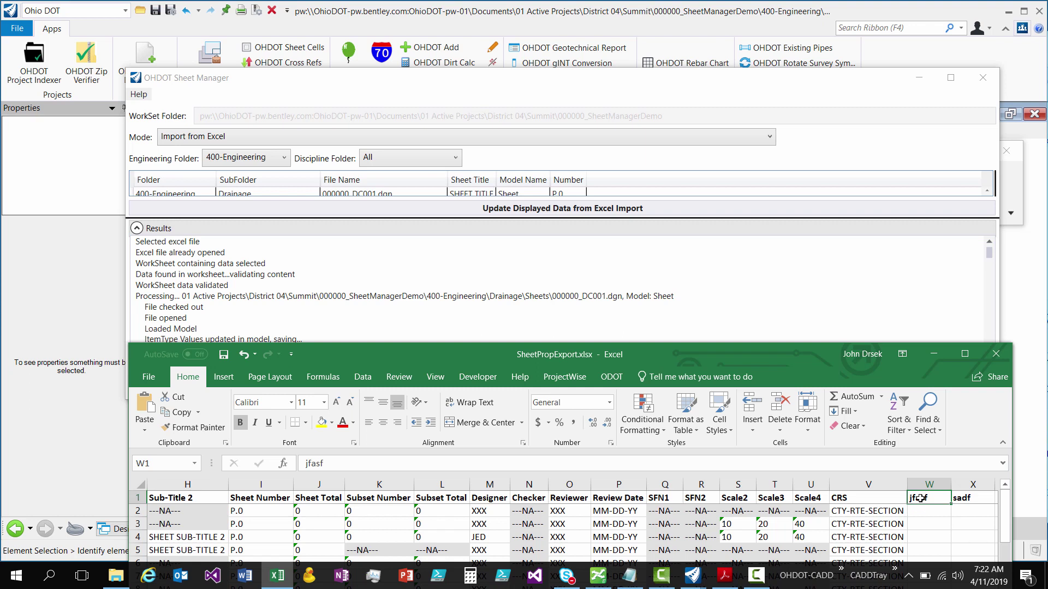
click(968, 498)
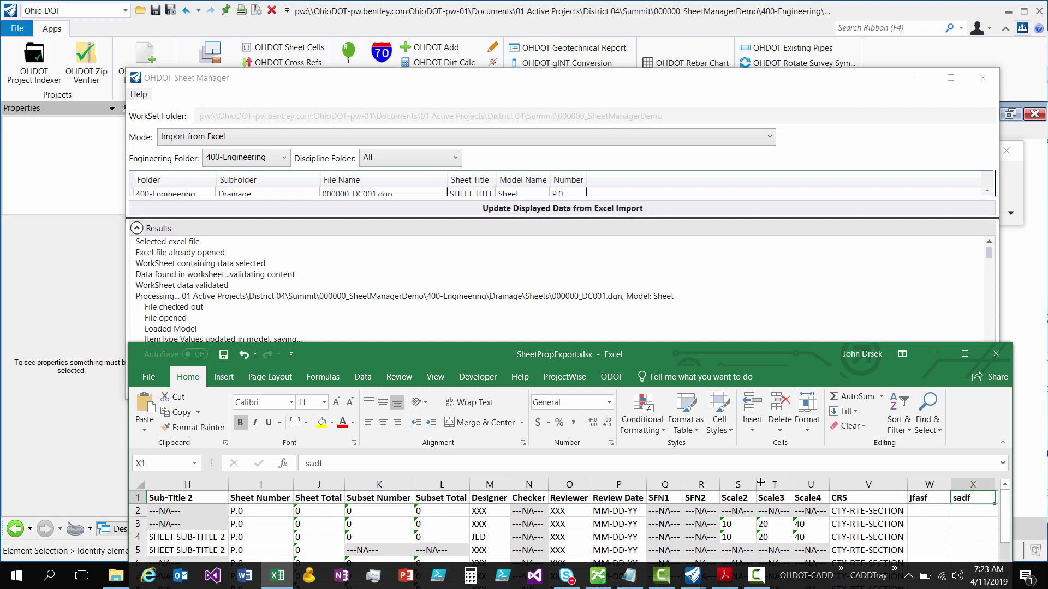
drag(926, 497, 957, 491)
key(Delete)
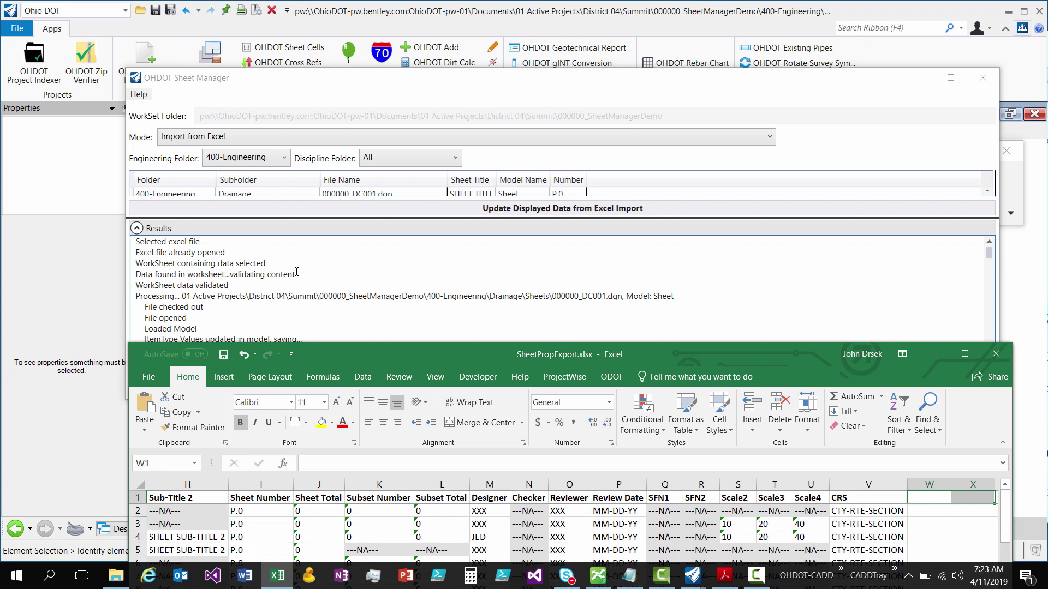
- Minimize the workbook and examine the import results for the Drainage sheets 000000_DC001.dgn and 000000_DF001.dgn
click(934, 353)
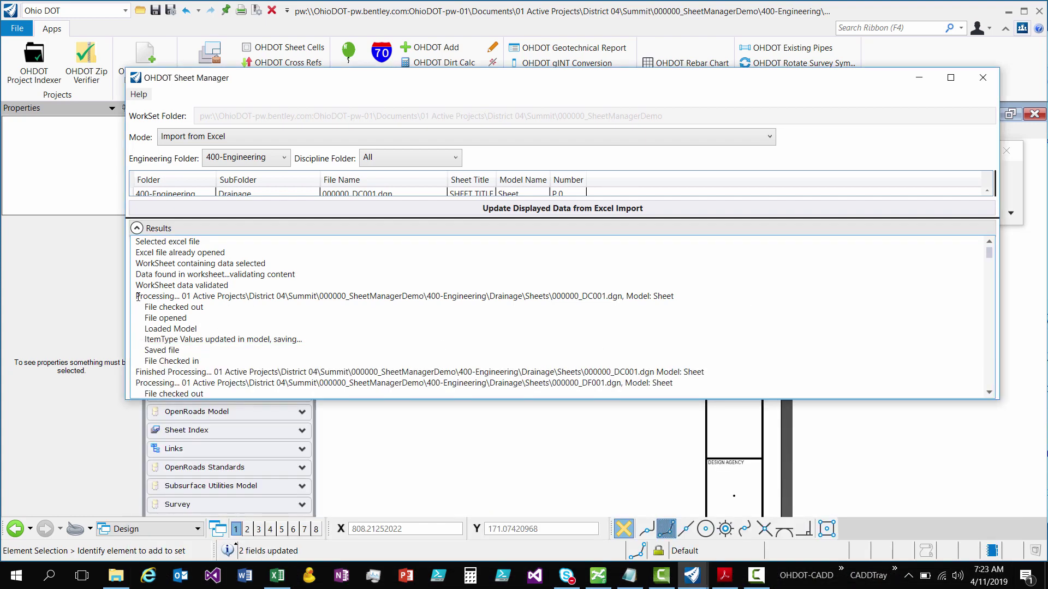
drag(137, 297, 728, 369)
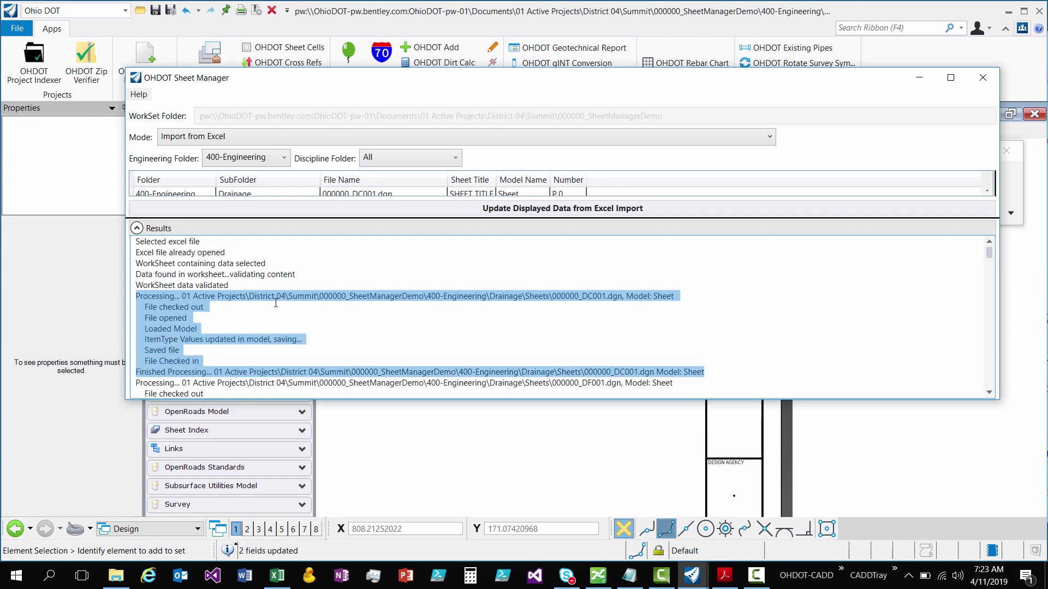
scroll(275, 303, down, 1)
drag(163, 350, 247, 364)
scroll(246, 364, down, 1)
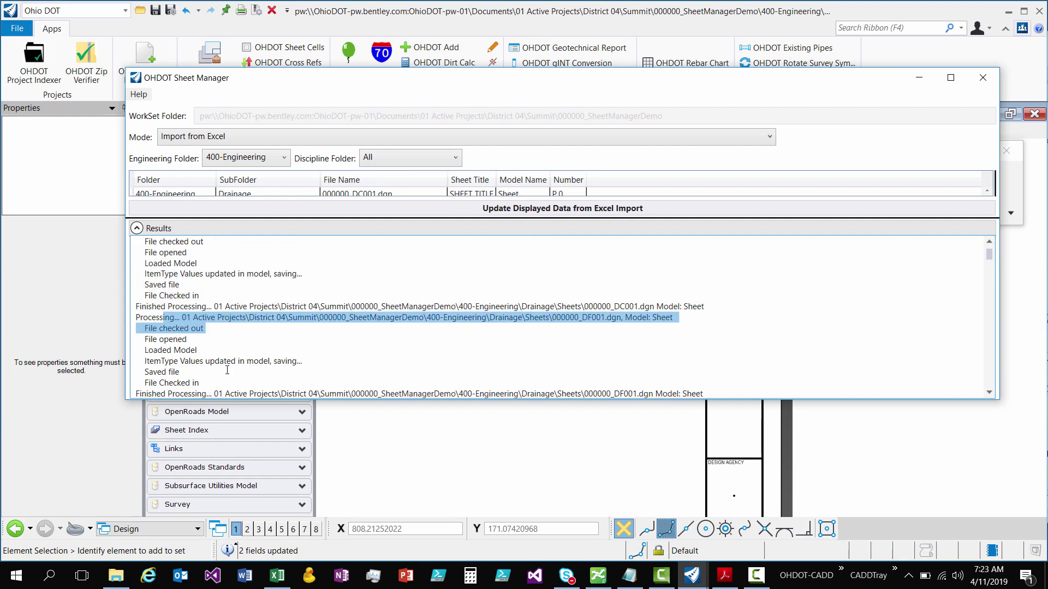
drag(170, 318, 221, 371)
scroll(223, 366, down, 1)
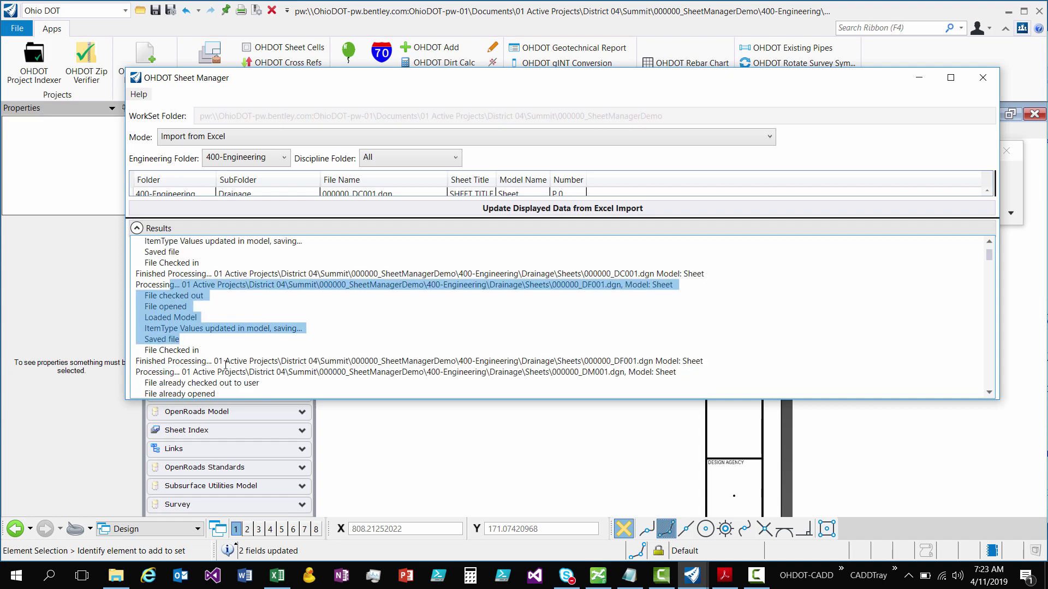
- Examine the import log entries from Drainage sheet 000000_DF001.dgn through RW sheet 000000_RM001.dgn
click(223, 360)
drag(195, 285, 658, 285)
click(198, 319)
drag(158, 296, 202, 296)
drag(157, 339, 167, 339)
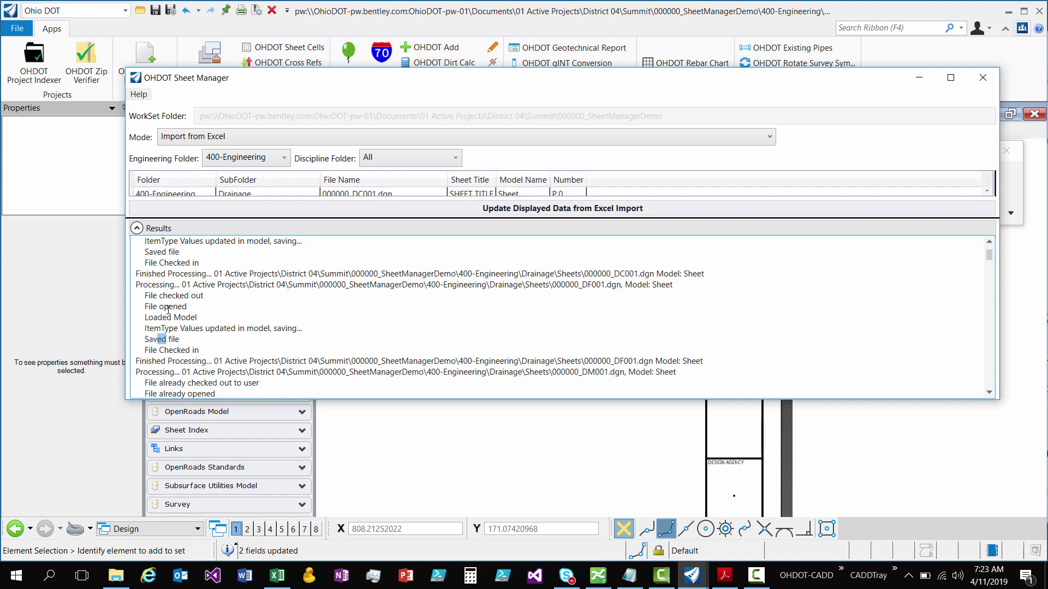
scroll(219, 306, down, 8)
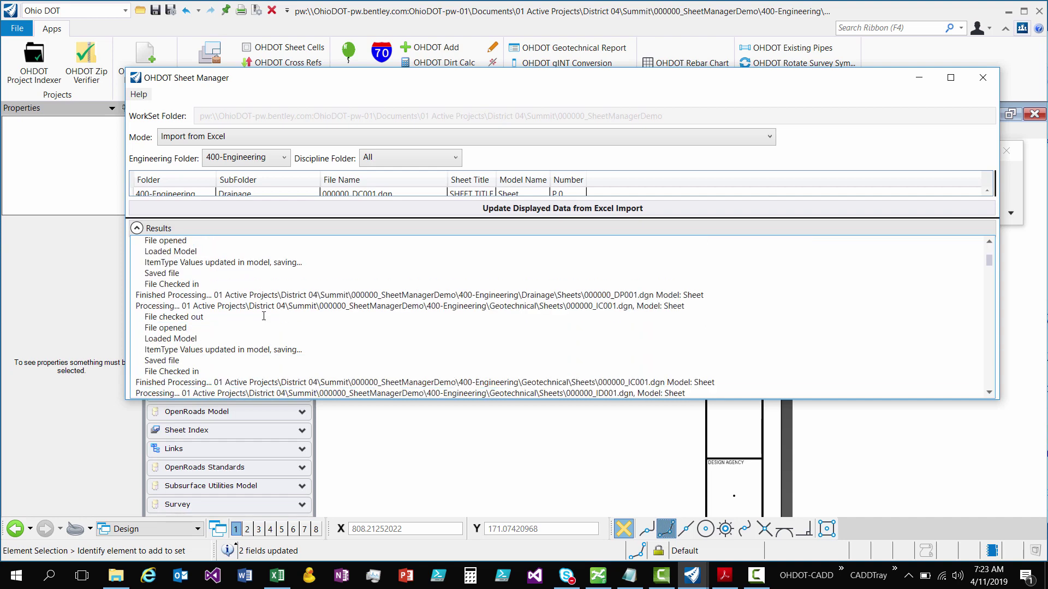
scroll(272, 315, down, 10)
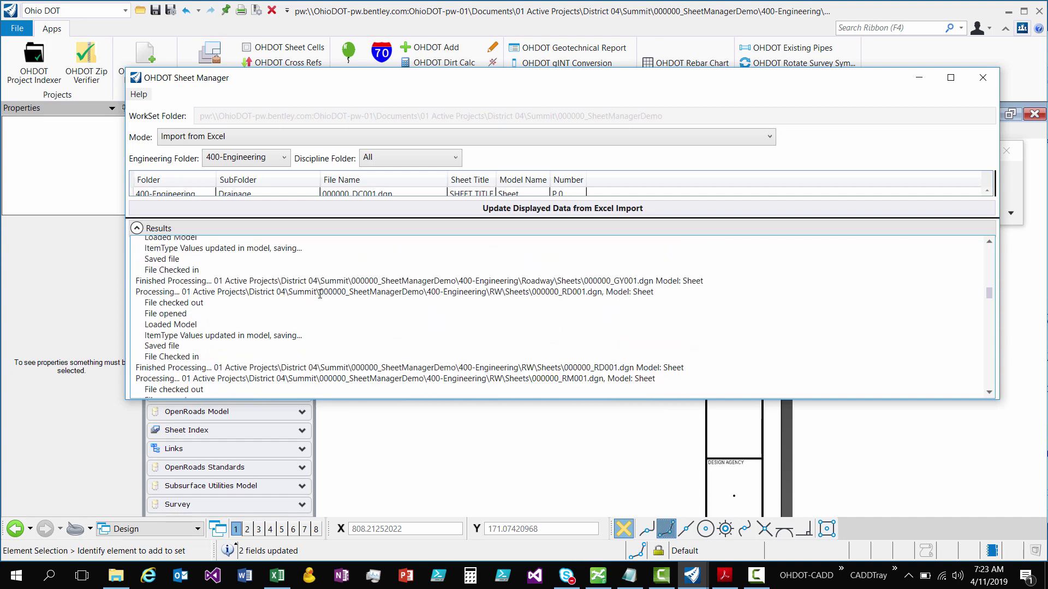
scroll(639, 314, down, 2)
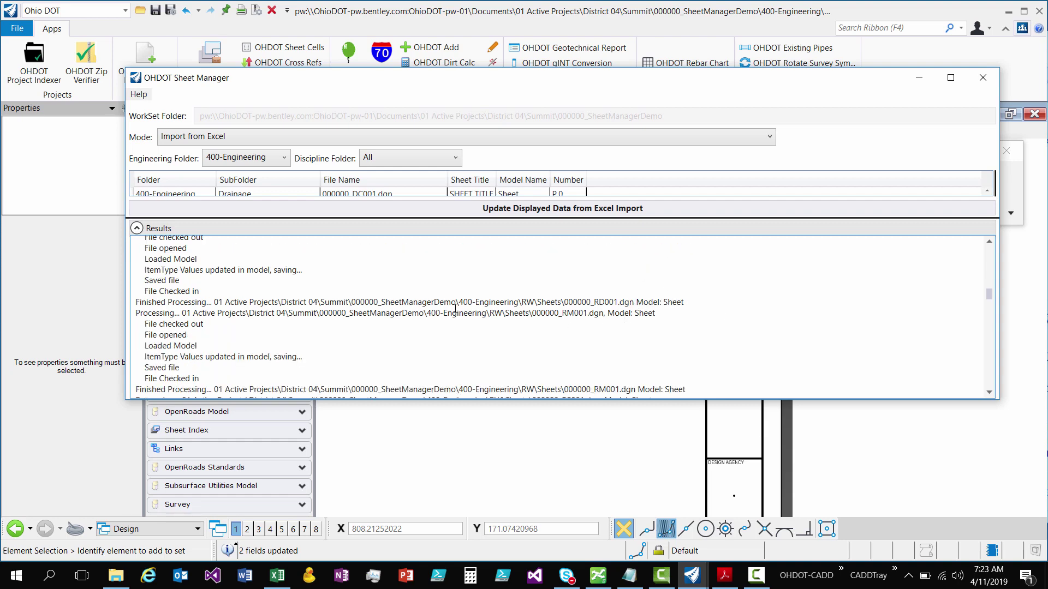
scroll(338, 299, up, 3)
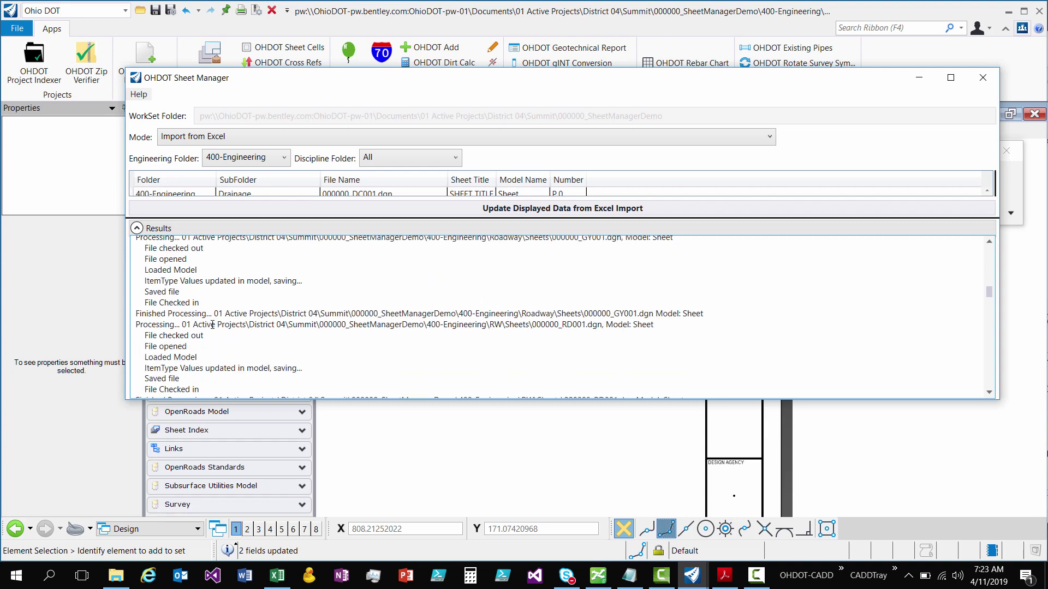
- Examine the import log from Roadway sheet 000000_GY001.dgn through the Structures sheets to the final processing time entry
scroll(213, 325, up, 1)
drag(159, 273, 303, 259)
click(240, 304)
drag(254, 313, 180, 325)
click(368, 319)
scroll(463, 300, down, 10)
scroll(514, 302, down, 10)
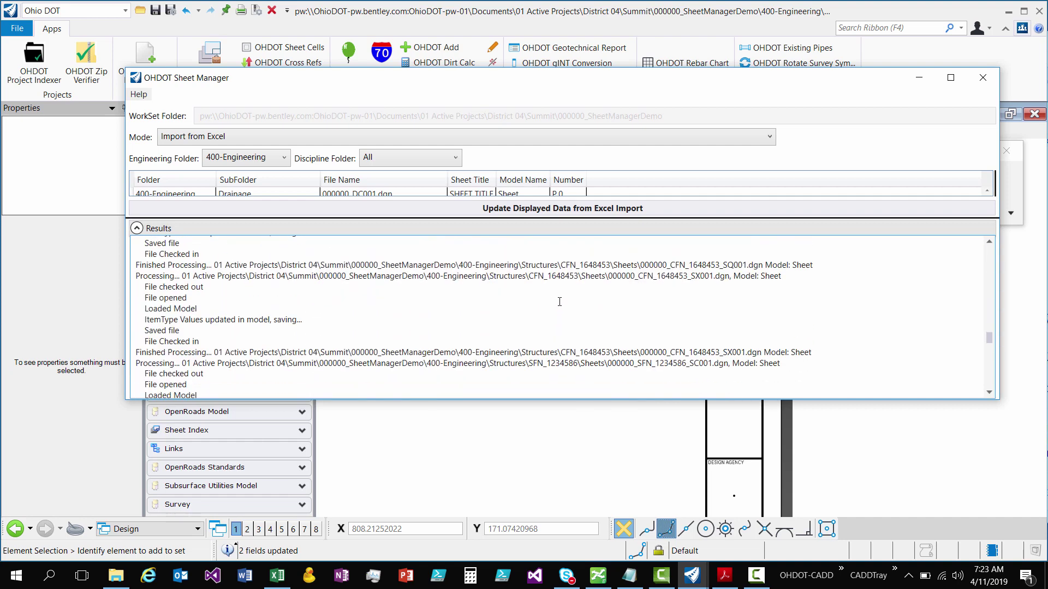
scroll(571, 308, down, 10)
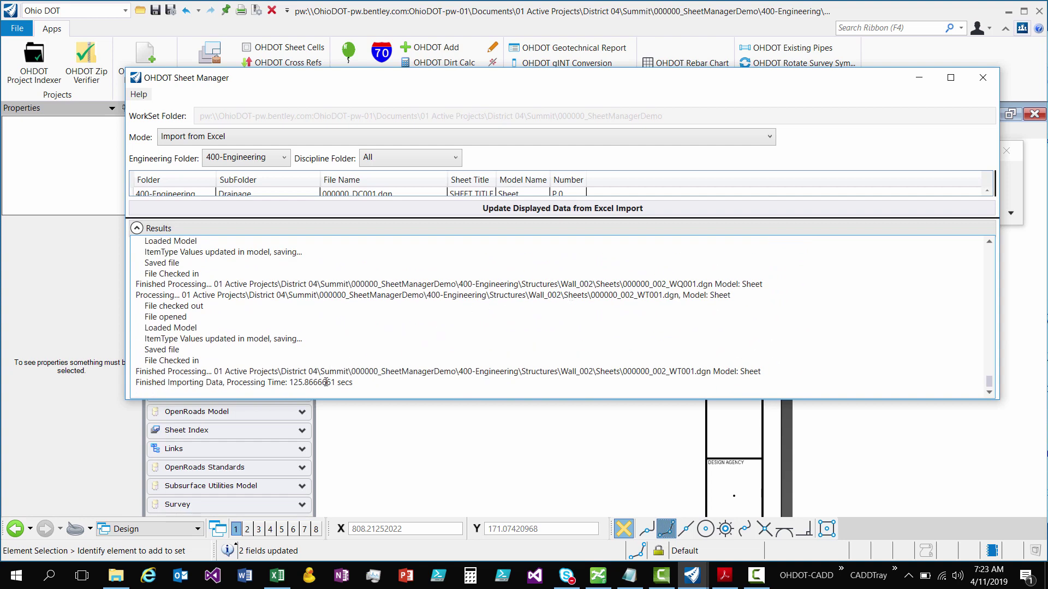
drag(131, 394, 131, 385)
click(301, 357)
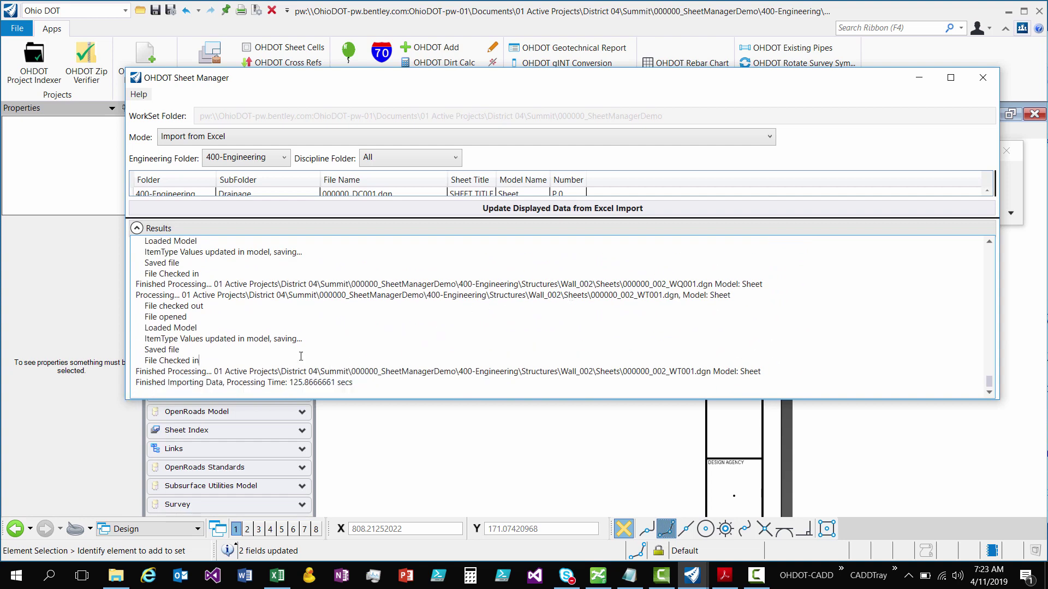
- Collapse the import results and switch the Sheet Manager mode to Single File Edit
click(136, 228)
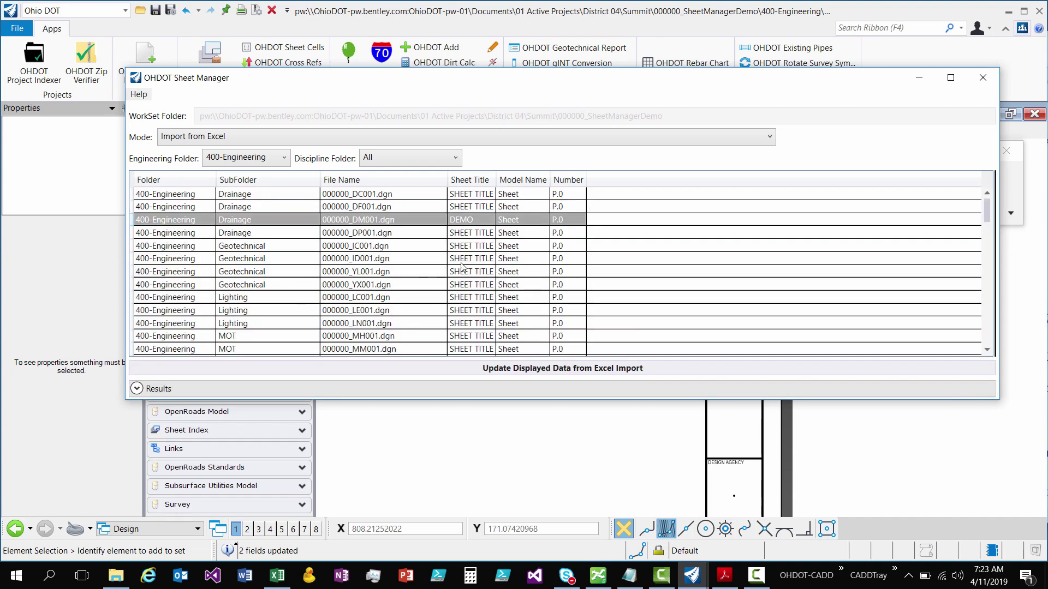
click(243, 142)
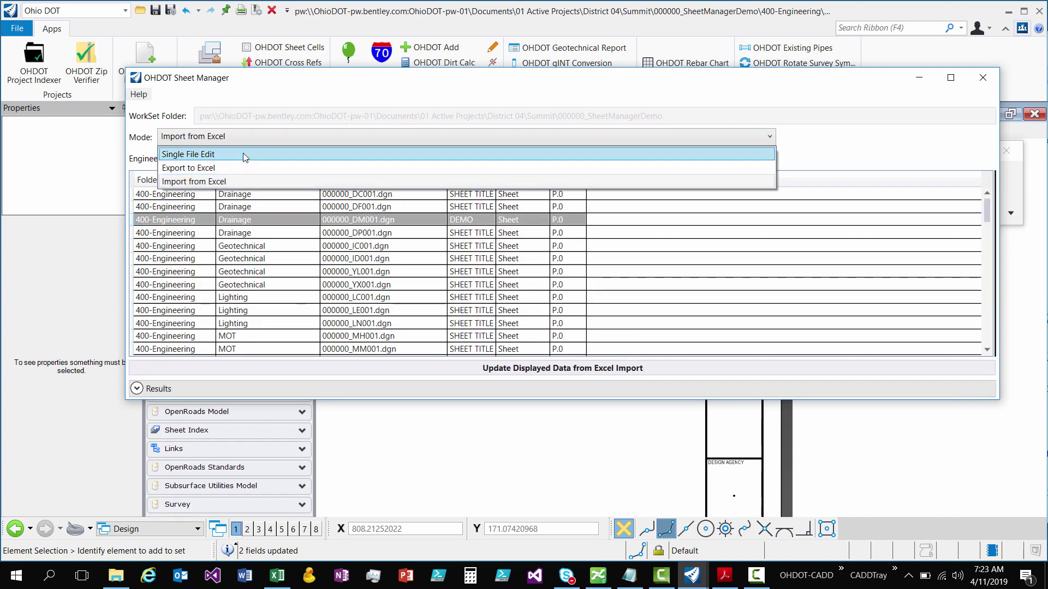
click(248, 143)
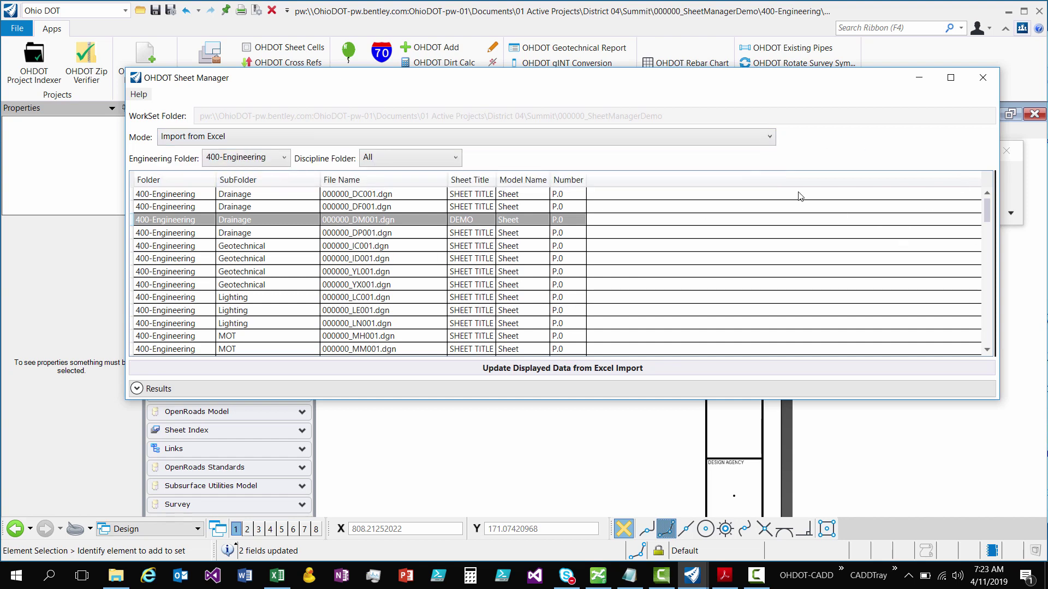
click(257, 138)
click(249, 155)
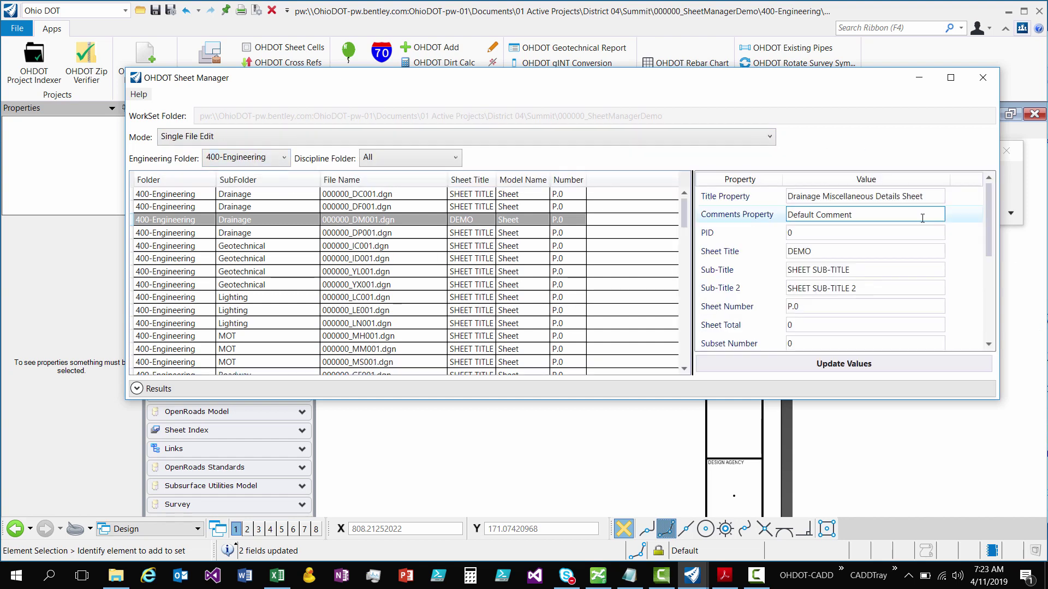